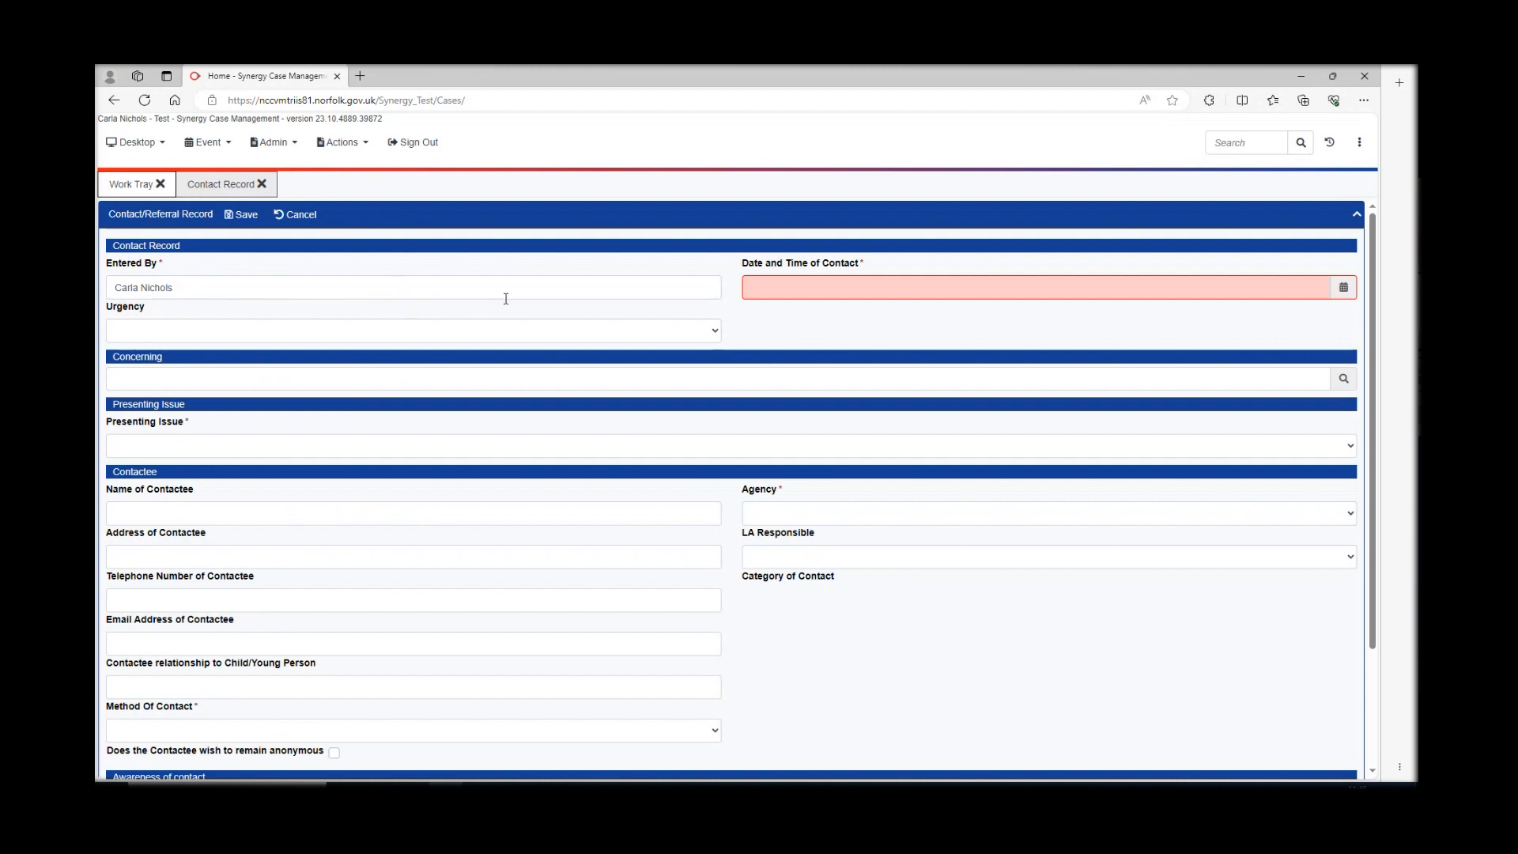
- Fill the contact's Date and Time of Contact with 09/11/2023 11:46
click(822, 294)
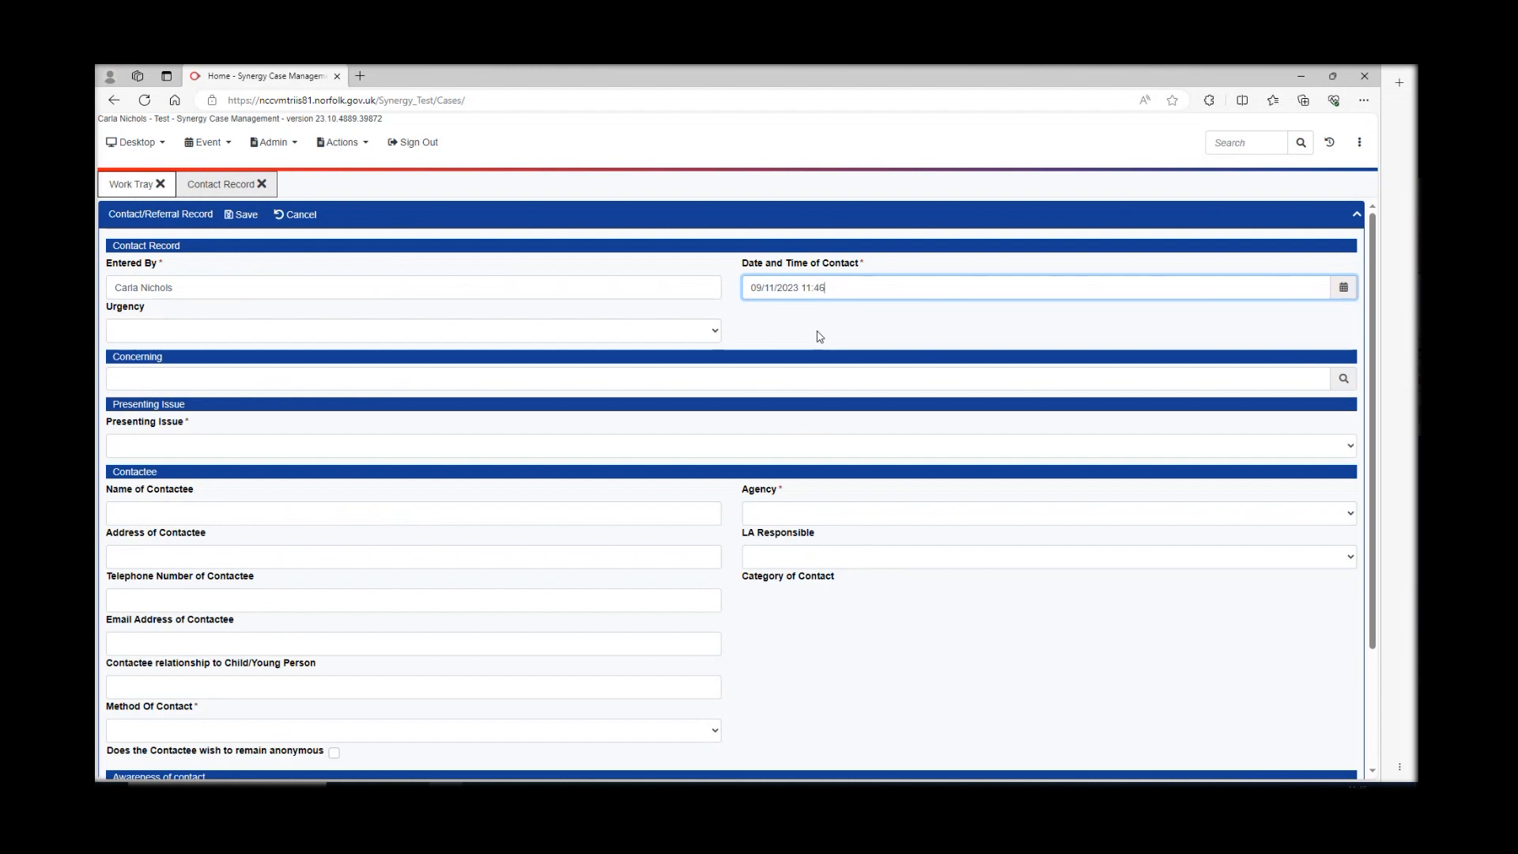
click(395, 376)
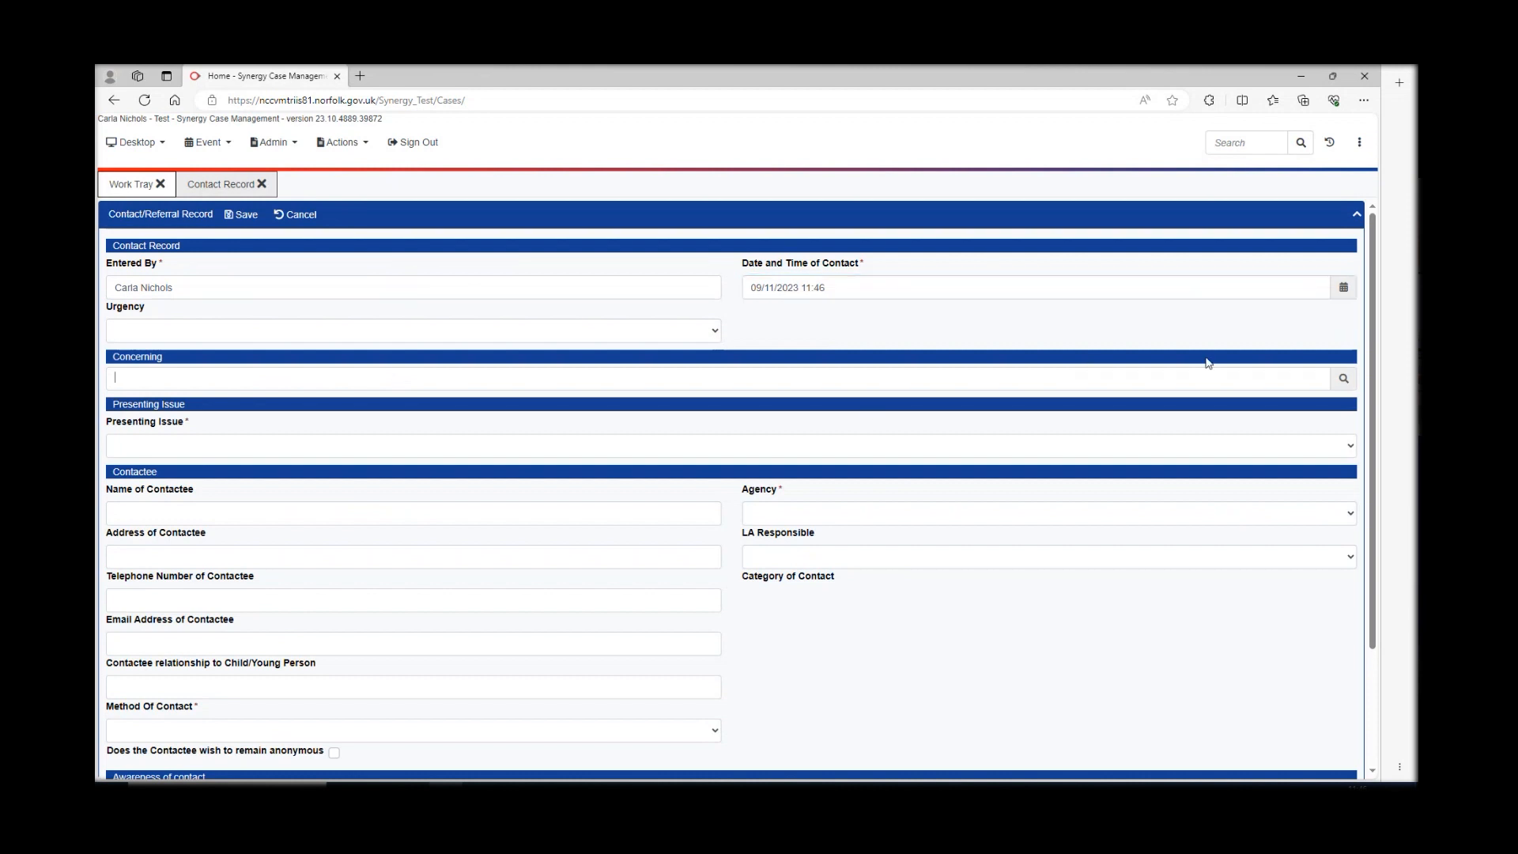
- Search People by the child's first and family name and add the found child to the Concerning list
click(1343, 383)
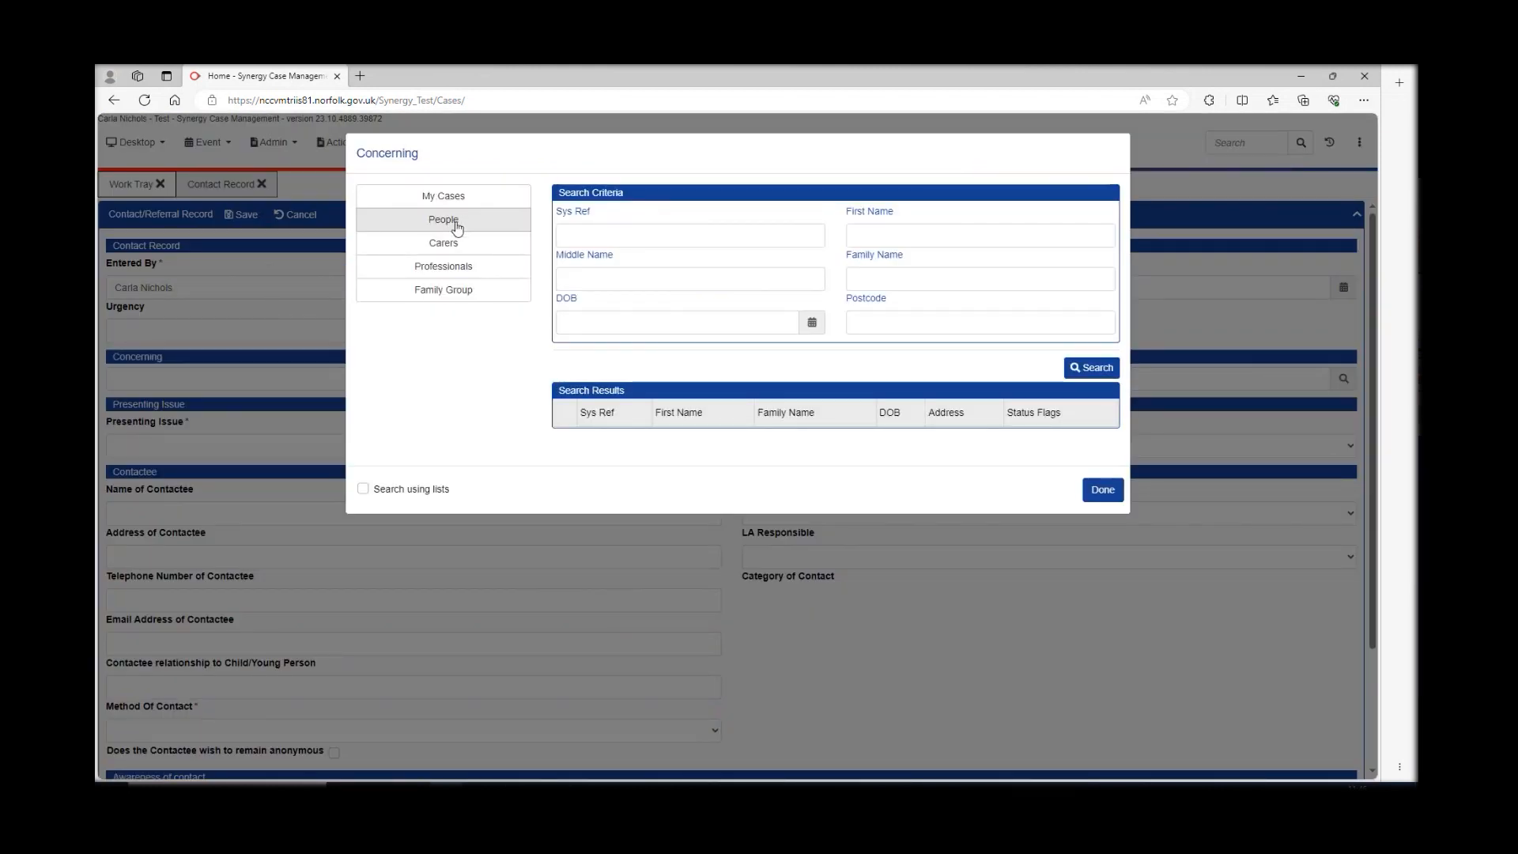
click(887, 237)
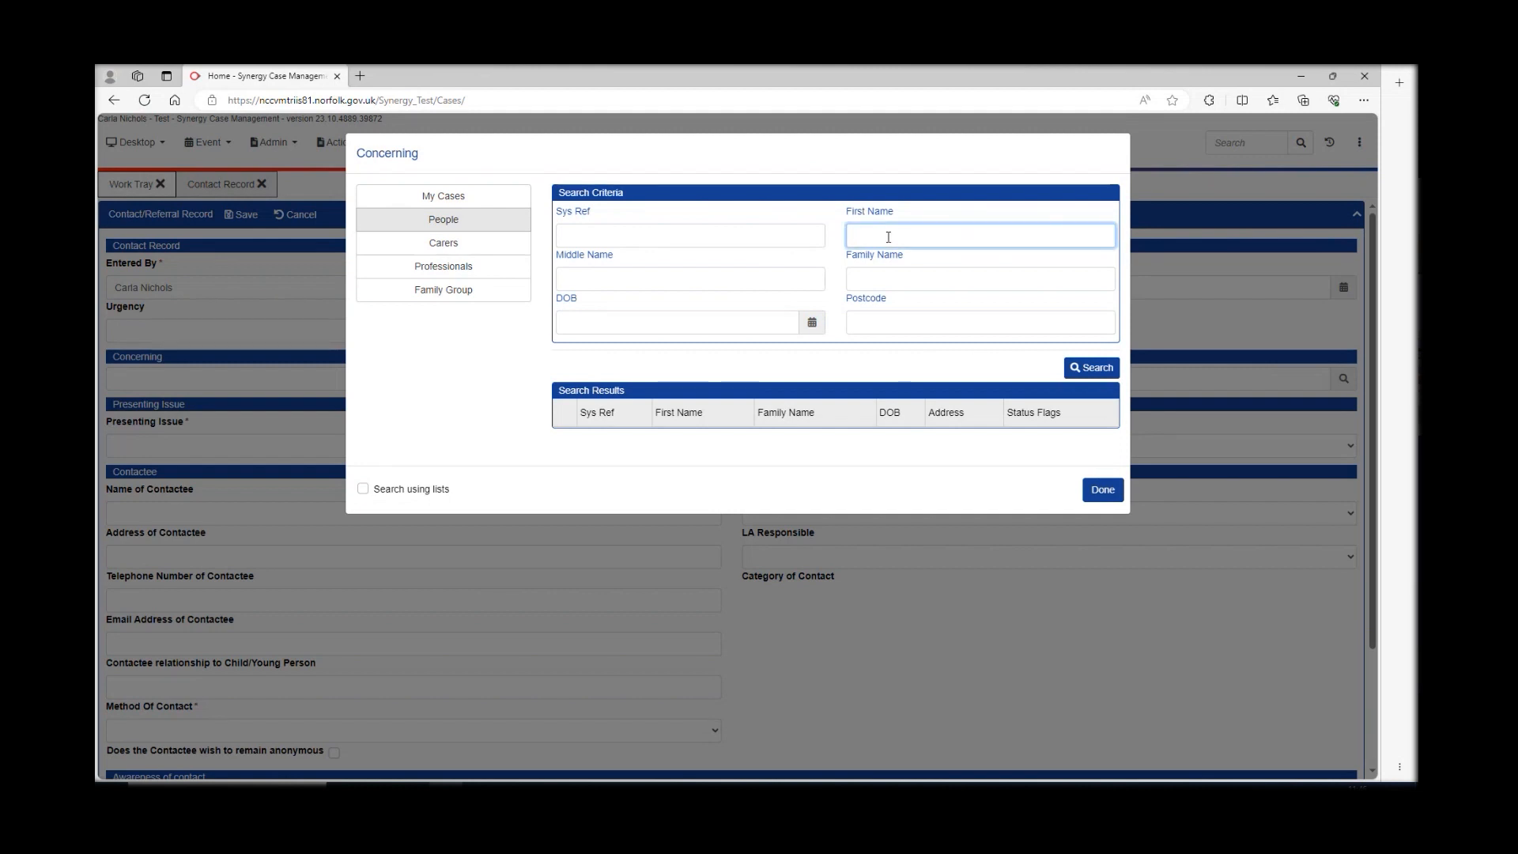
text(Andy)
click(865, 274)
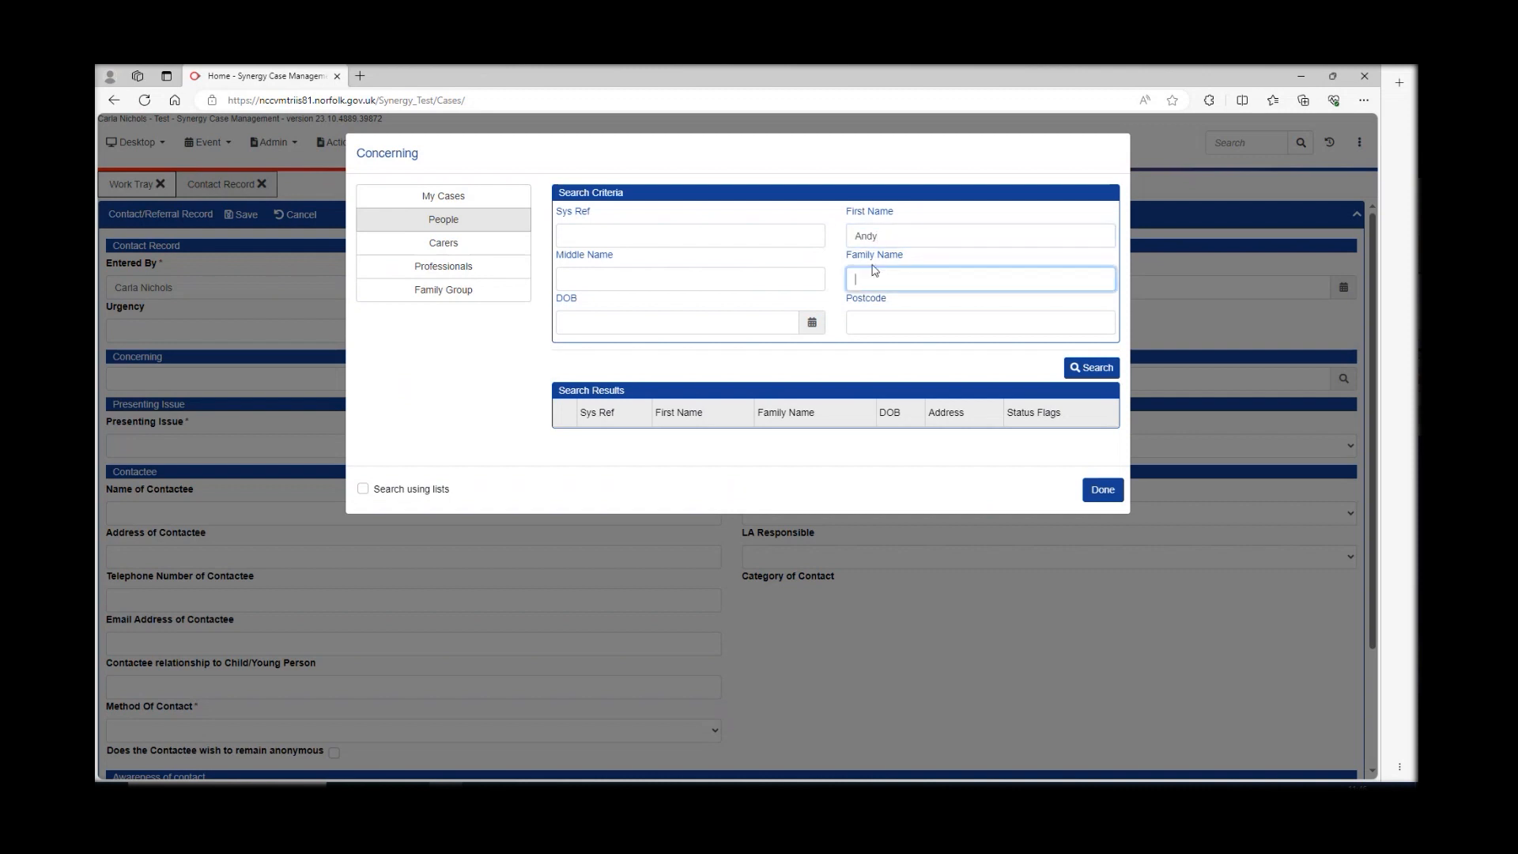
text(Pandy)
click(1085, 369)
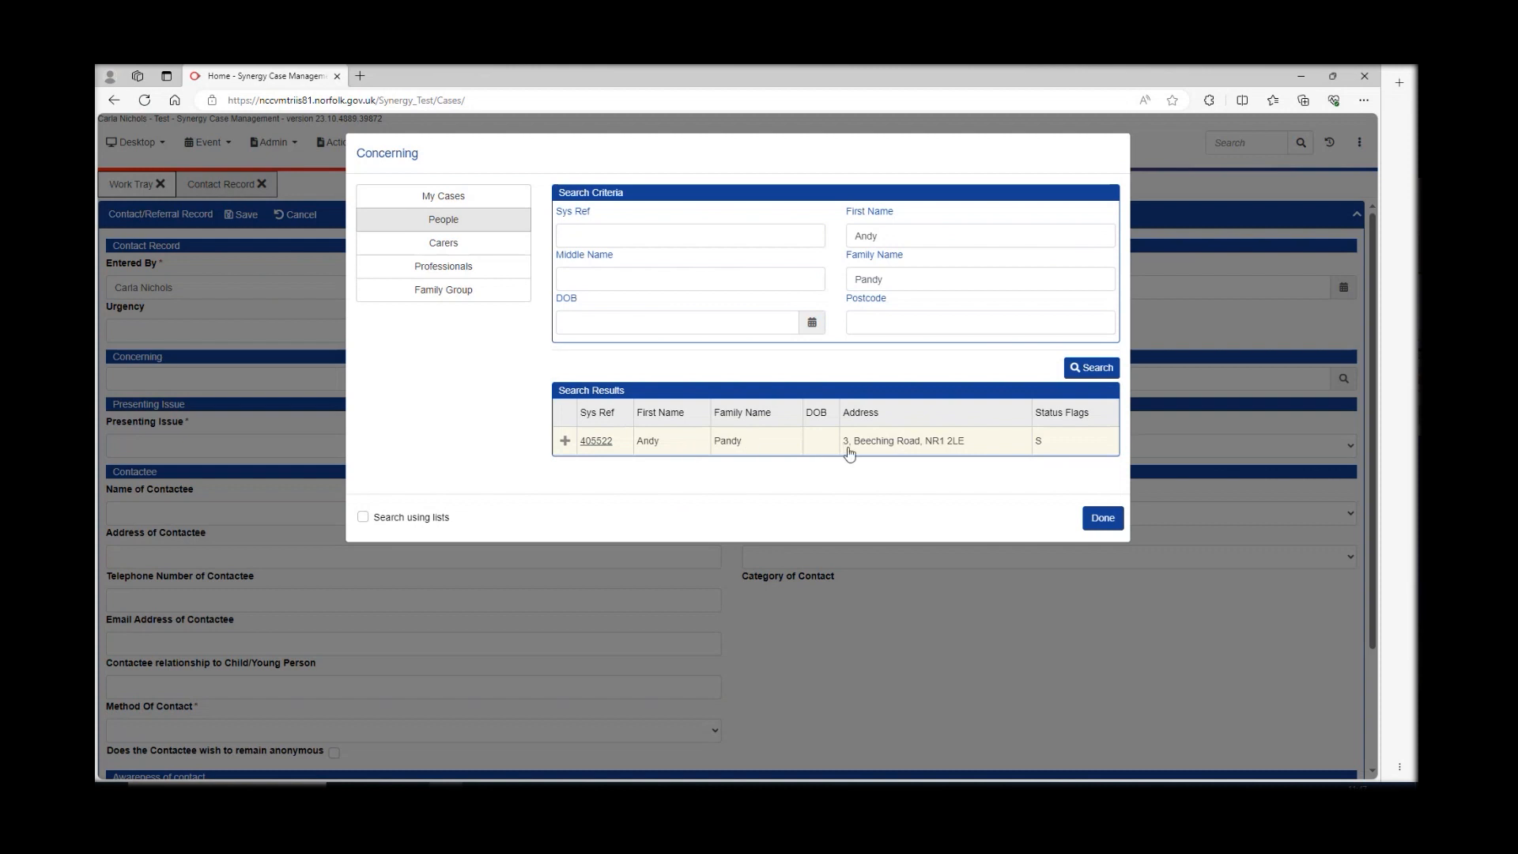
click(762, 448)
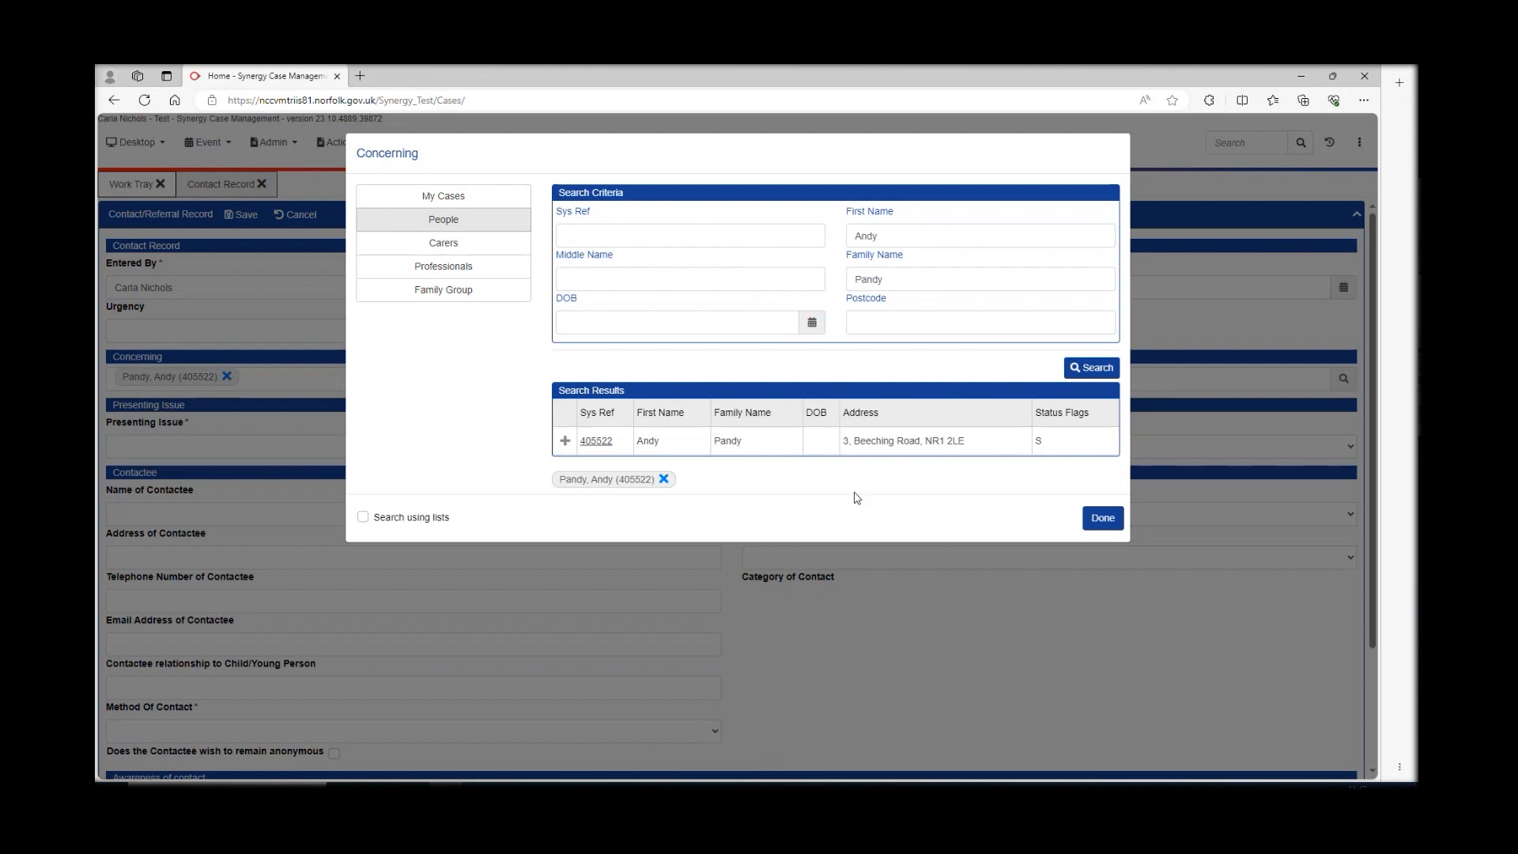
click(1101, 519)
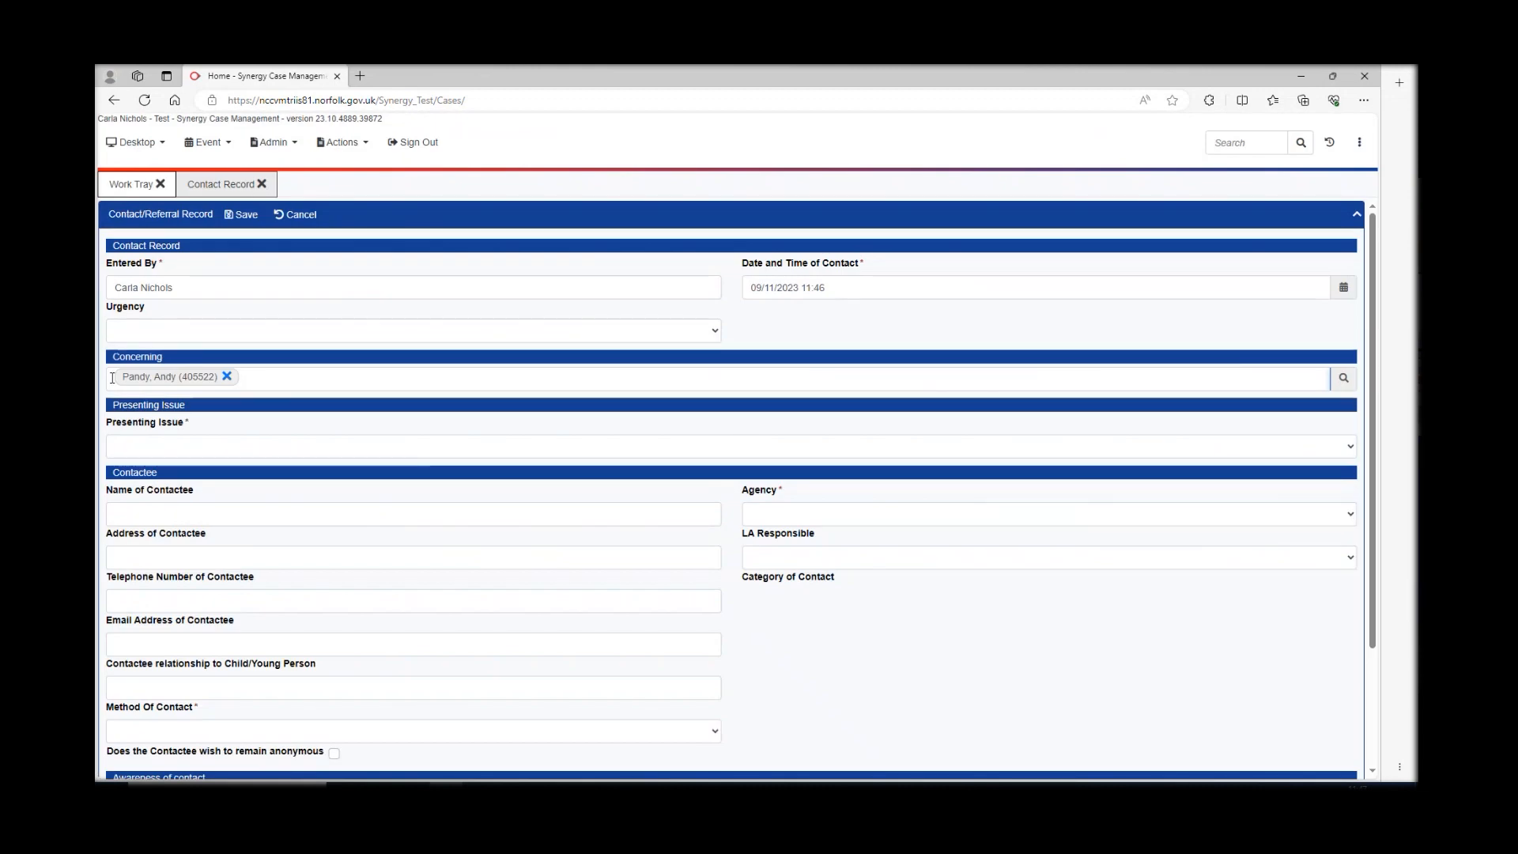
- Choose SEND - Child from the Presenting Issue list
click(192, 446)
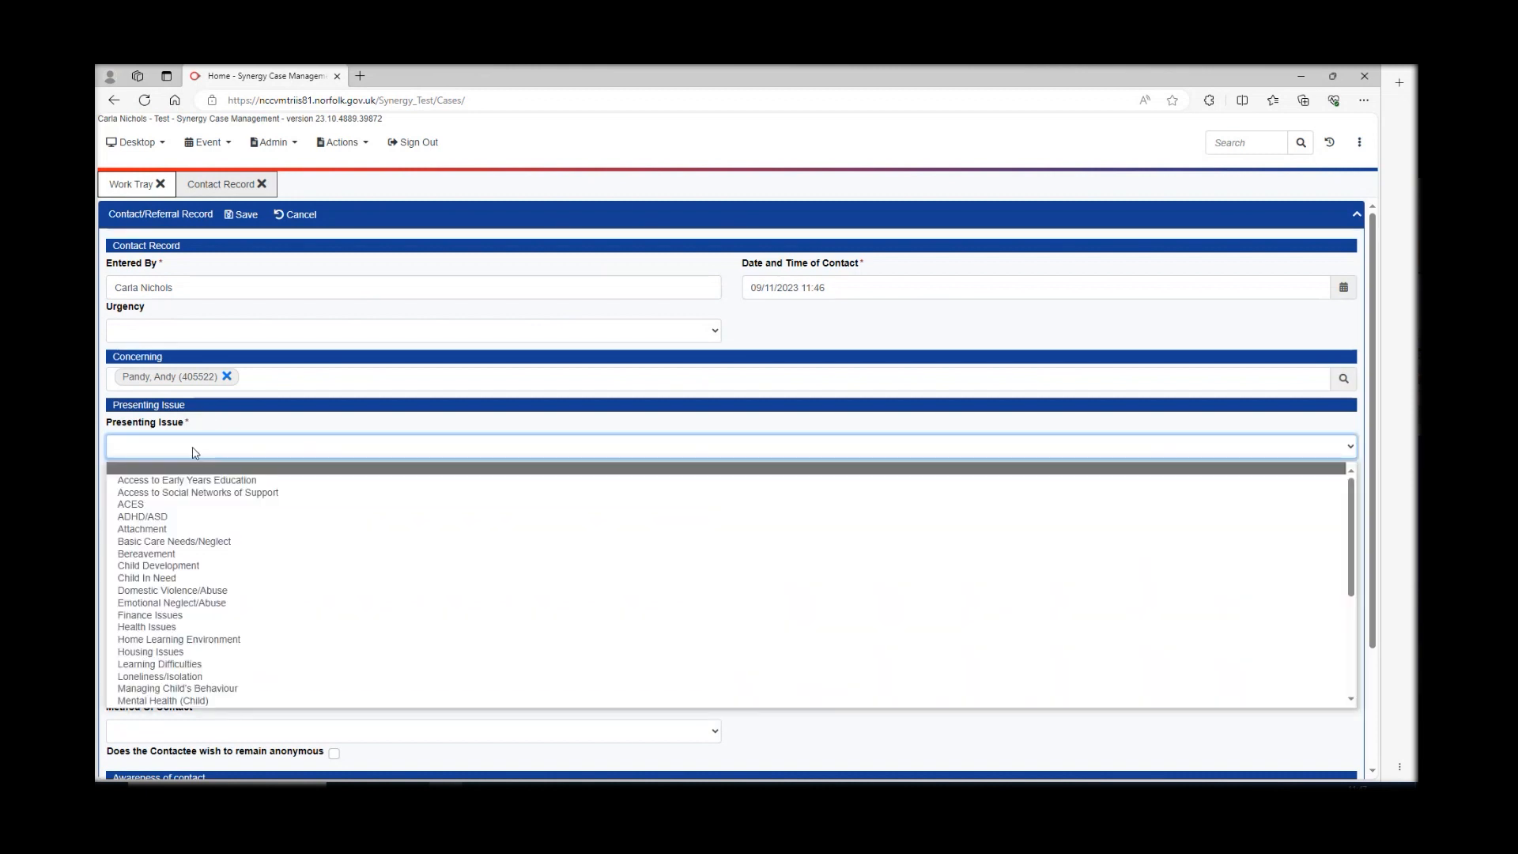
scroll(191, 542, down, 5)
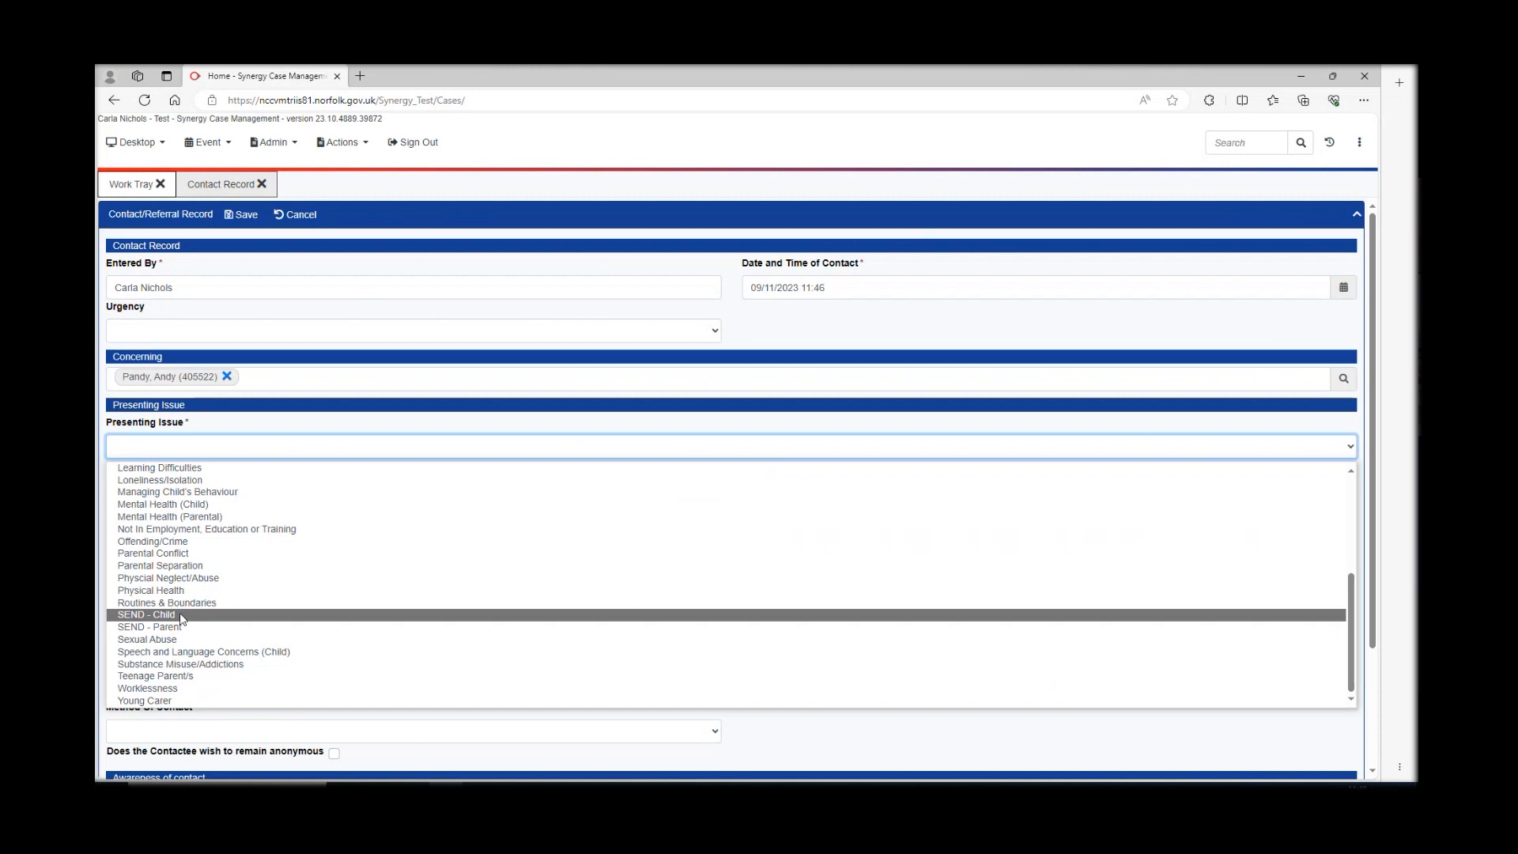
click(181, 618)
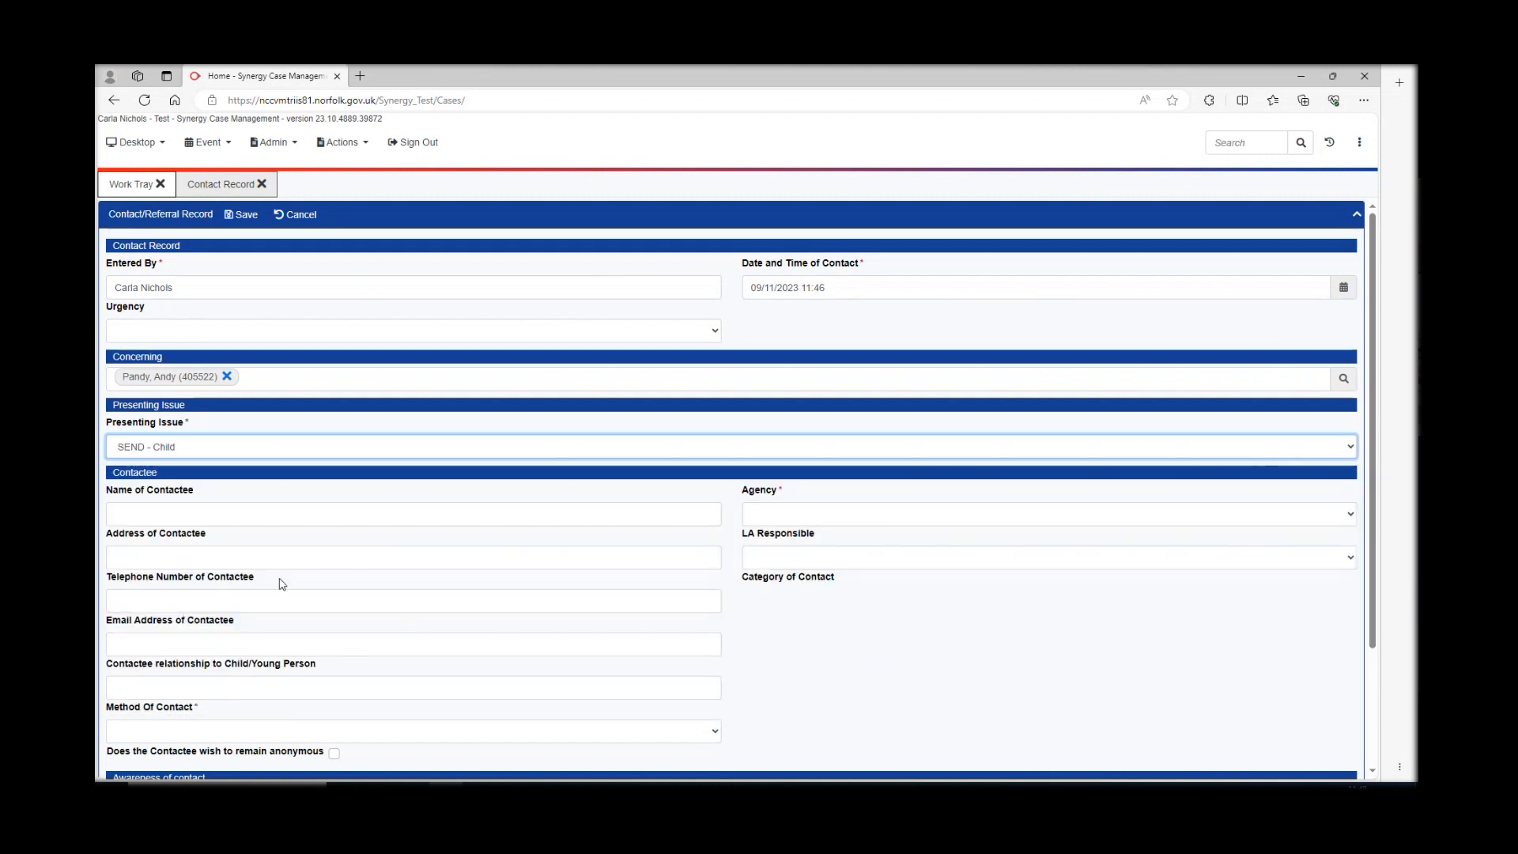
scroll(458, 570, down, 1)
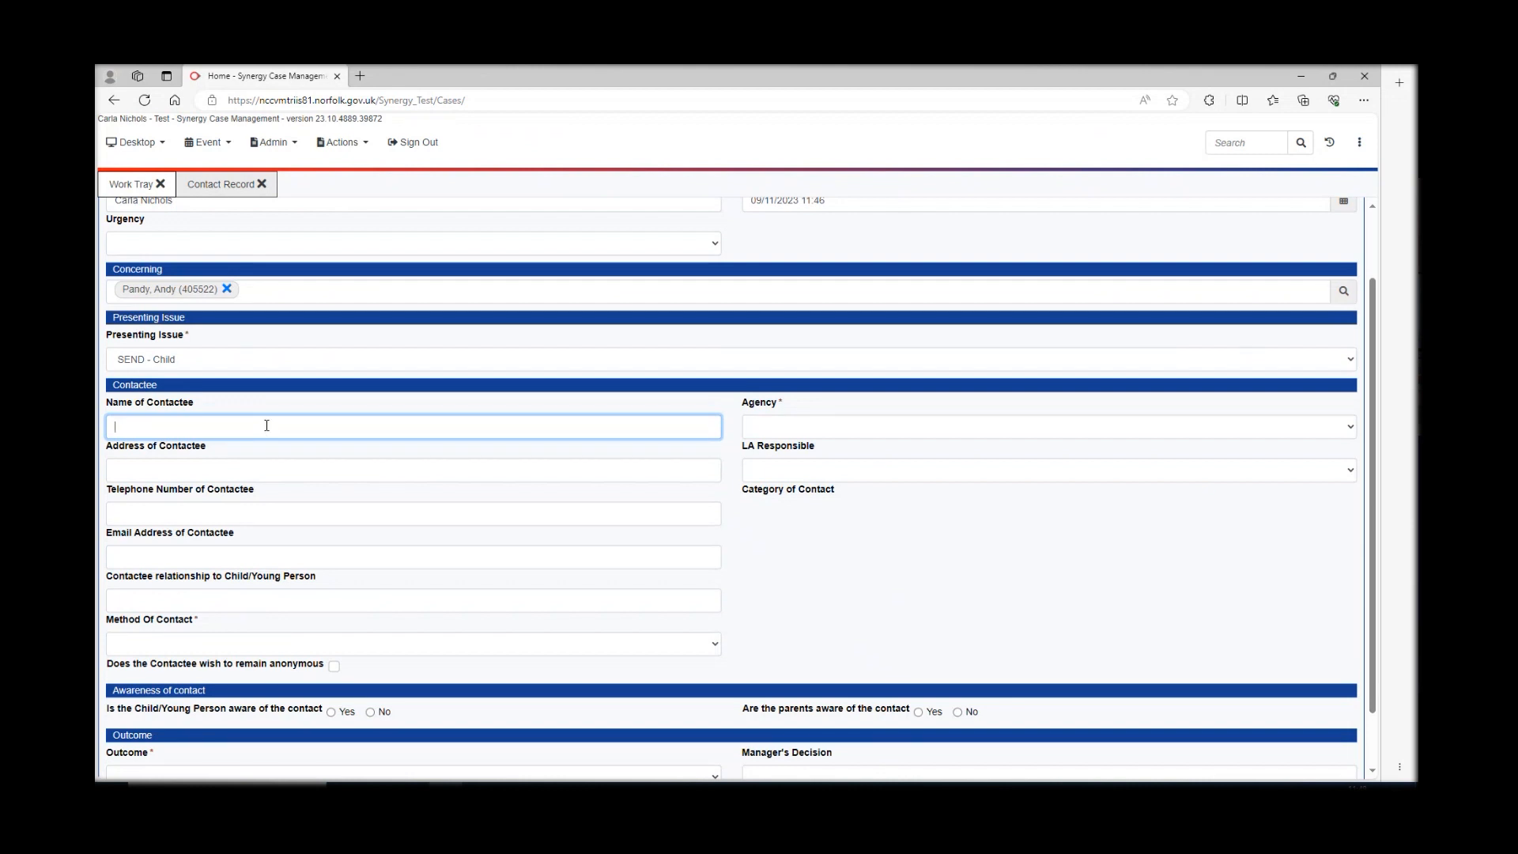
- Enter contactee Hellesdon high school, agency Secondary School, method of contact Referral
text(Hellesd)
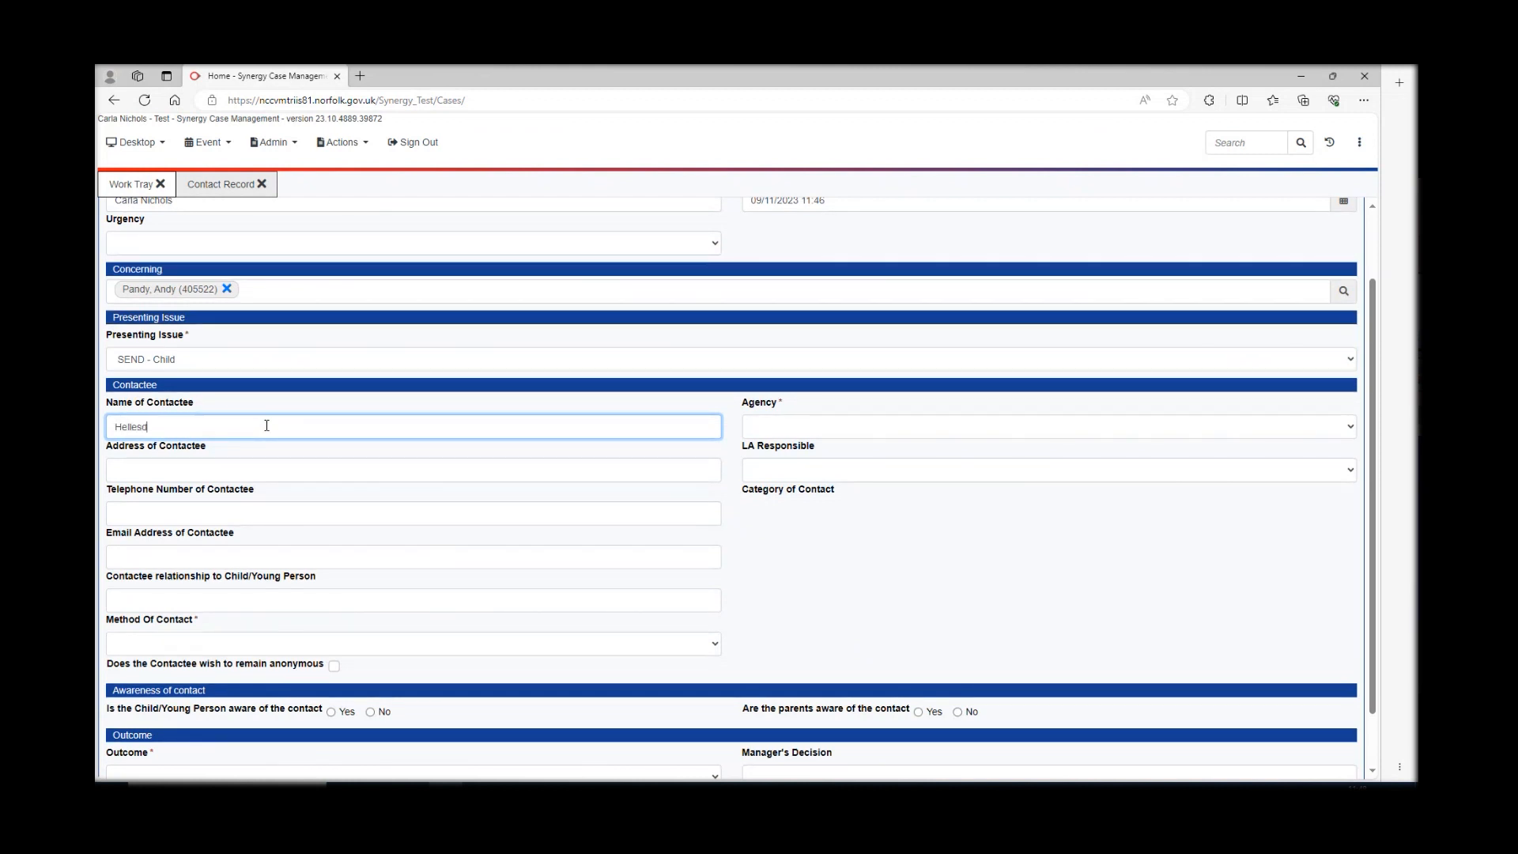
text(aon high school)
key(BackSpace)
click(779, 427)
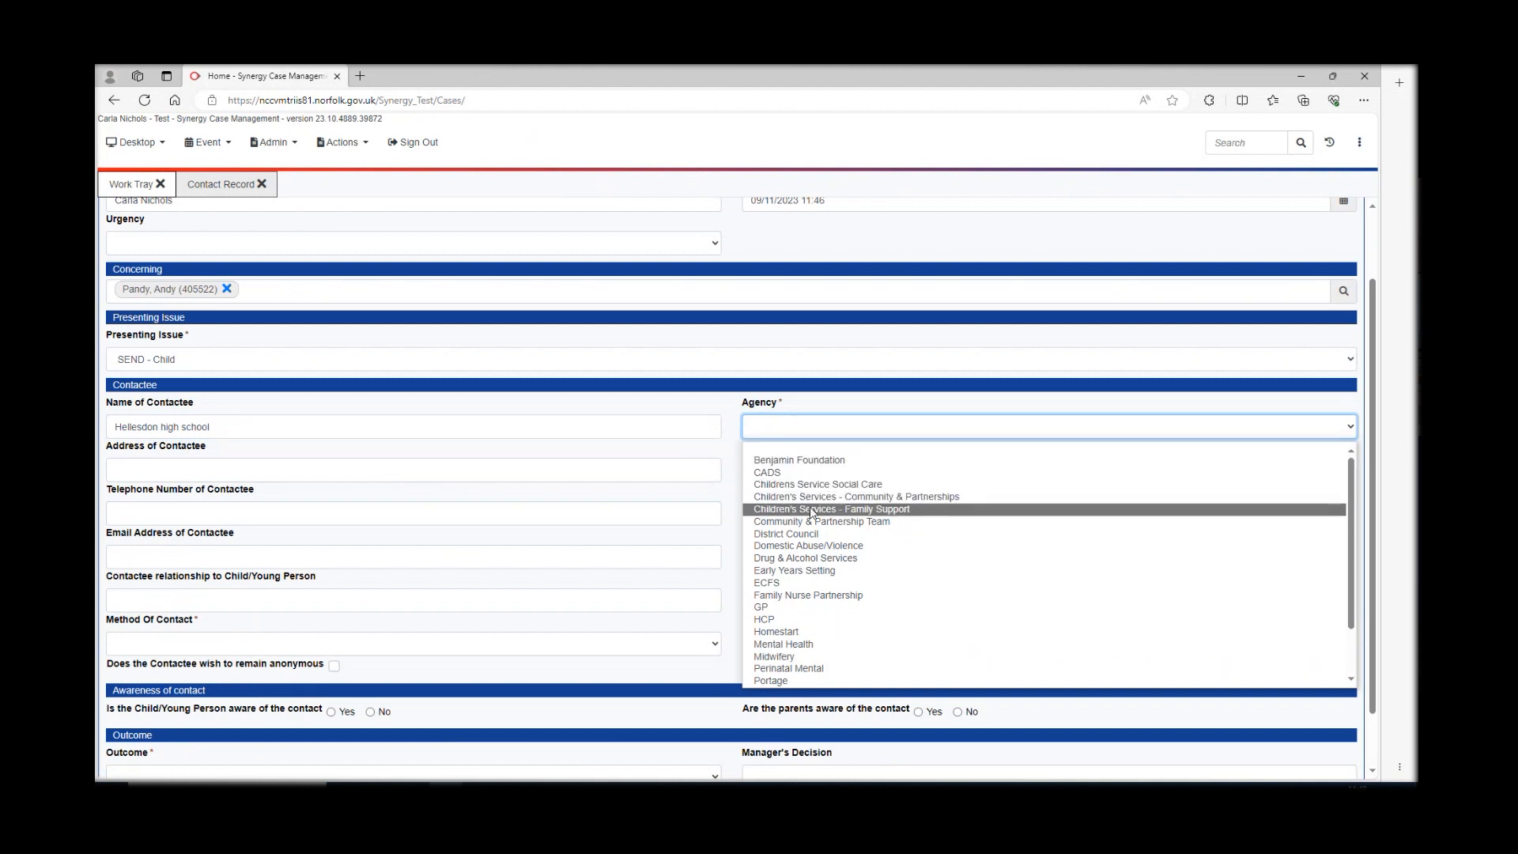
scroll(810, 546, down, 2)
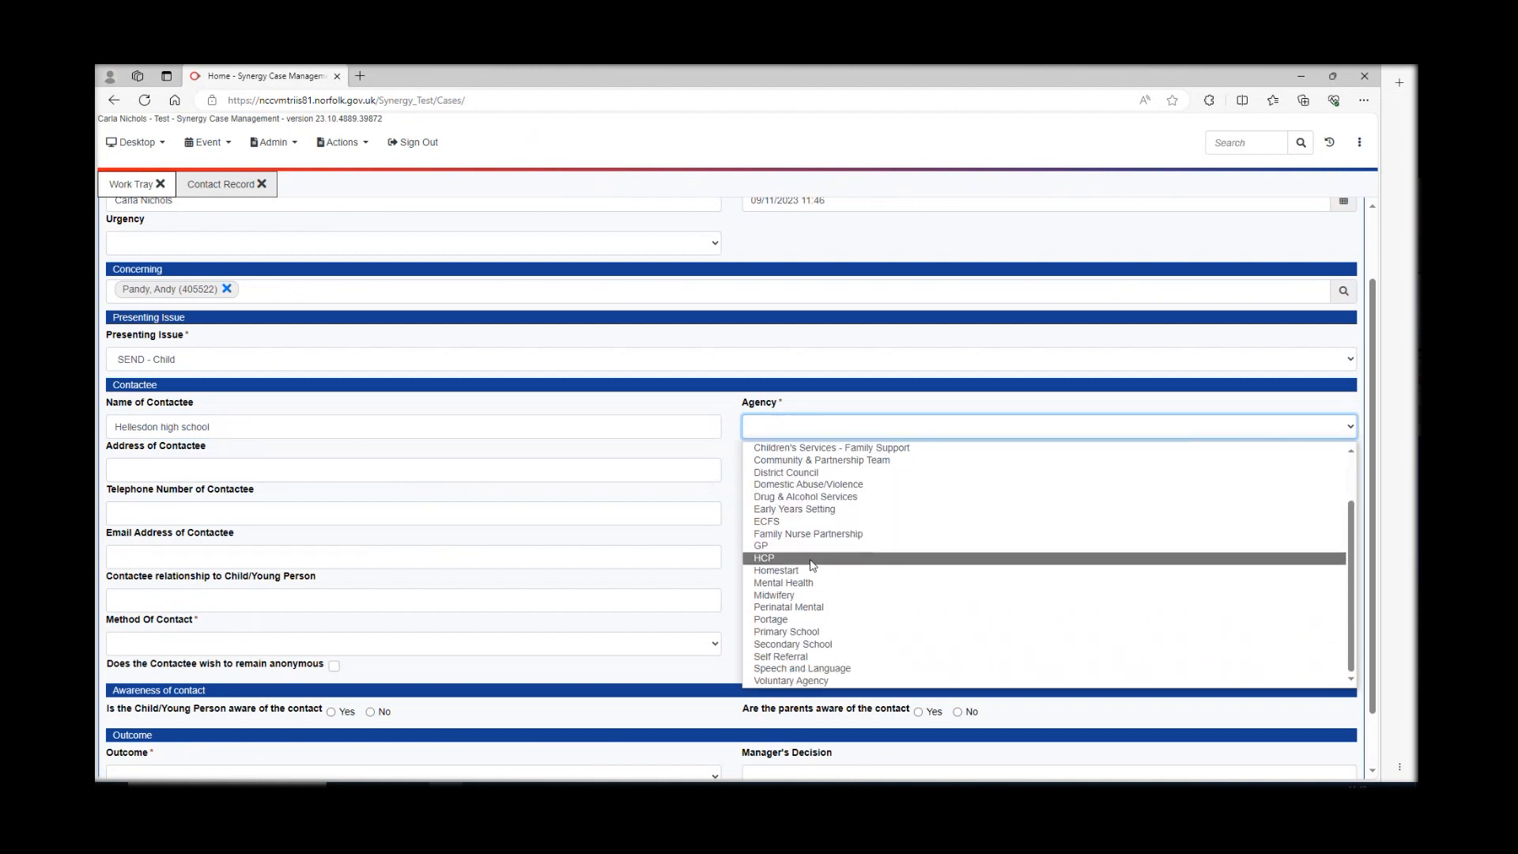
click(806, 644)
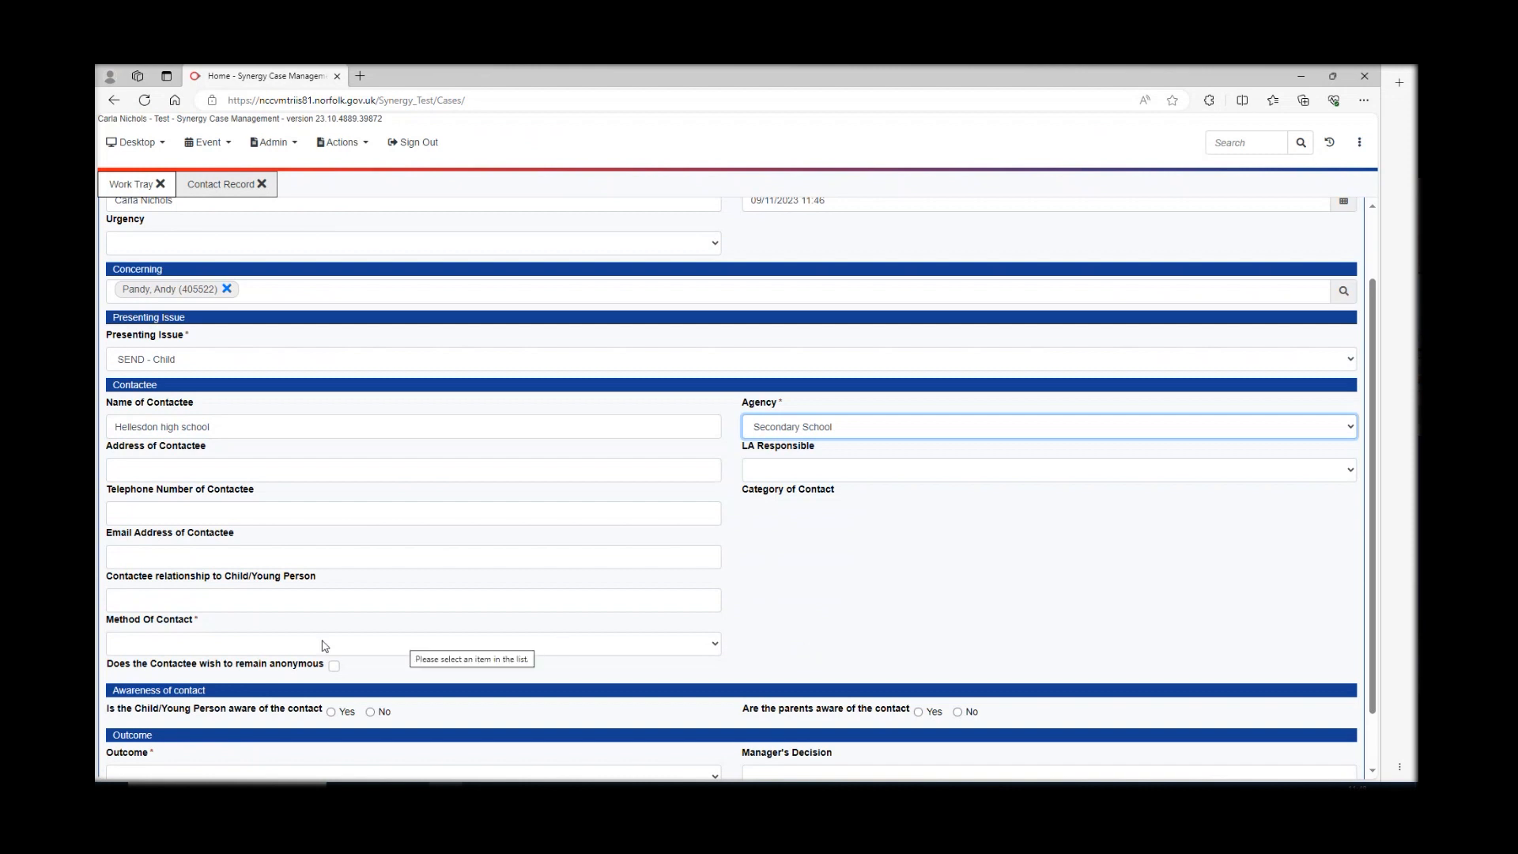
click(205, 645)
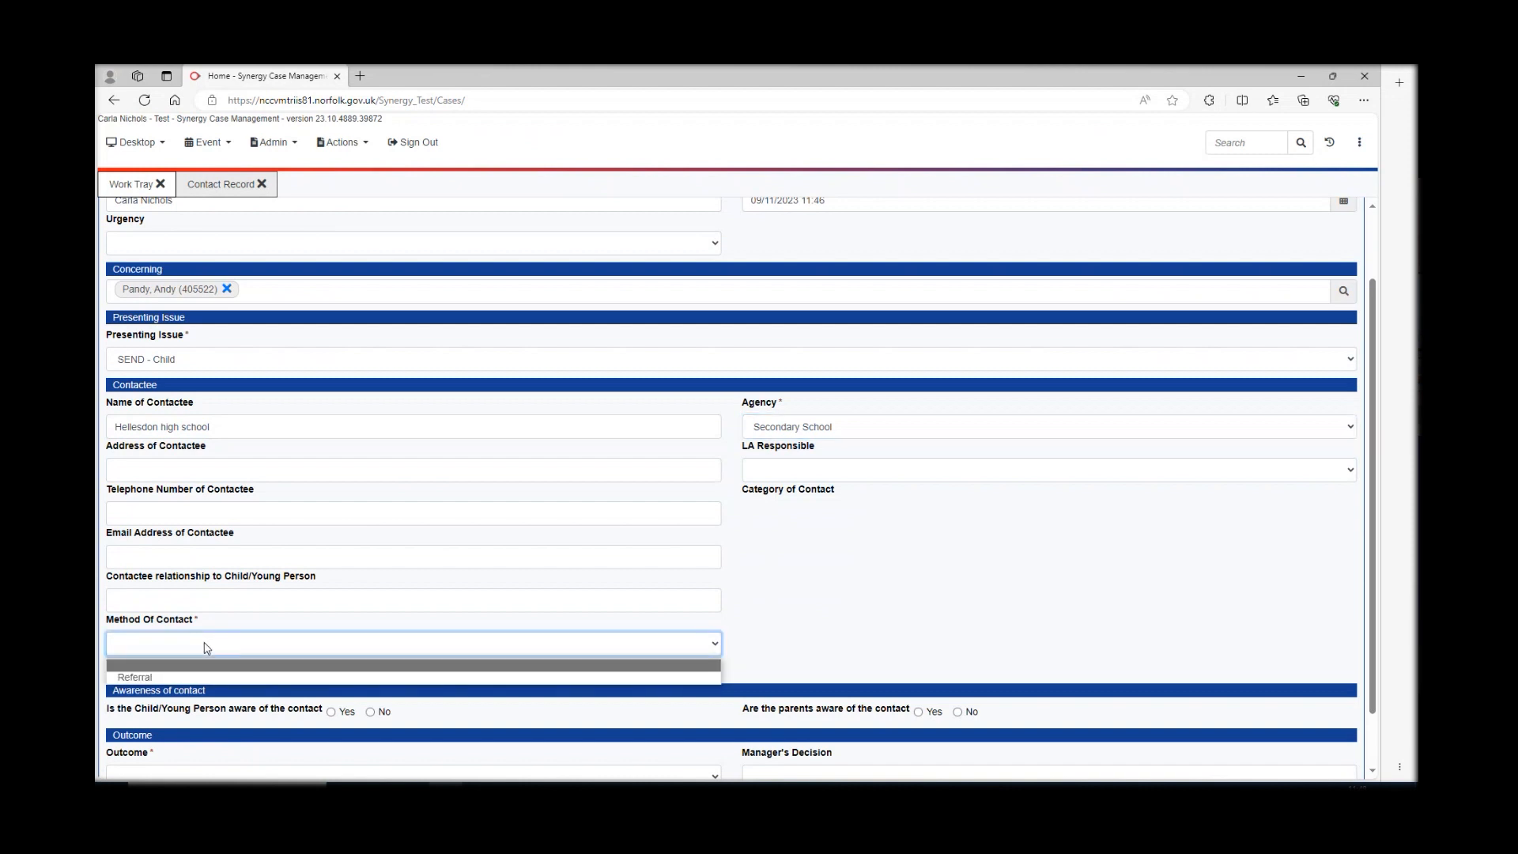
click(145, 685)
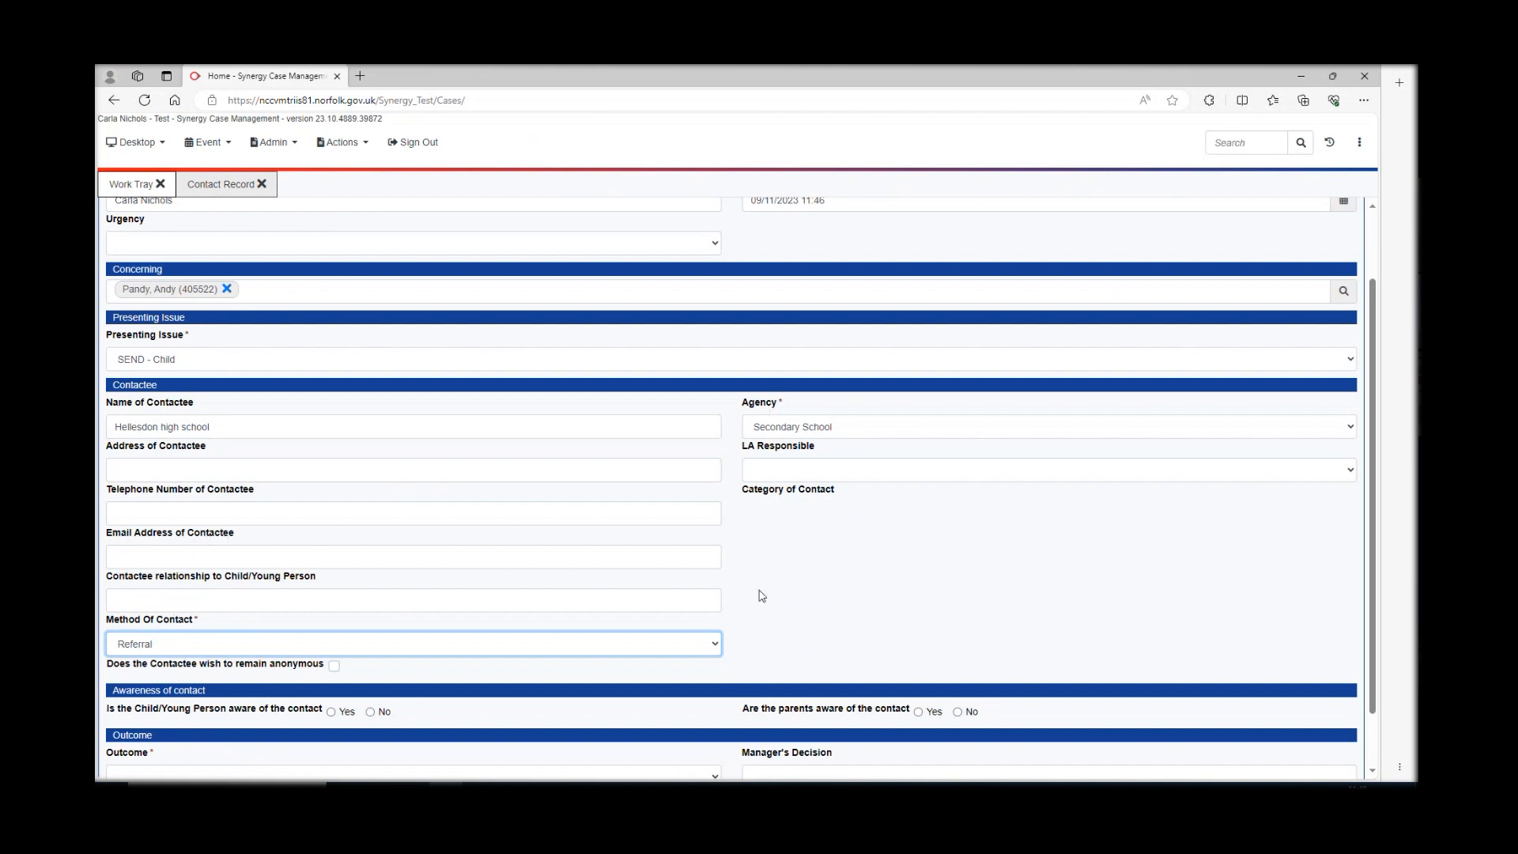
scroll(856, 583, down, 1)
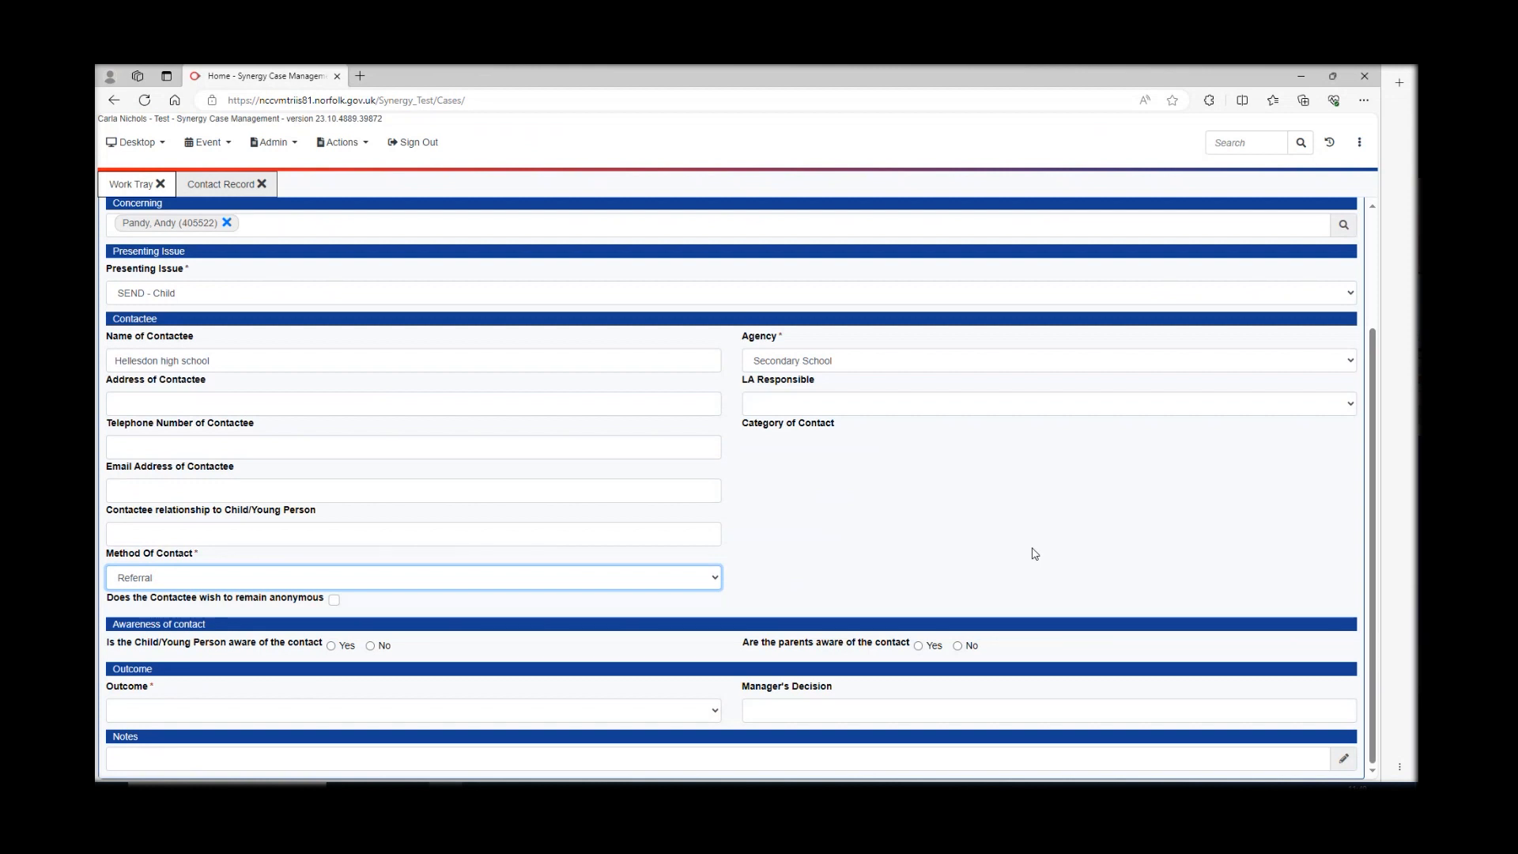
- Enter the contactee's address and telephone number and mark the parents as aware of the contact
click(316, 401)
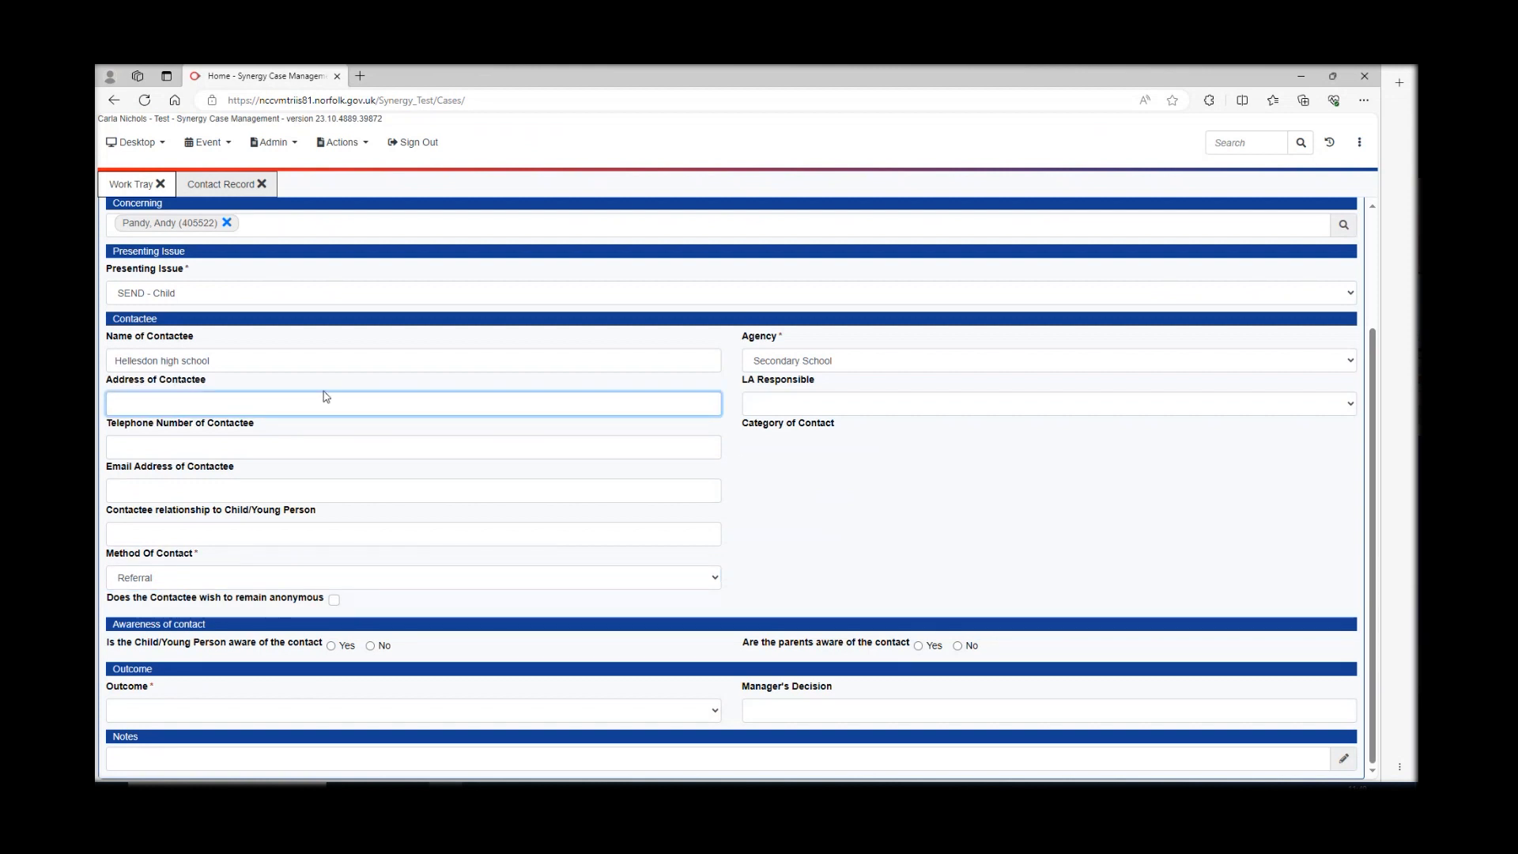
text(berk street)
click(486, 448)
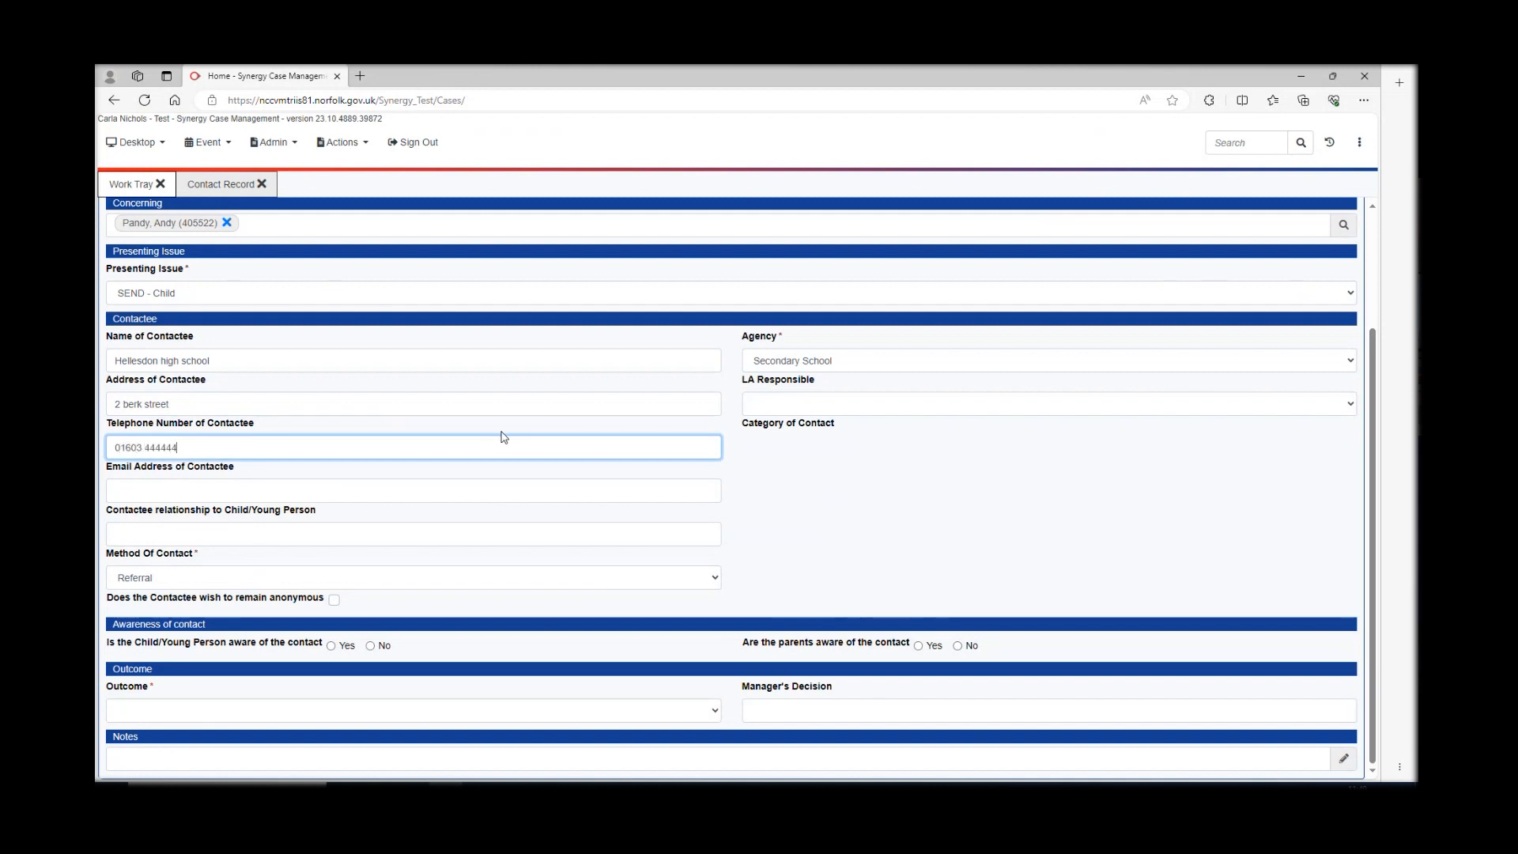
click(842, 512)
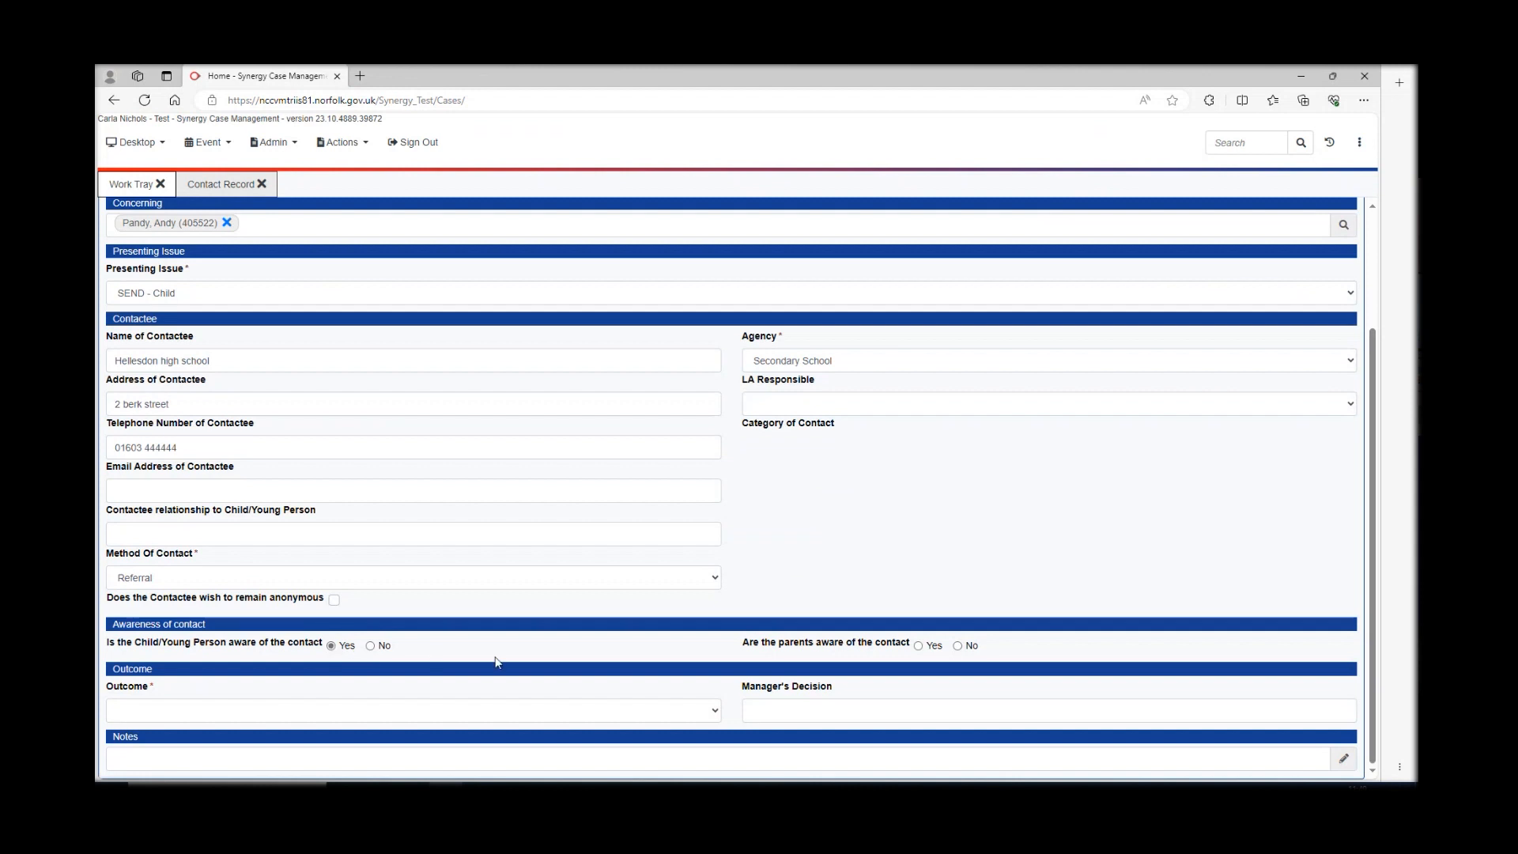
click(919, 646)
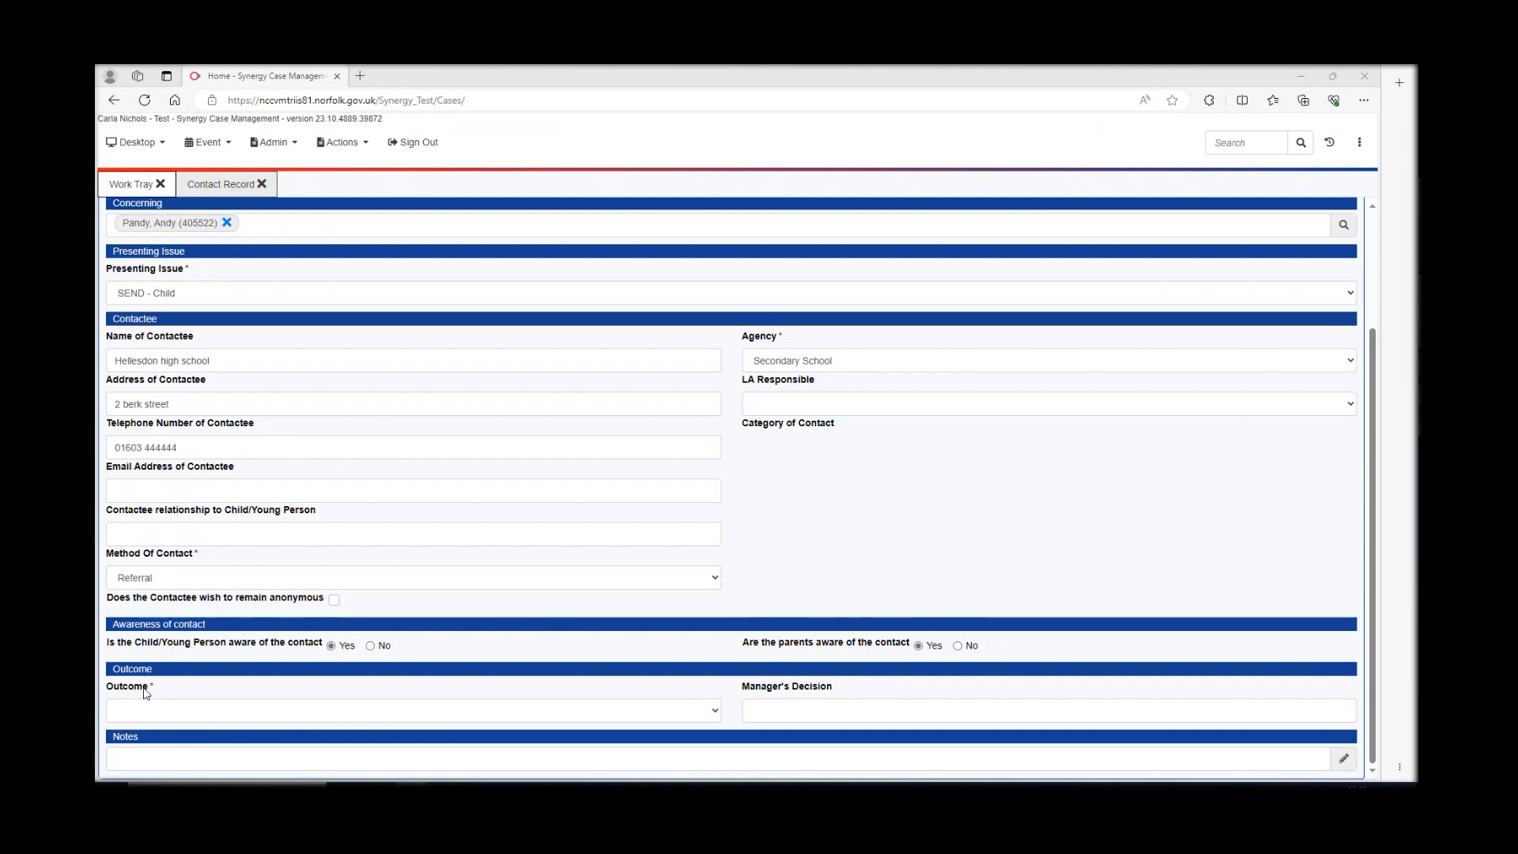
click(717, 714)
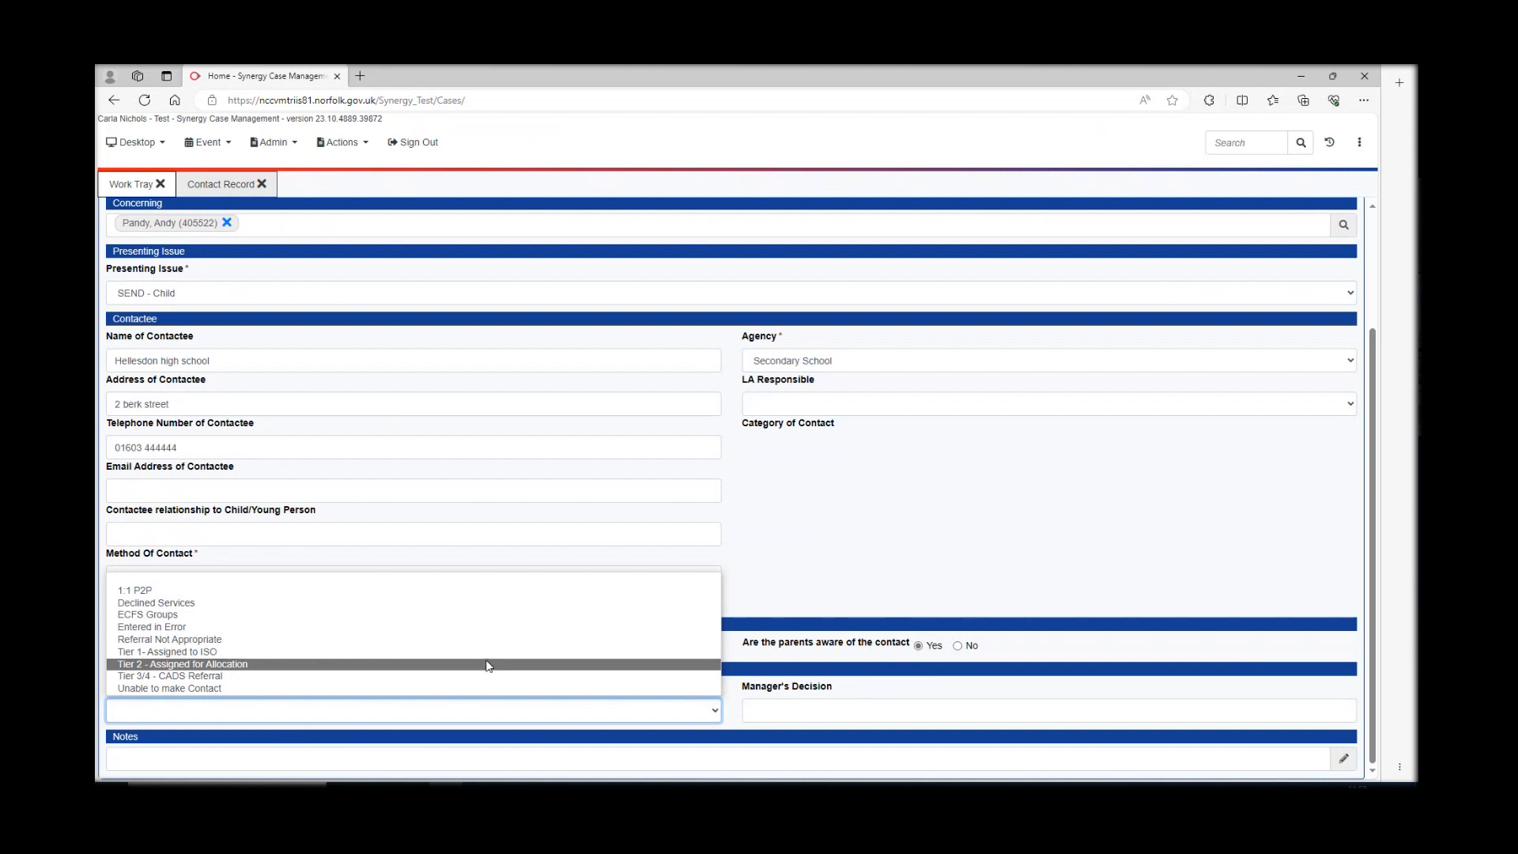
- Change the contact's outcome from Tier 1 - Assigned to ISO to Tier 2 - Assigned for Allocation
click(486, 652)
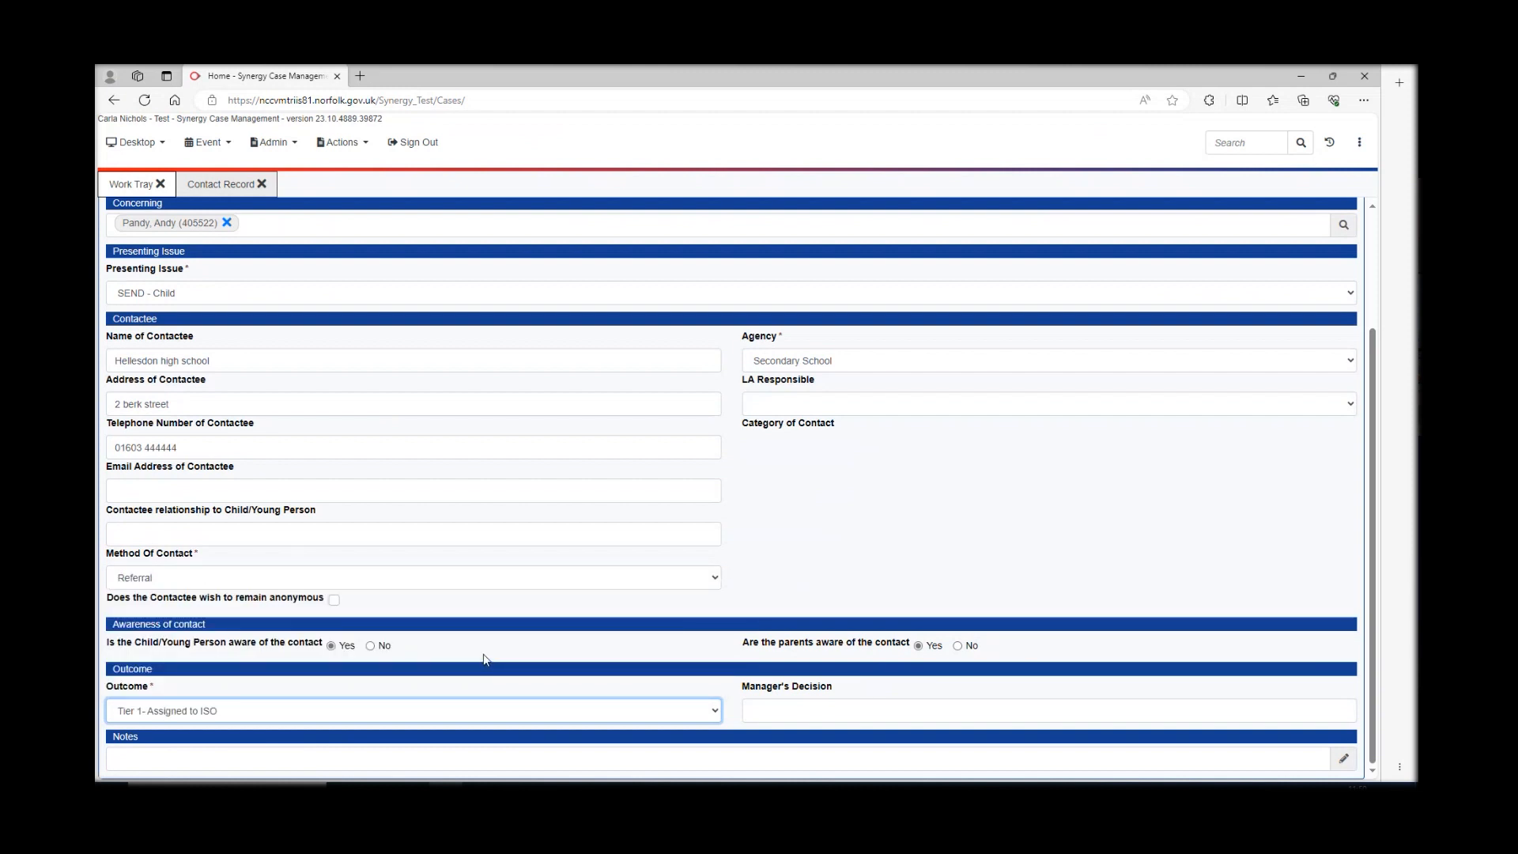
click(716, 711)
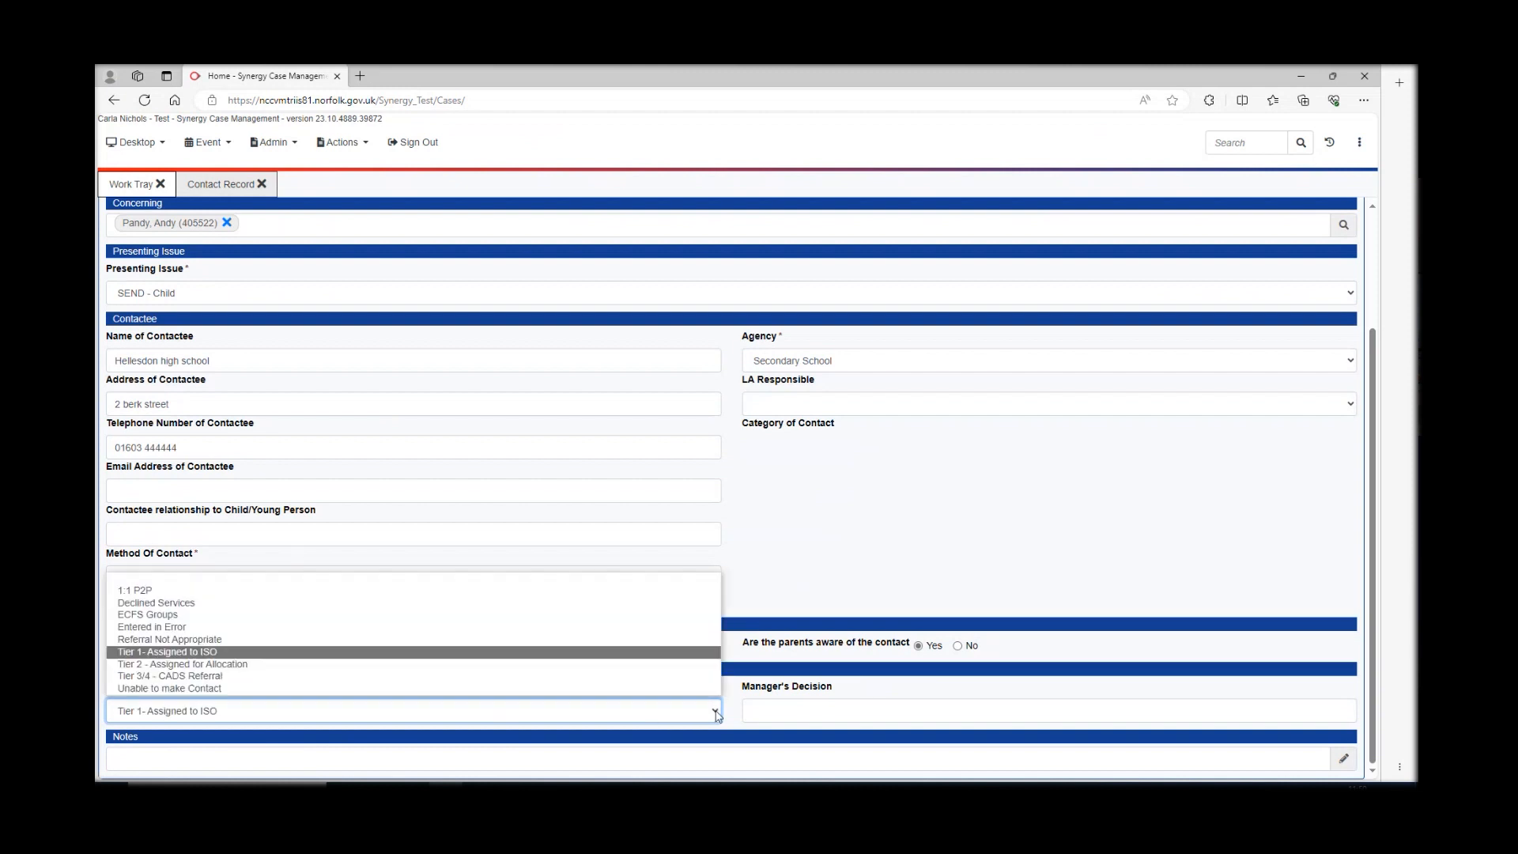
click(263, 665)
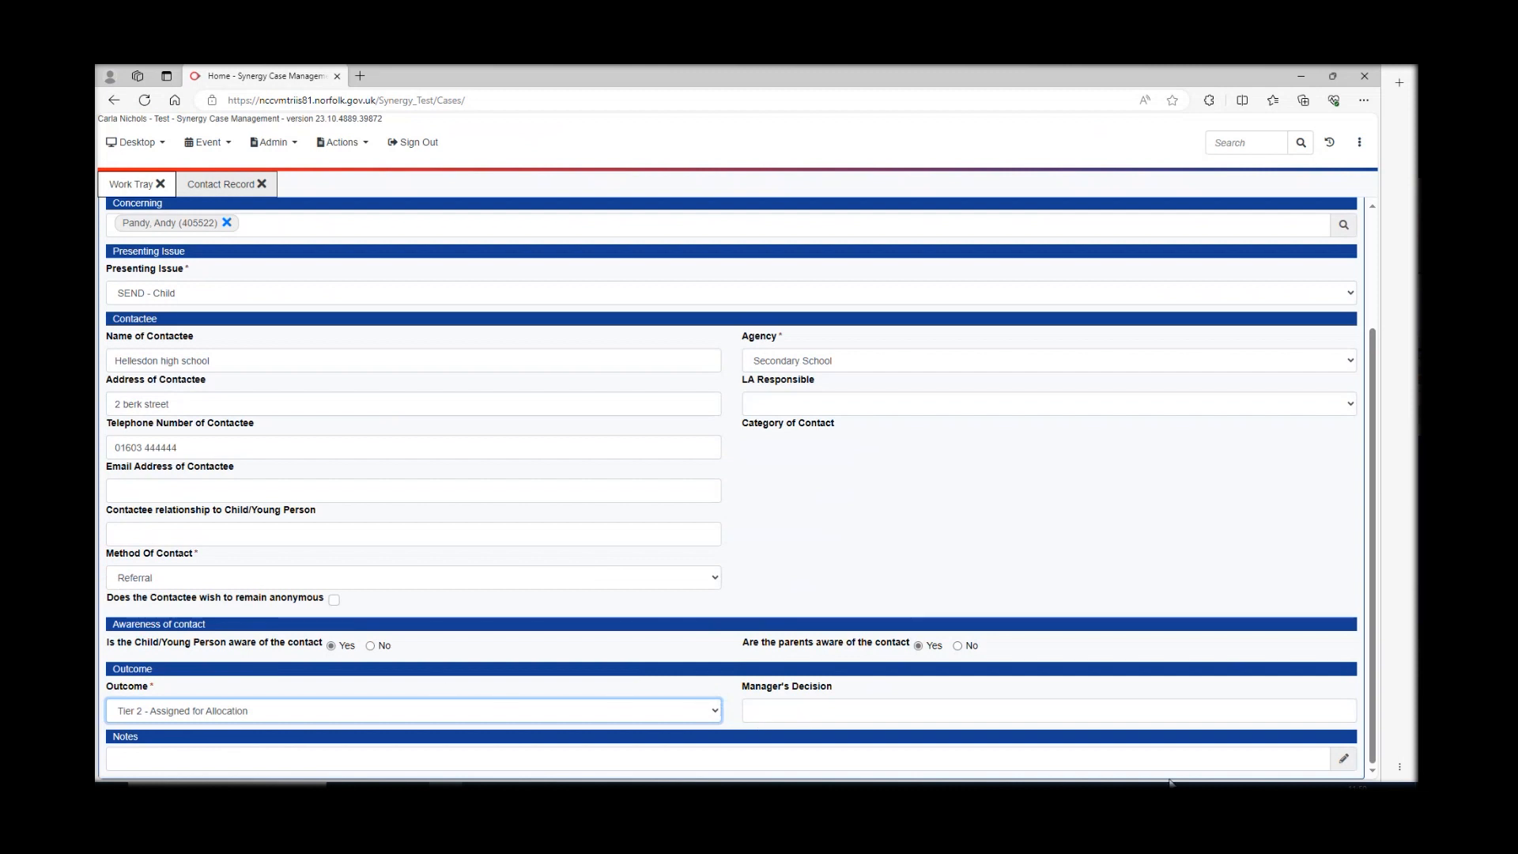
scroll(874, 582, up, 2)
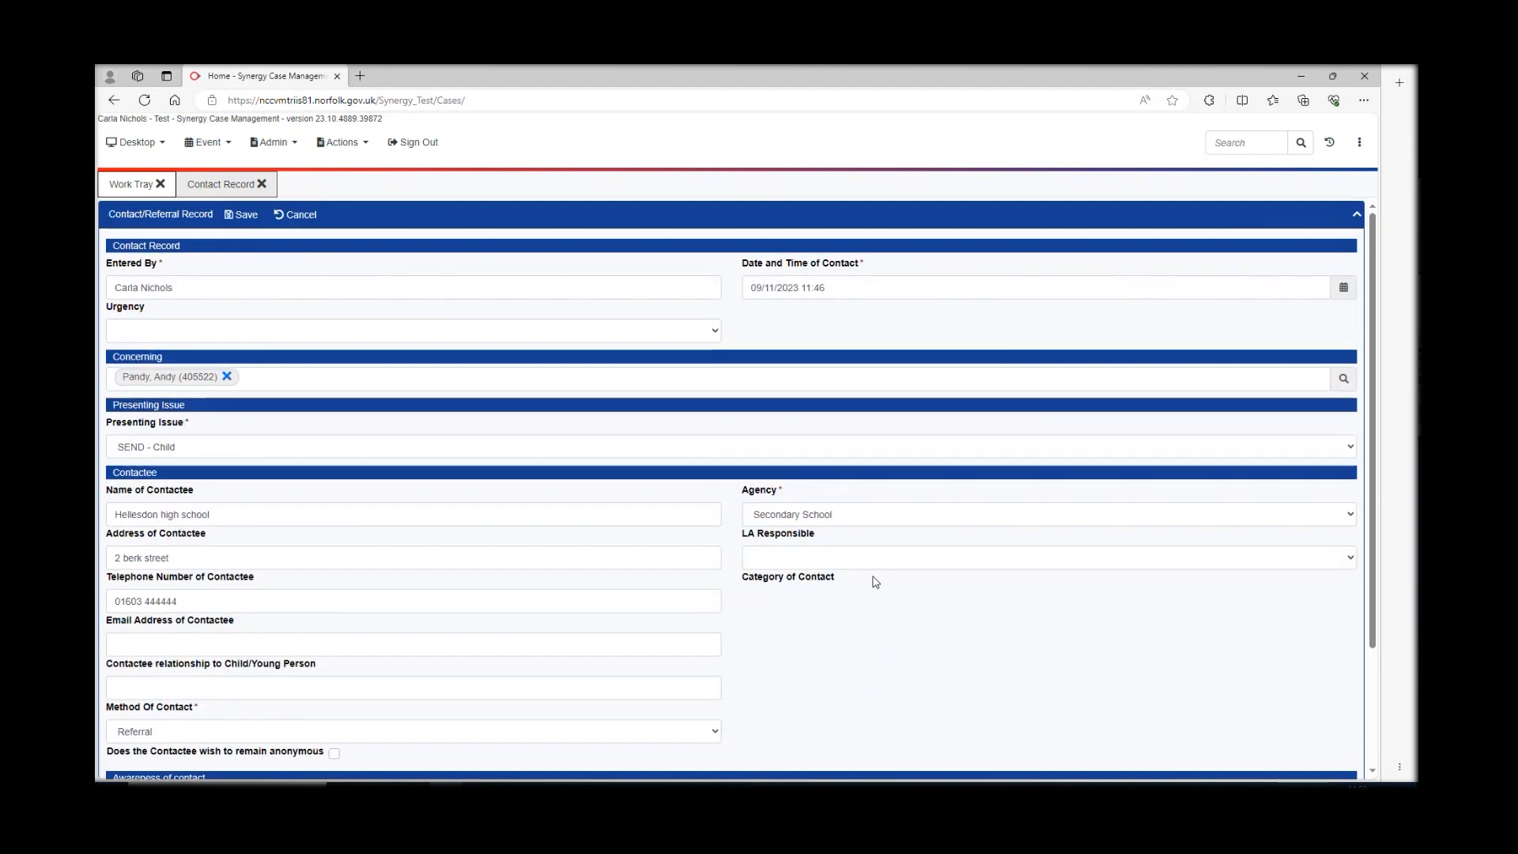
- Save the contact record, acknowledge the confirmation, and go to the Work Tray
click(245, 216)
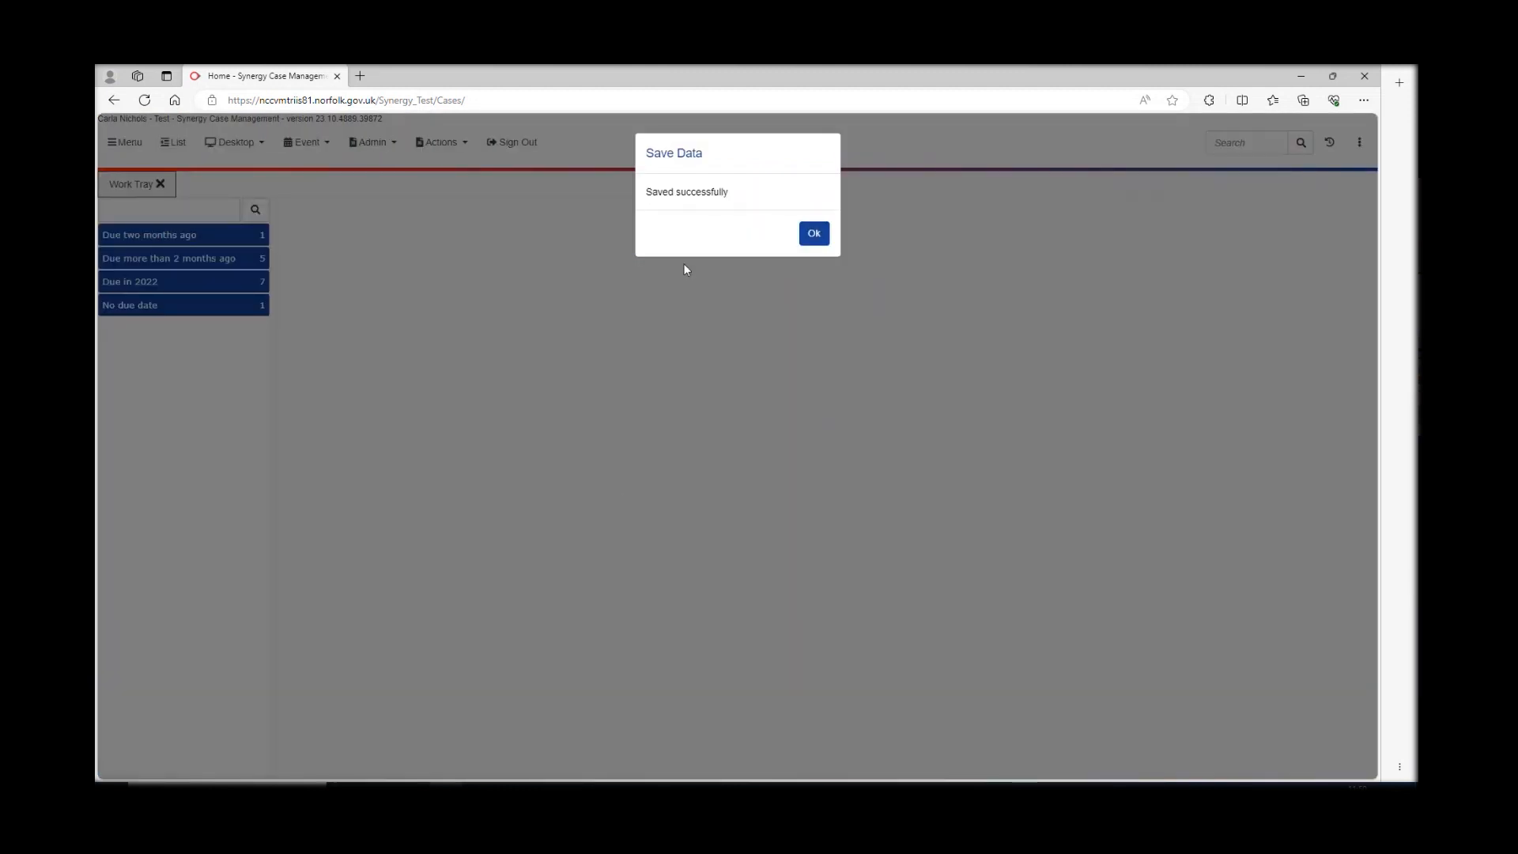
click(814, 235)
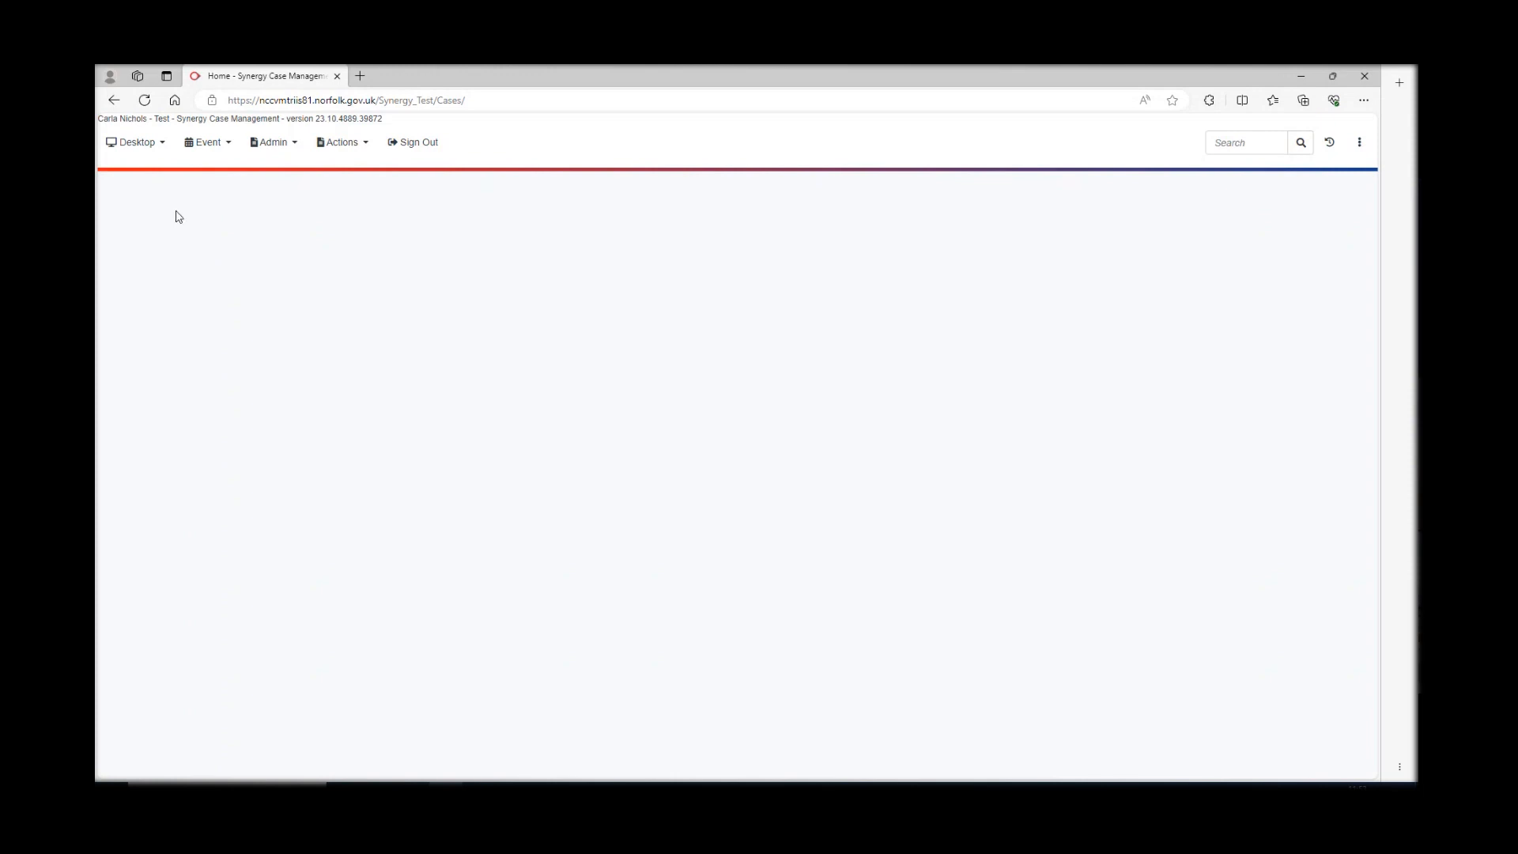
click(157, 147)
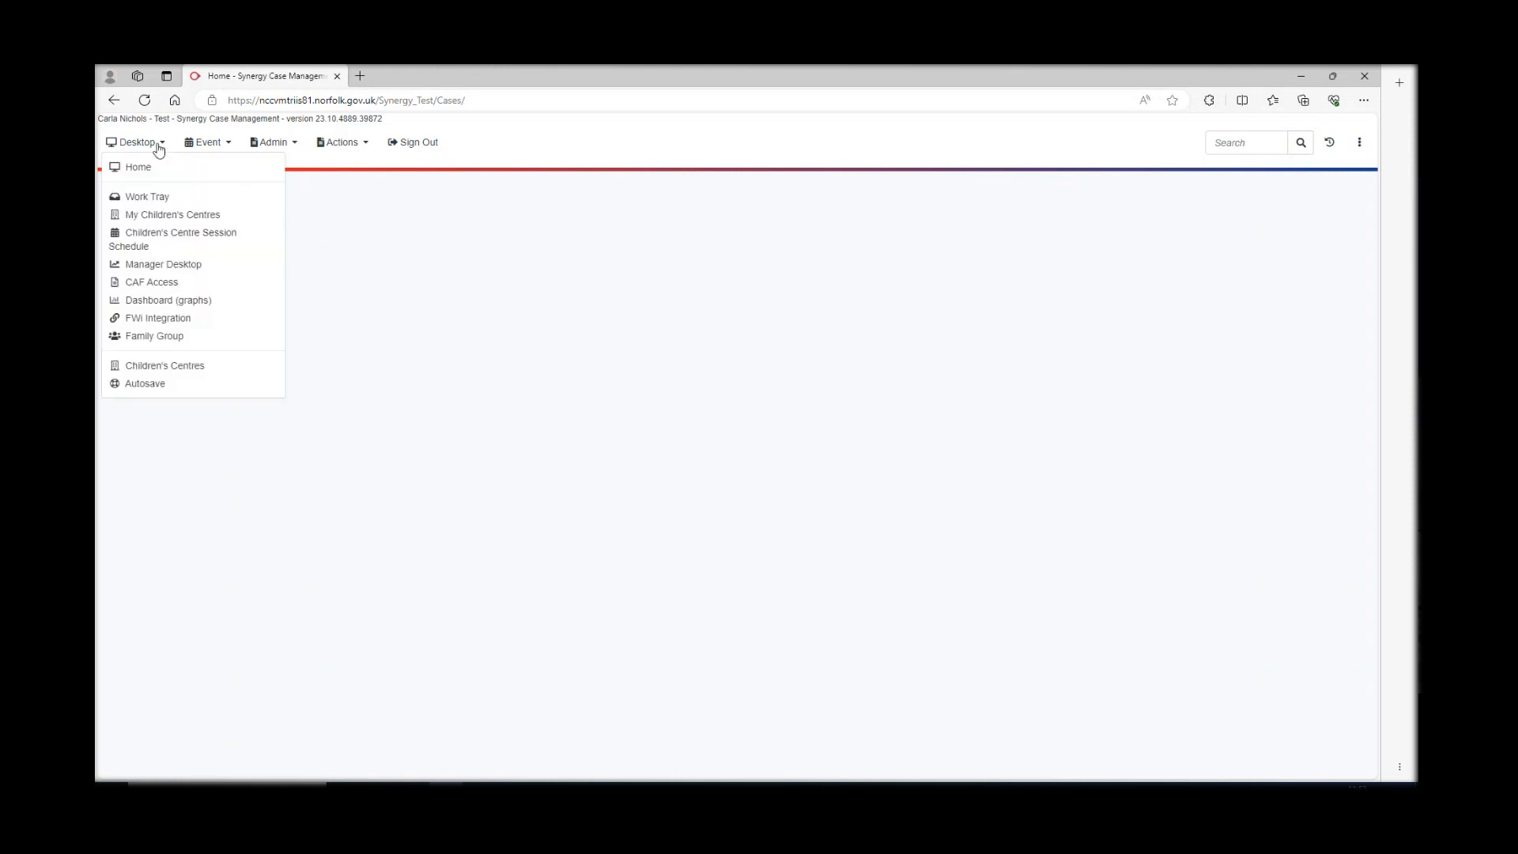
click(151, 198)
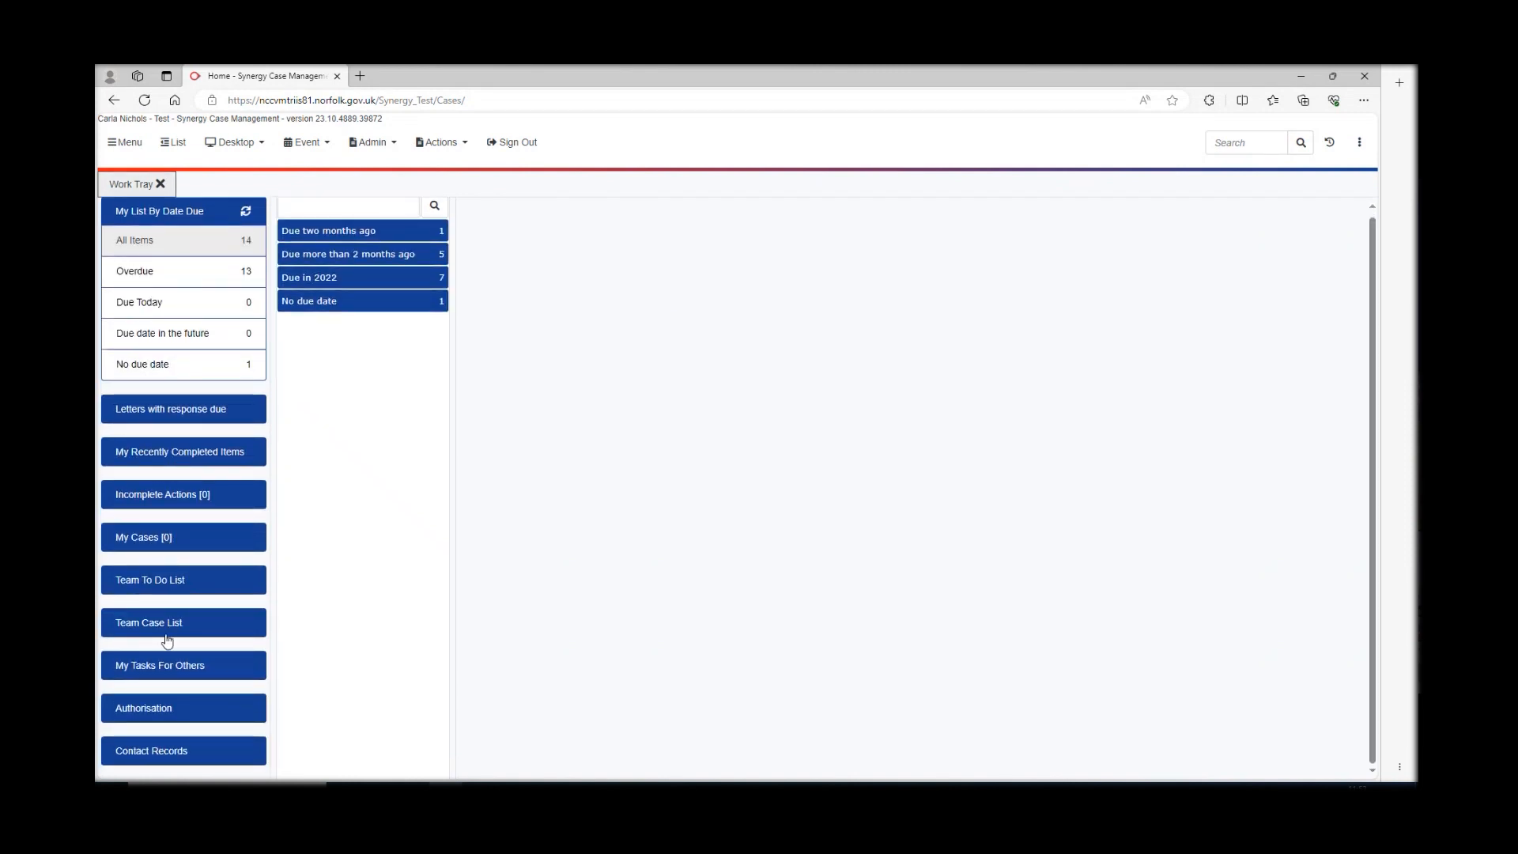
- Open the 09/11/2023 record under Contact Records created by me, Awaiting Completion
click(167, 757)
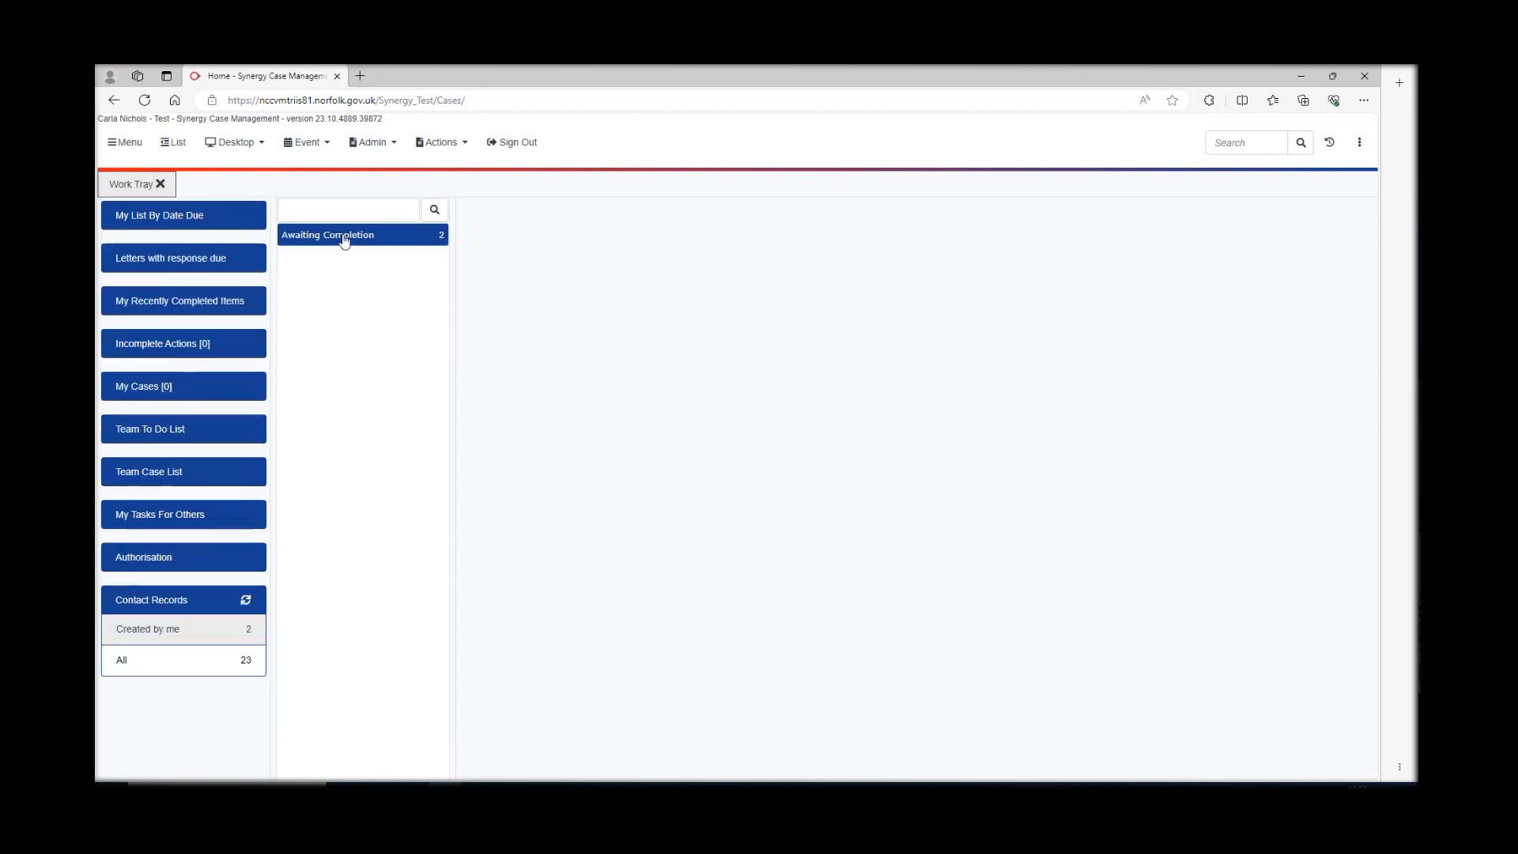
click(159, 632)
click(345, 236)
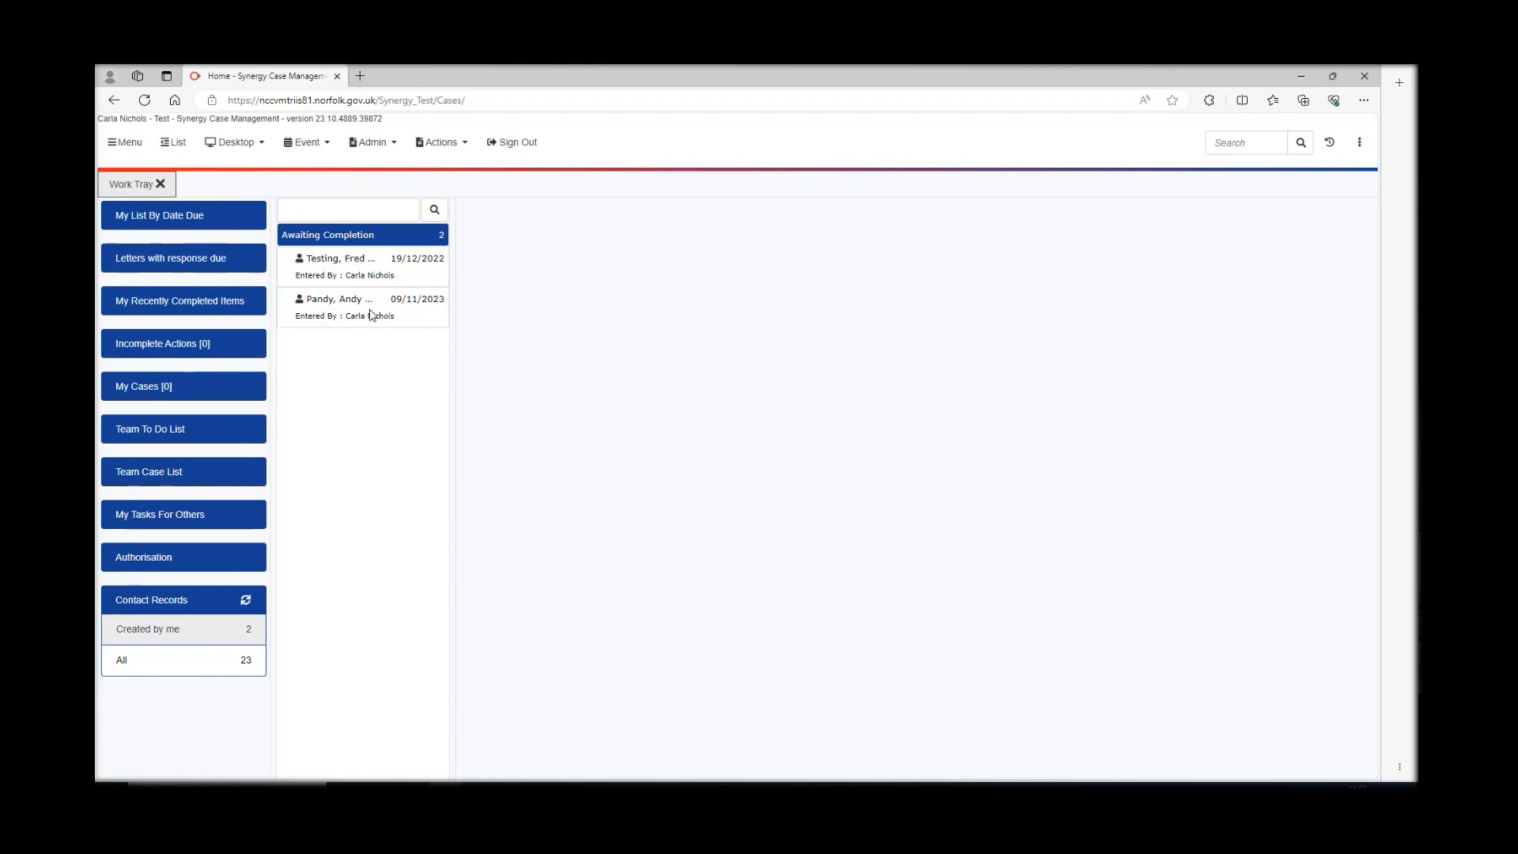
click(417, 321)
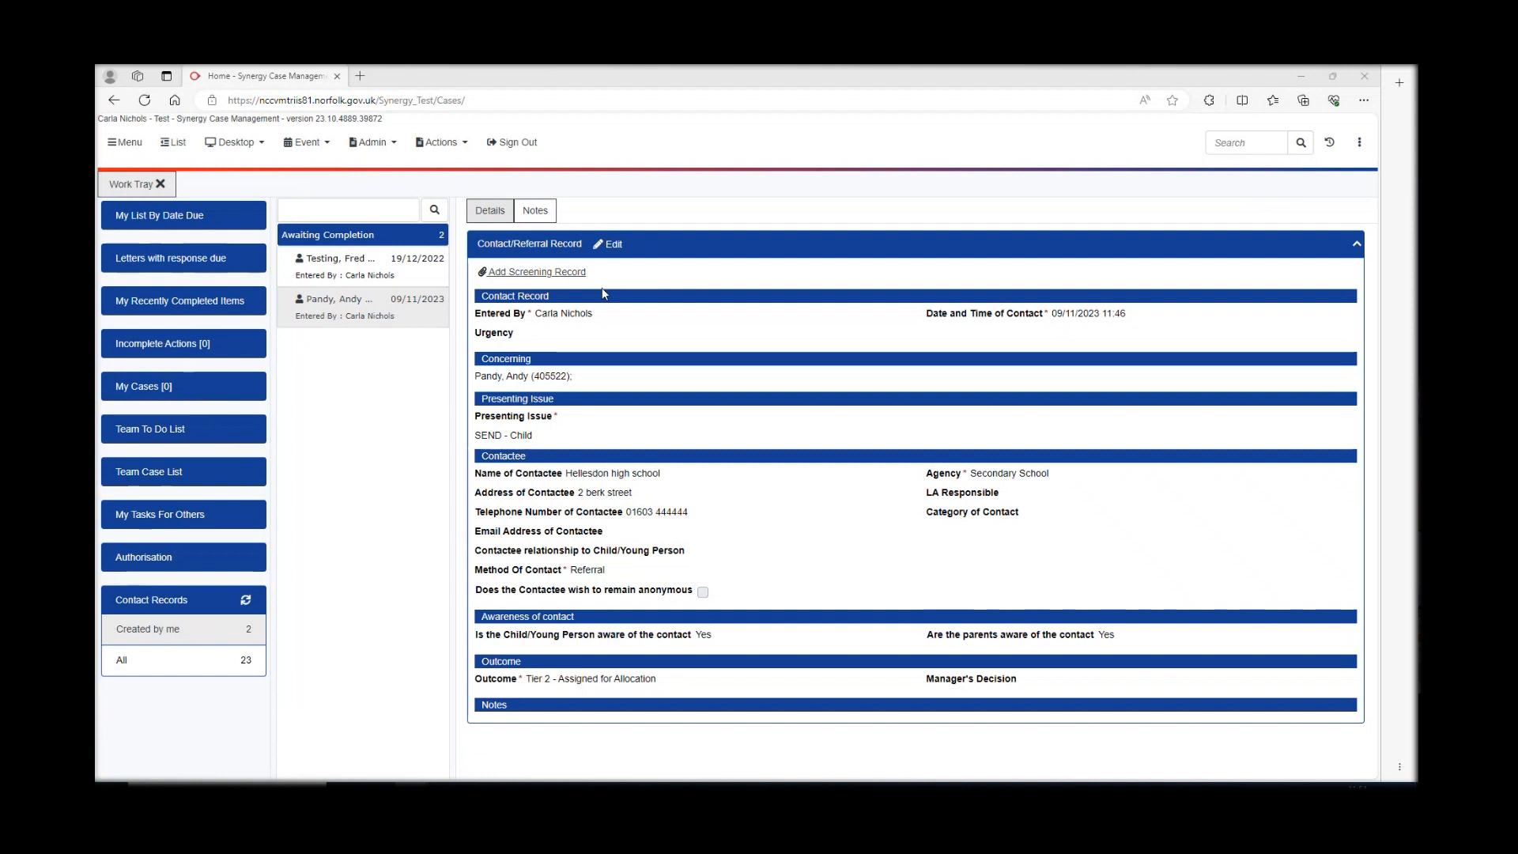
- Add a screening record to the contact using the SCT Triage Form template
click(560, 275)
click(560, 274)
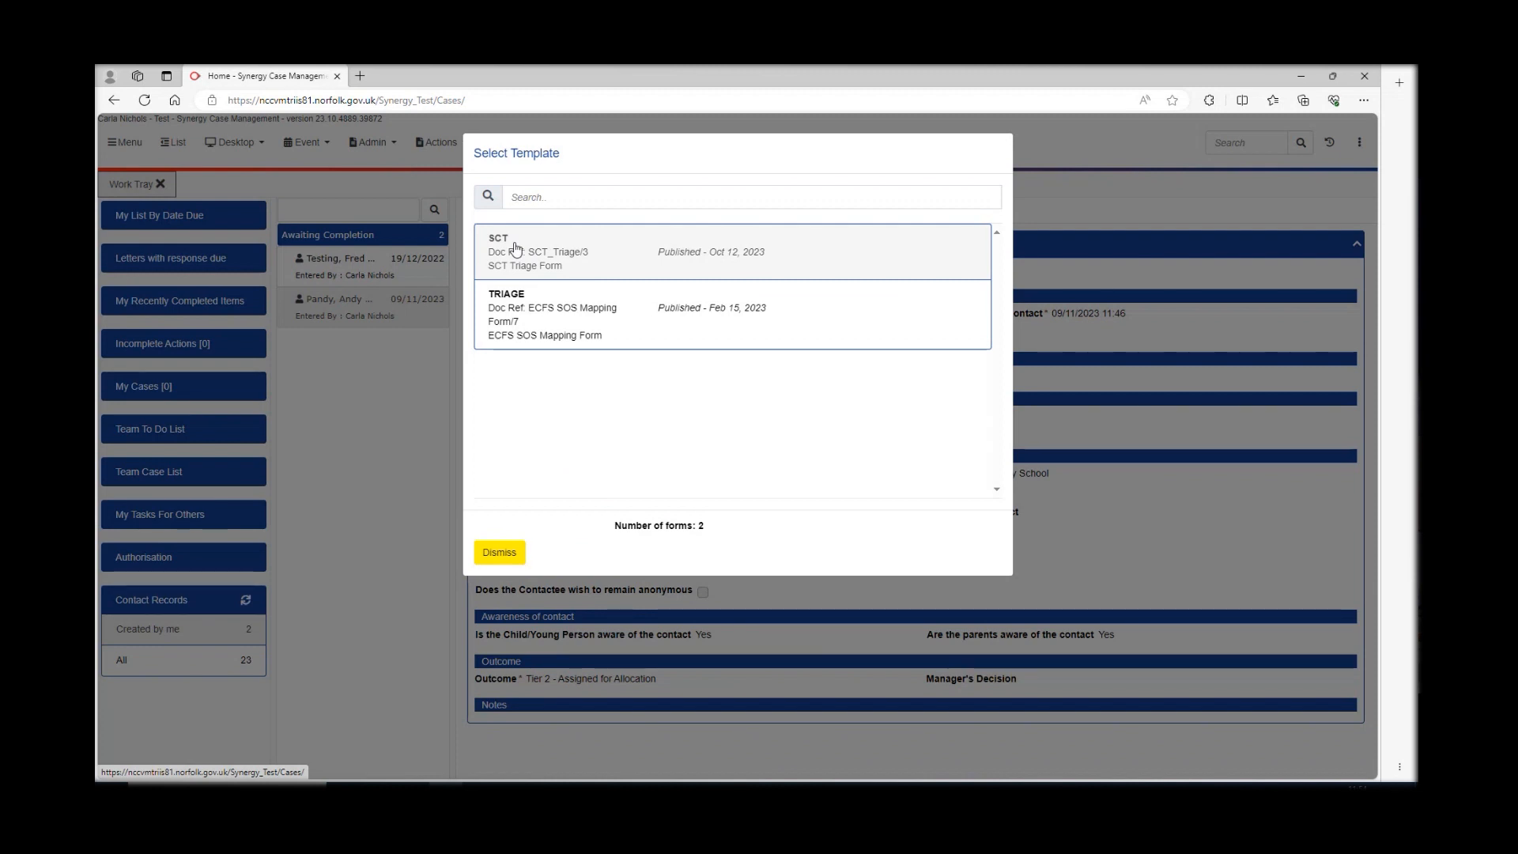
click(559, 256)
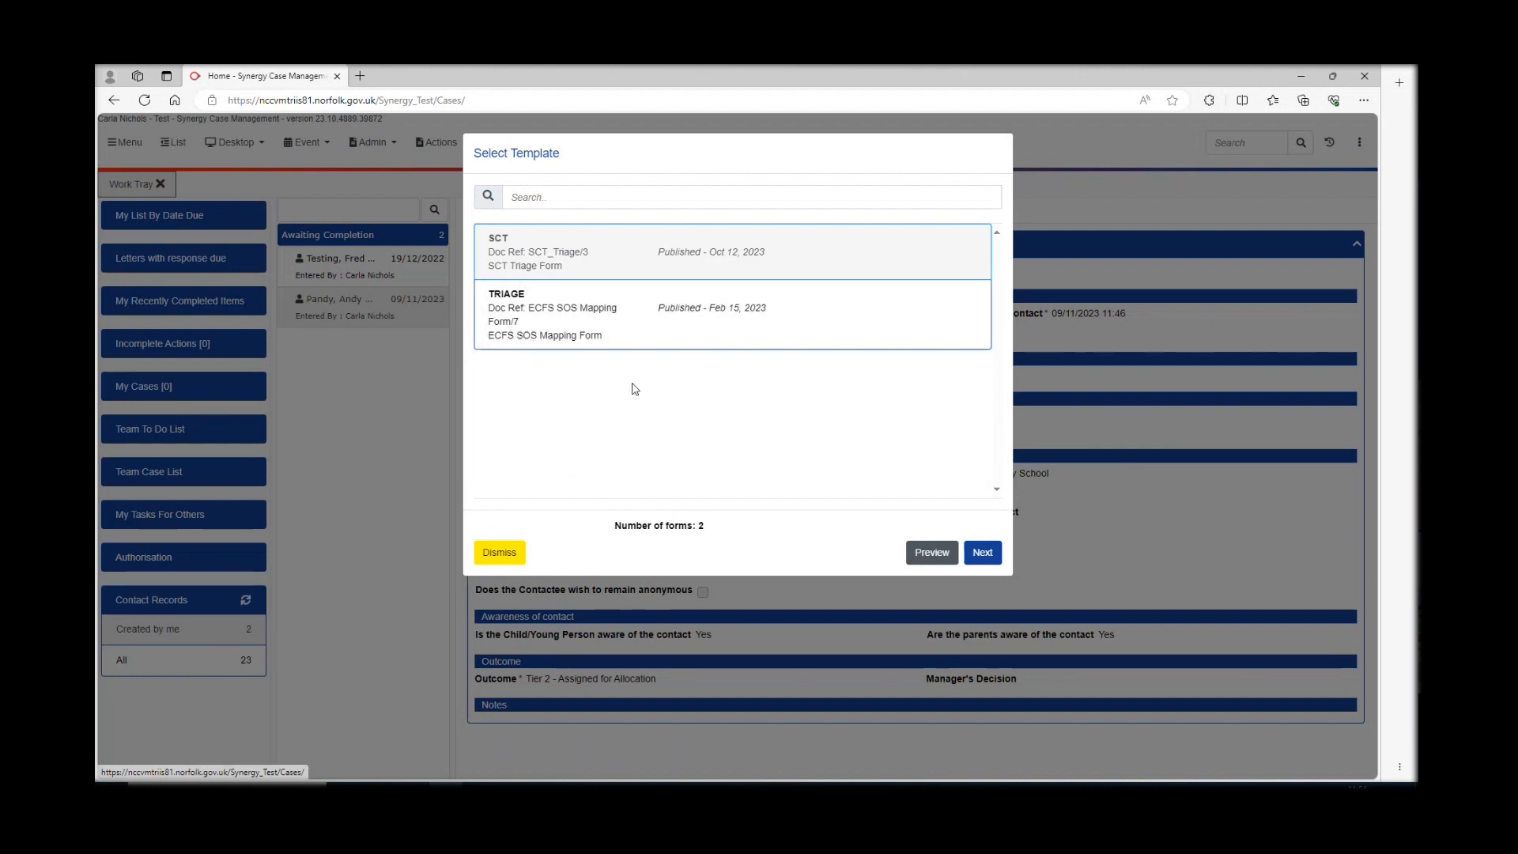
click(983, 553)
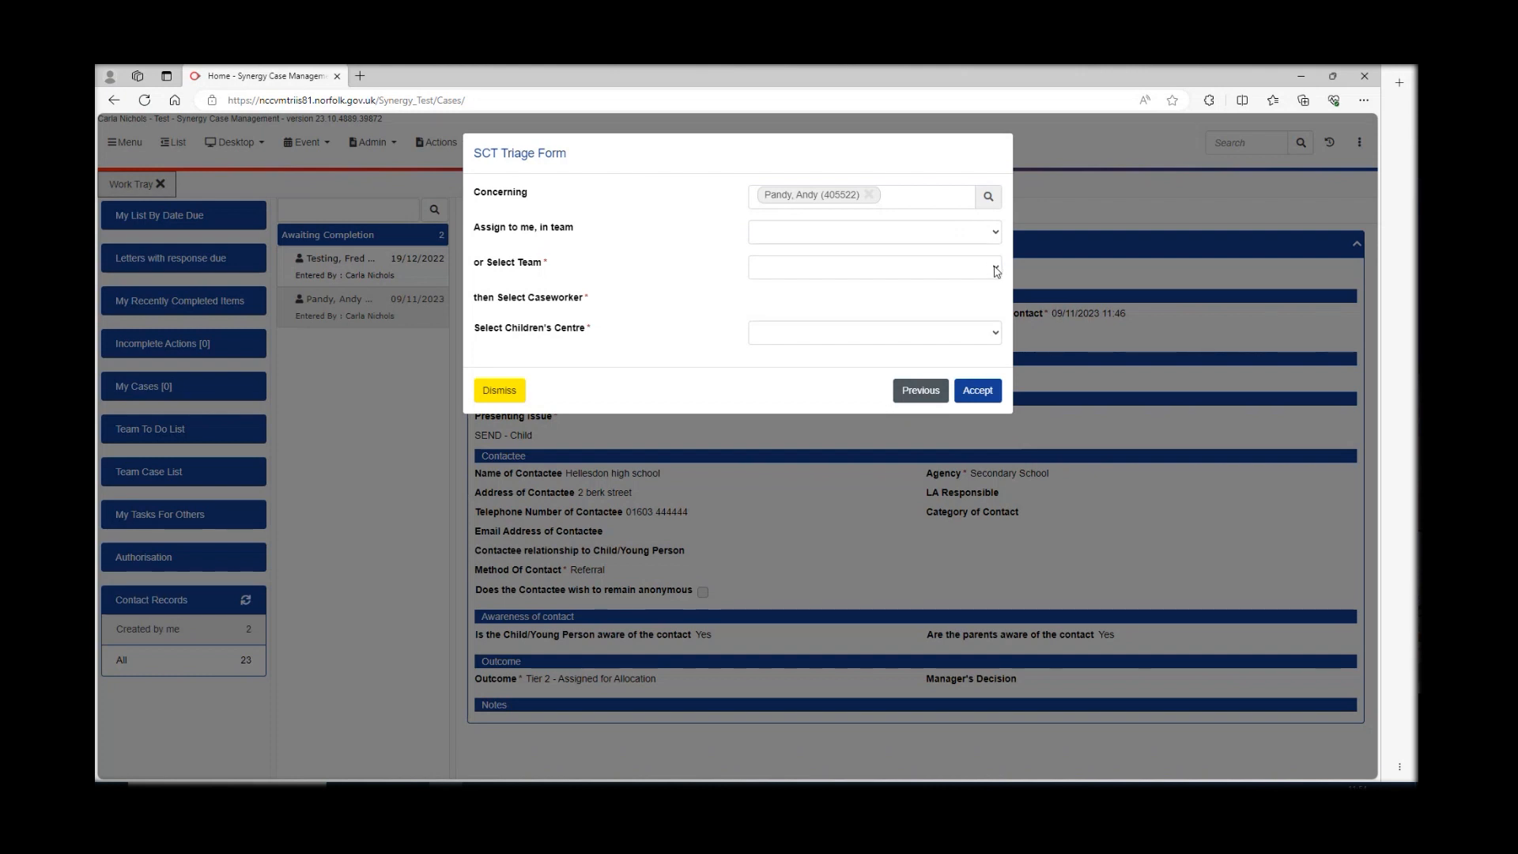
- Assign the triage form to myself in Super Admin, children's centre Early Years Achievement Service, and create it
click(994, 235)
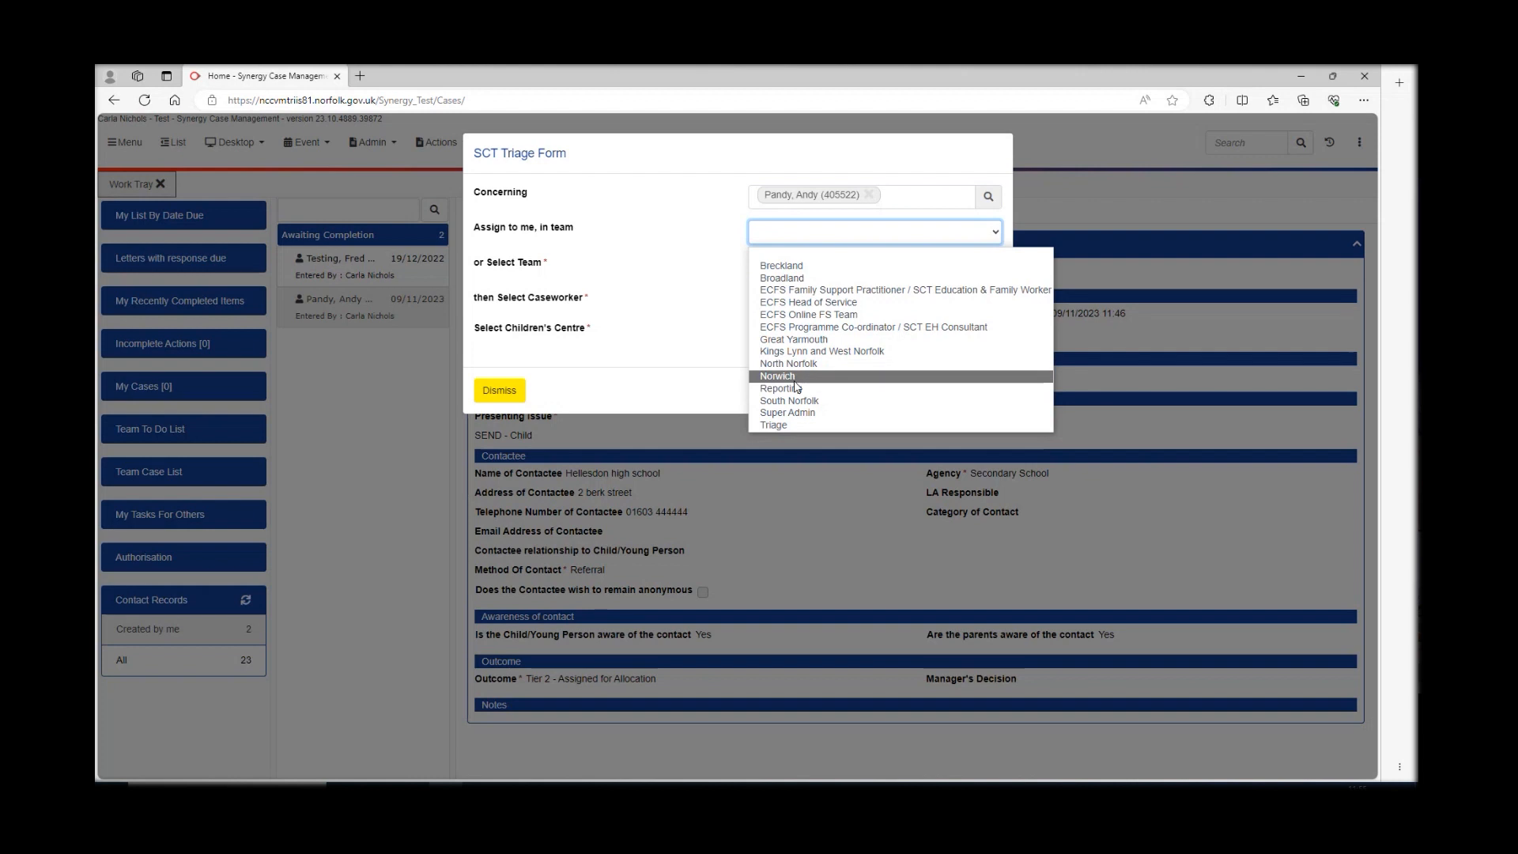
click(790, 413)
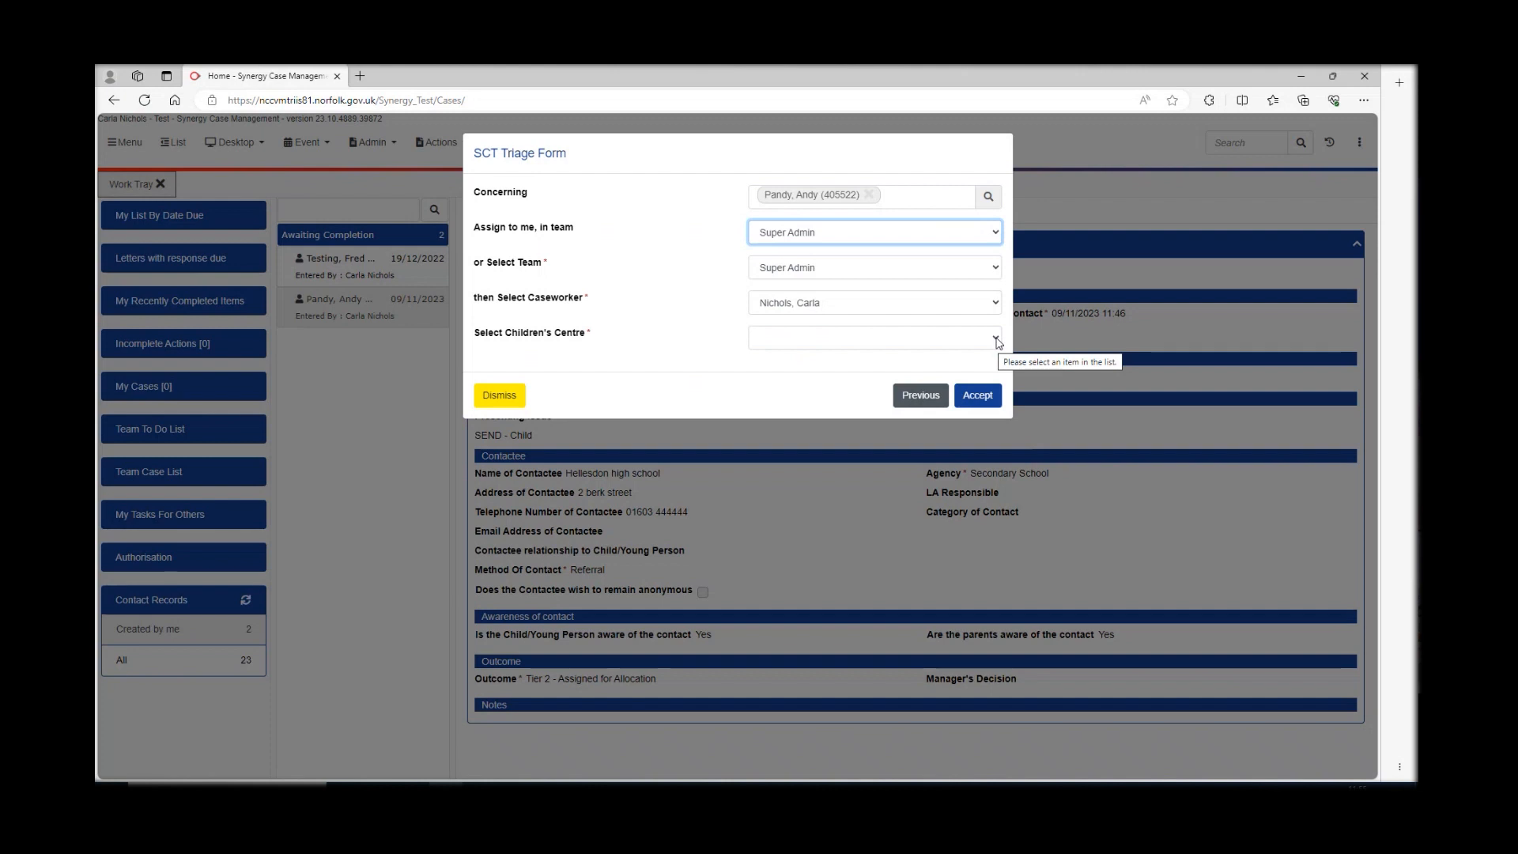
click(996, 342)
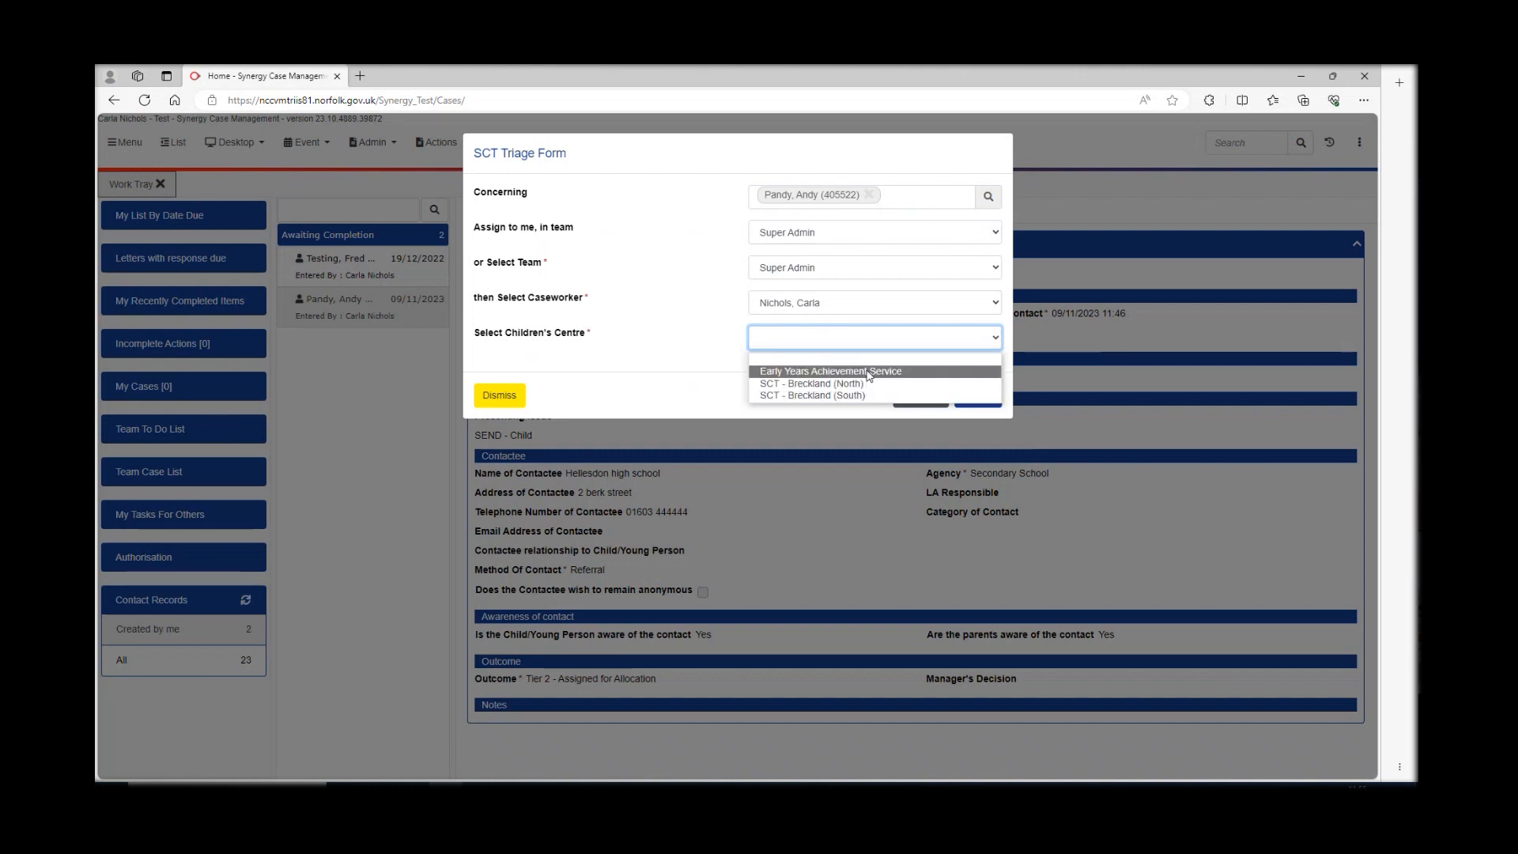
click(868, 373)
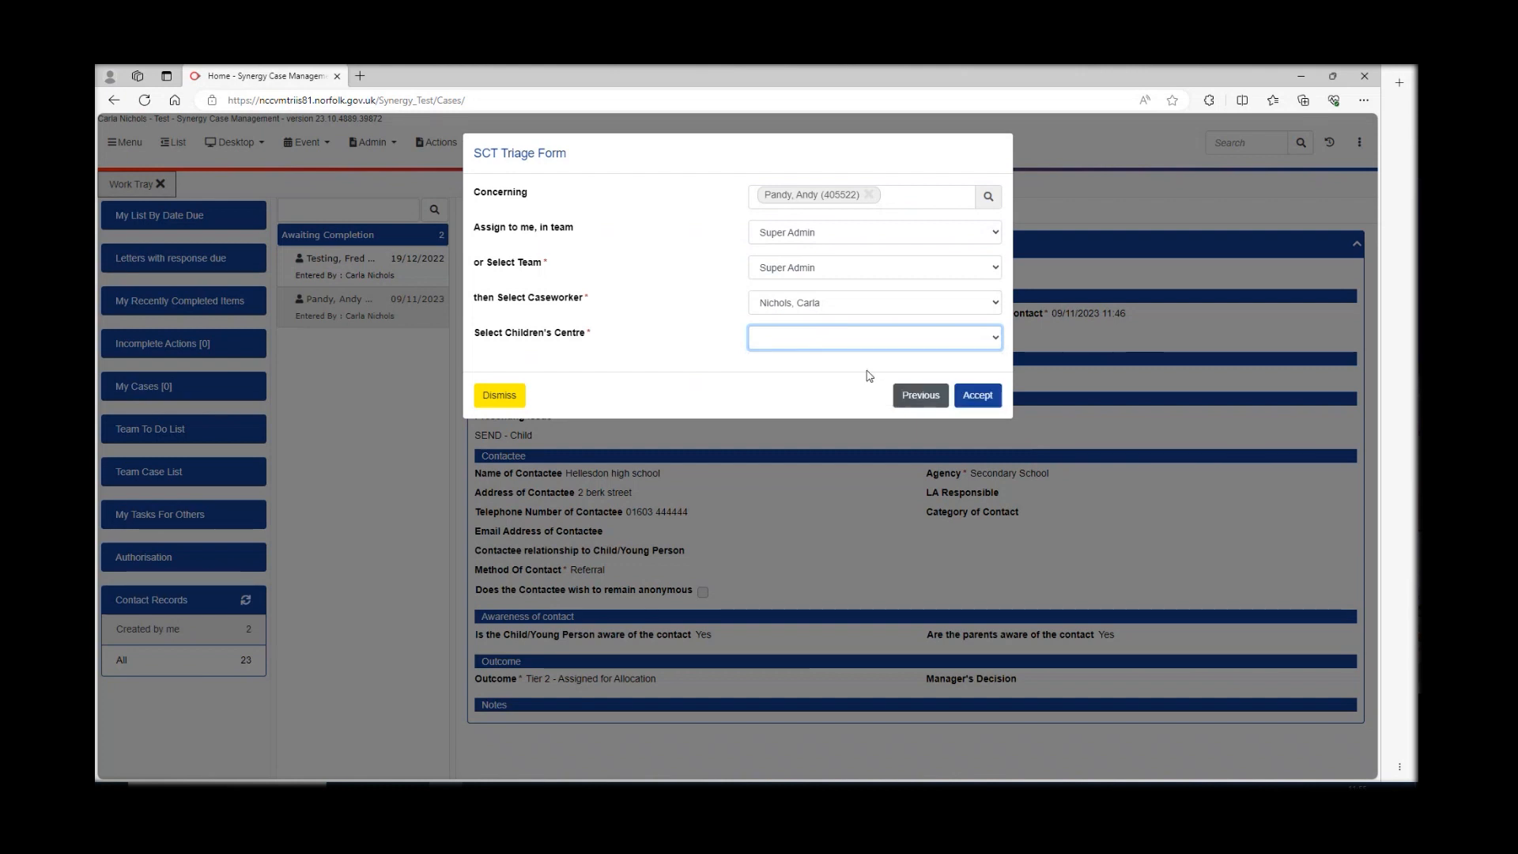
click(978, 397)
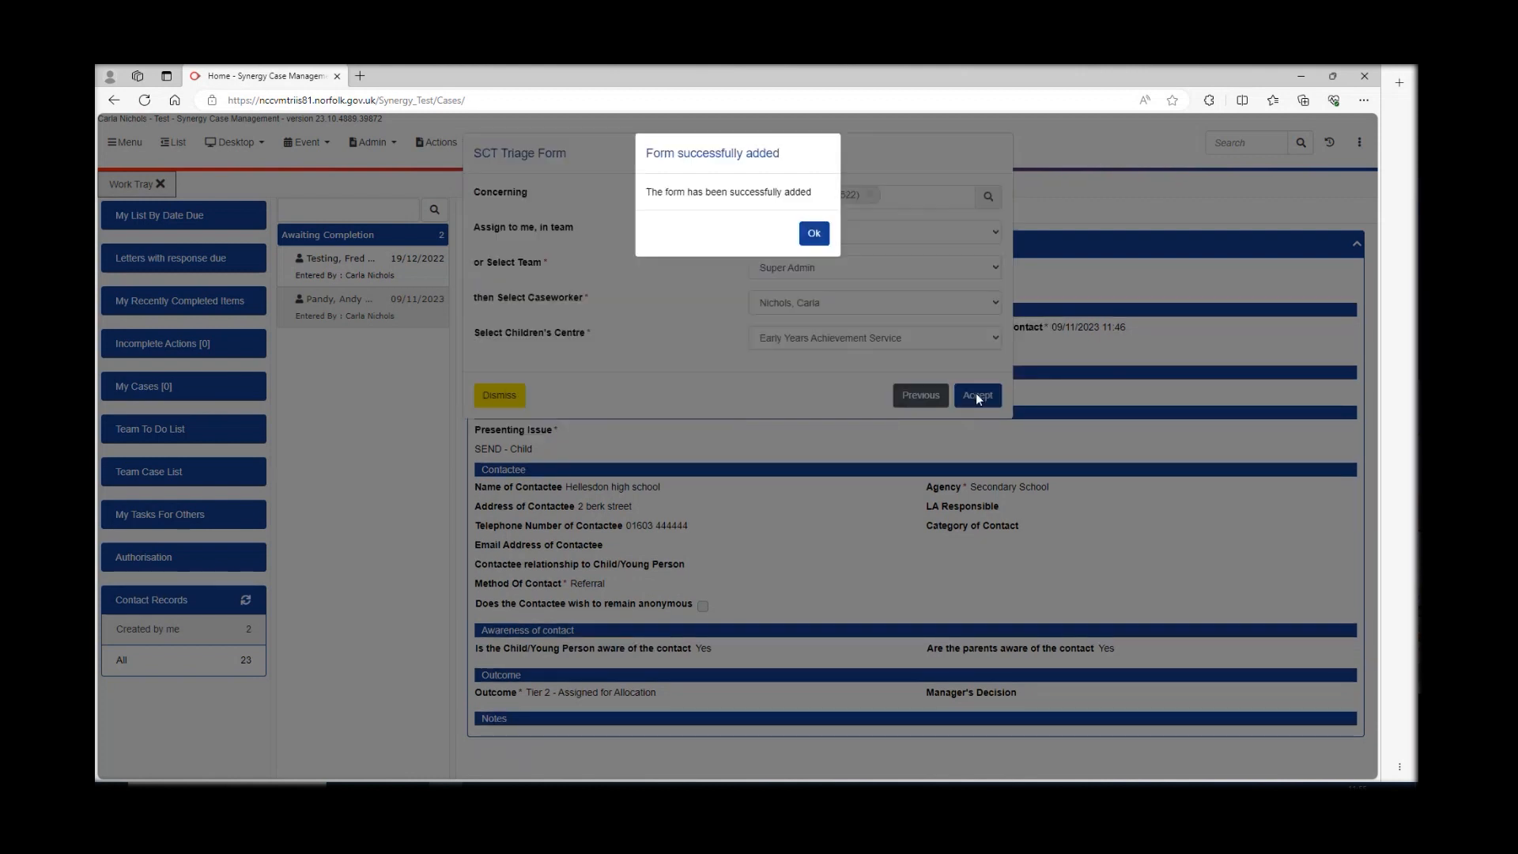
click(814, 235)
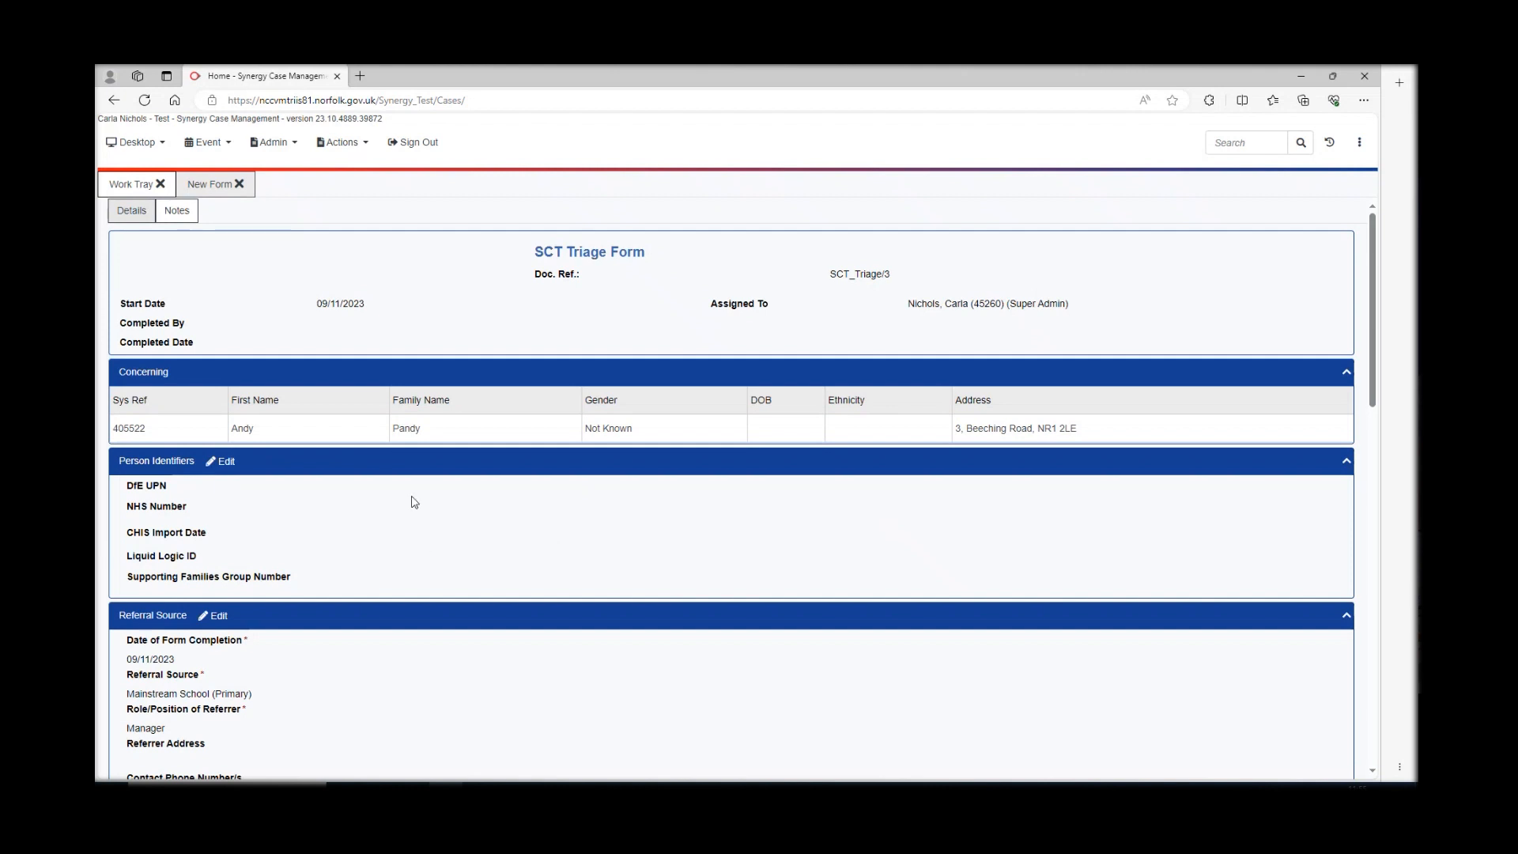
scroll(413, 502, down, 2)
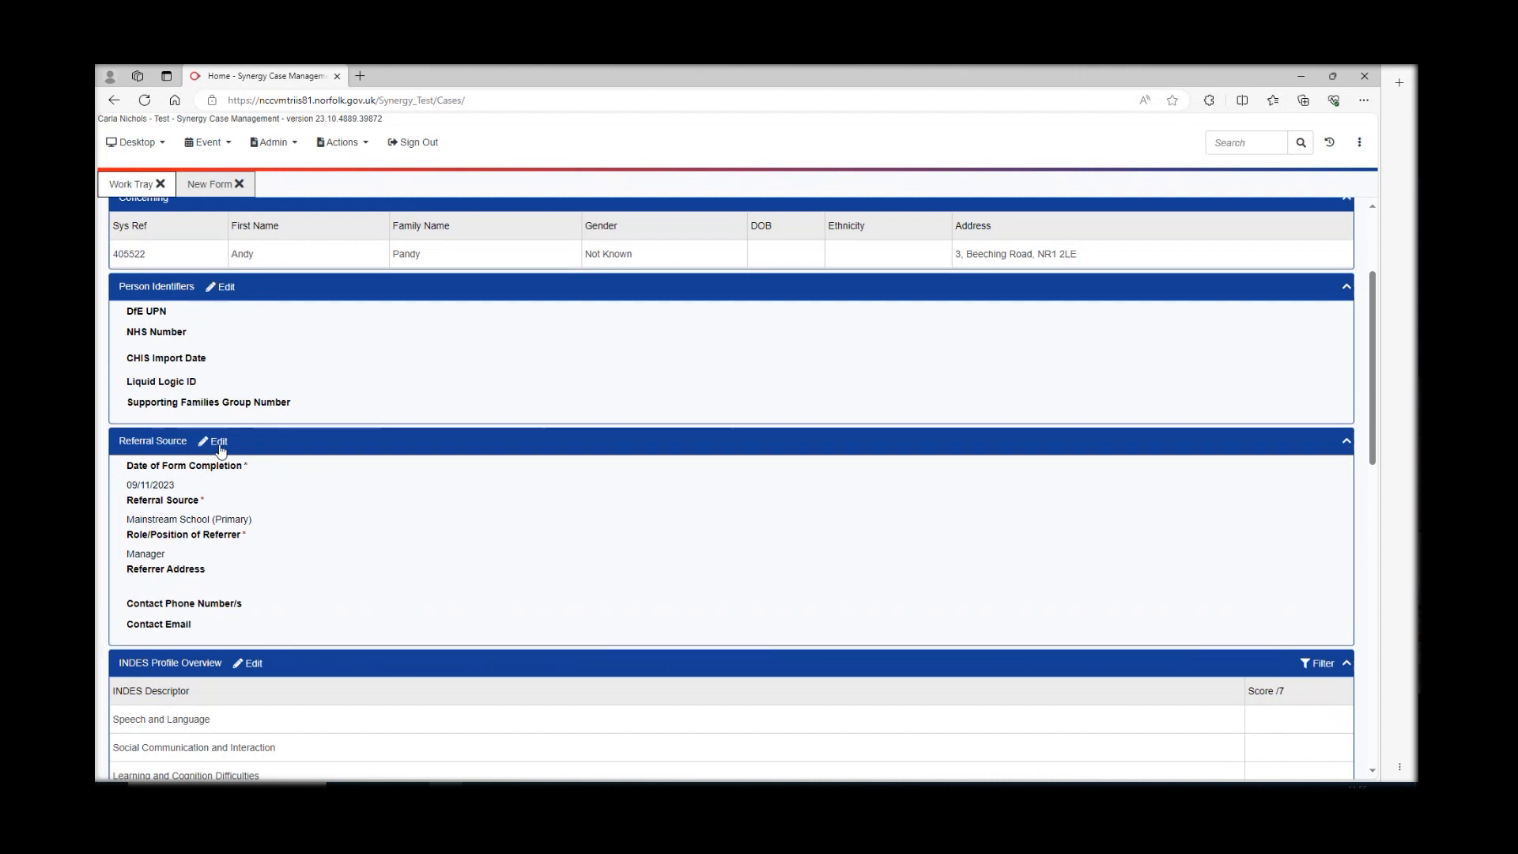
scroll(250, 633, down, 3)
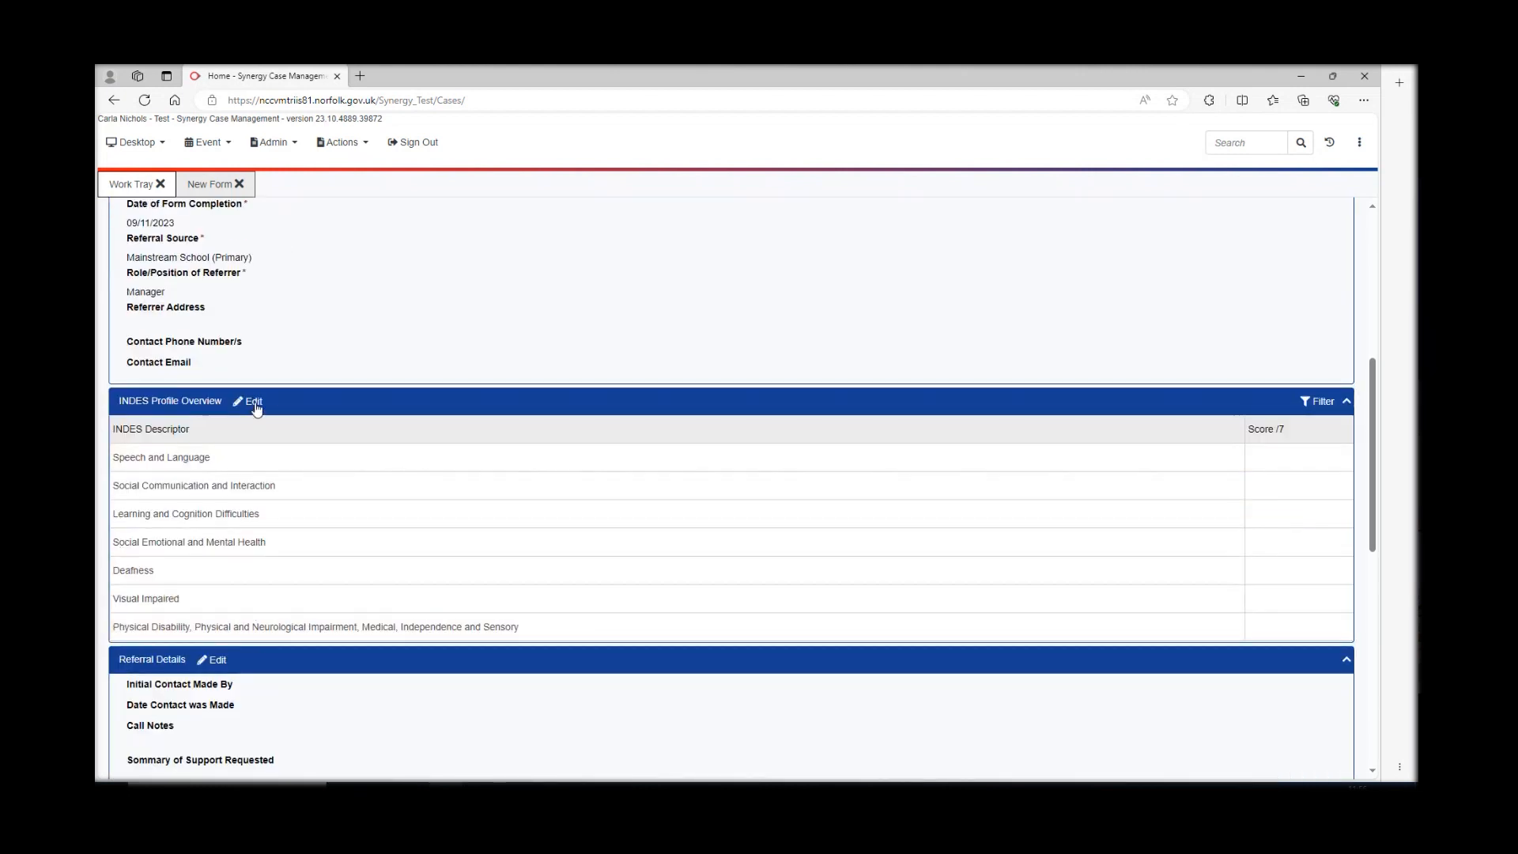
scroll(257, 406, up, 4)
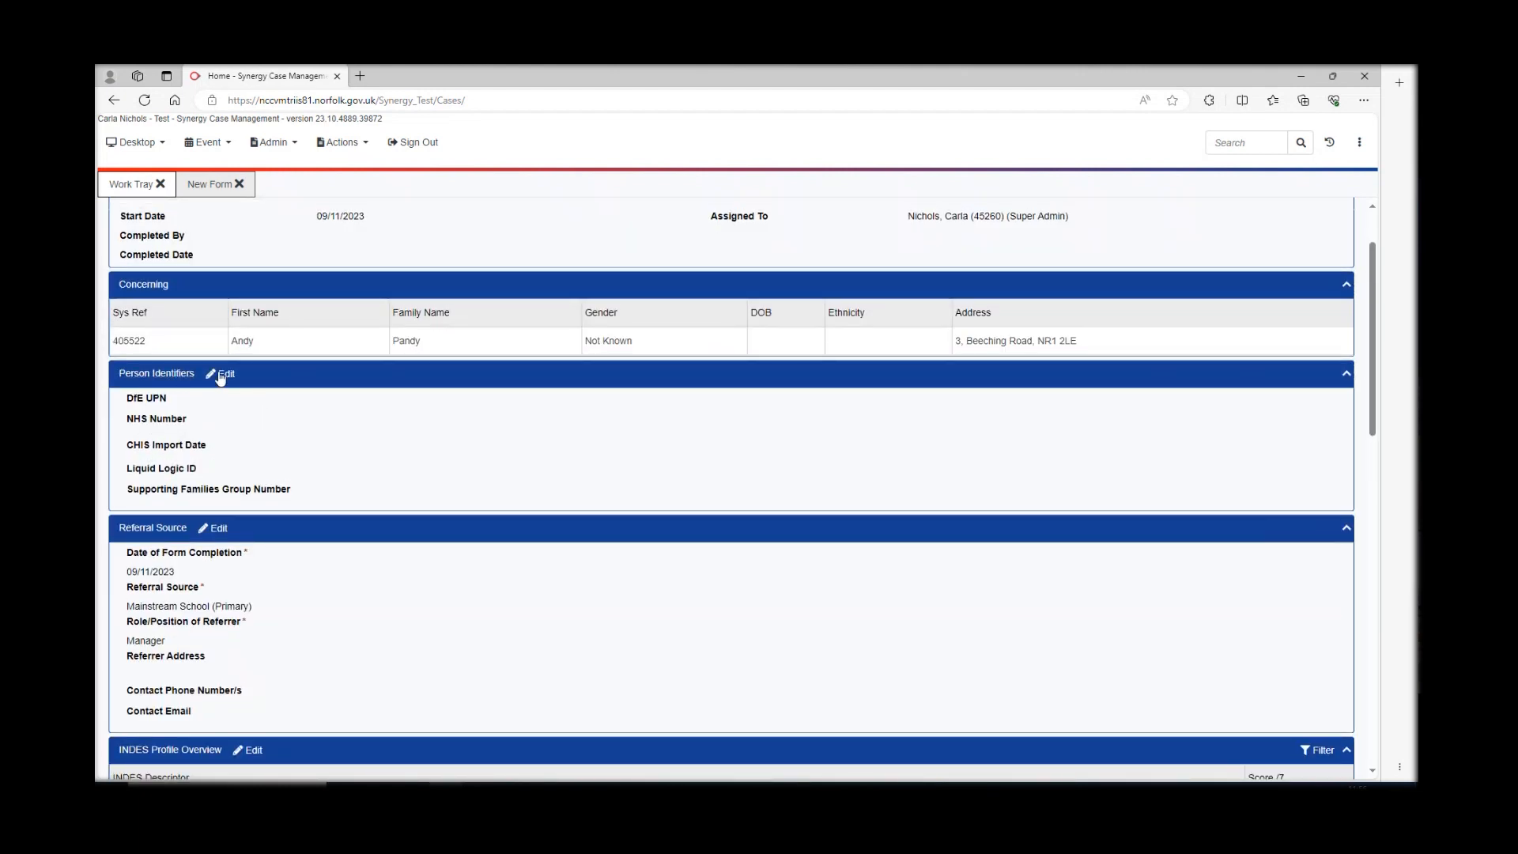
click(225, 375)
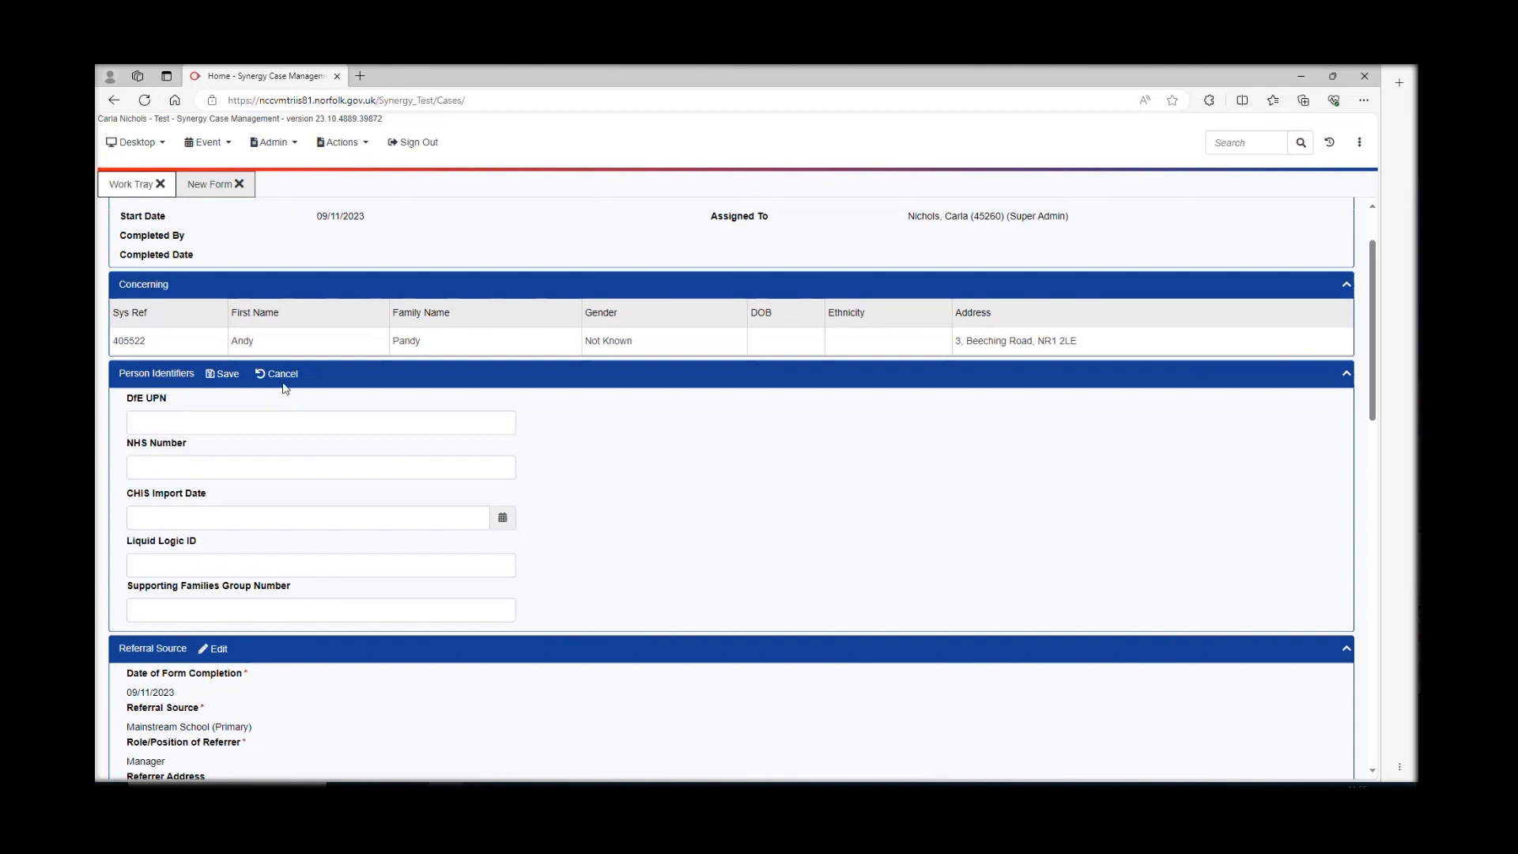
click(223, 374)
click(809, 237)
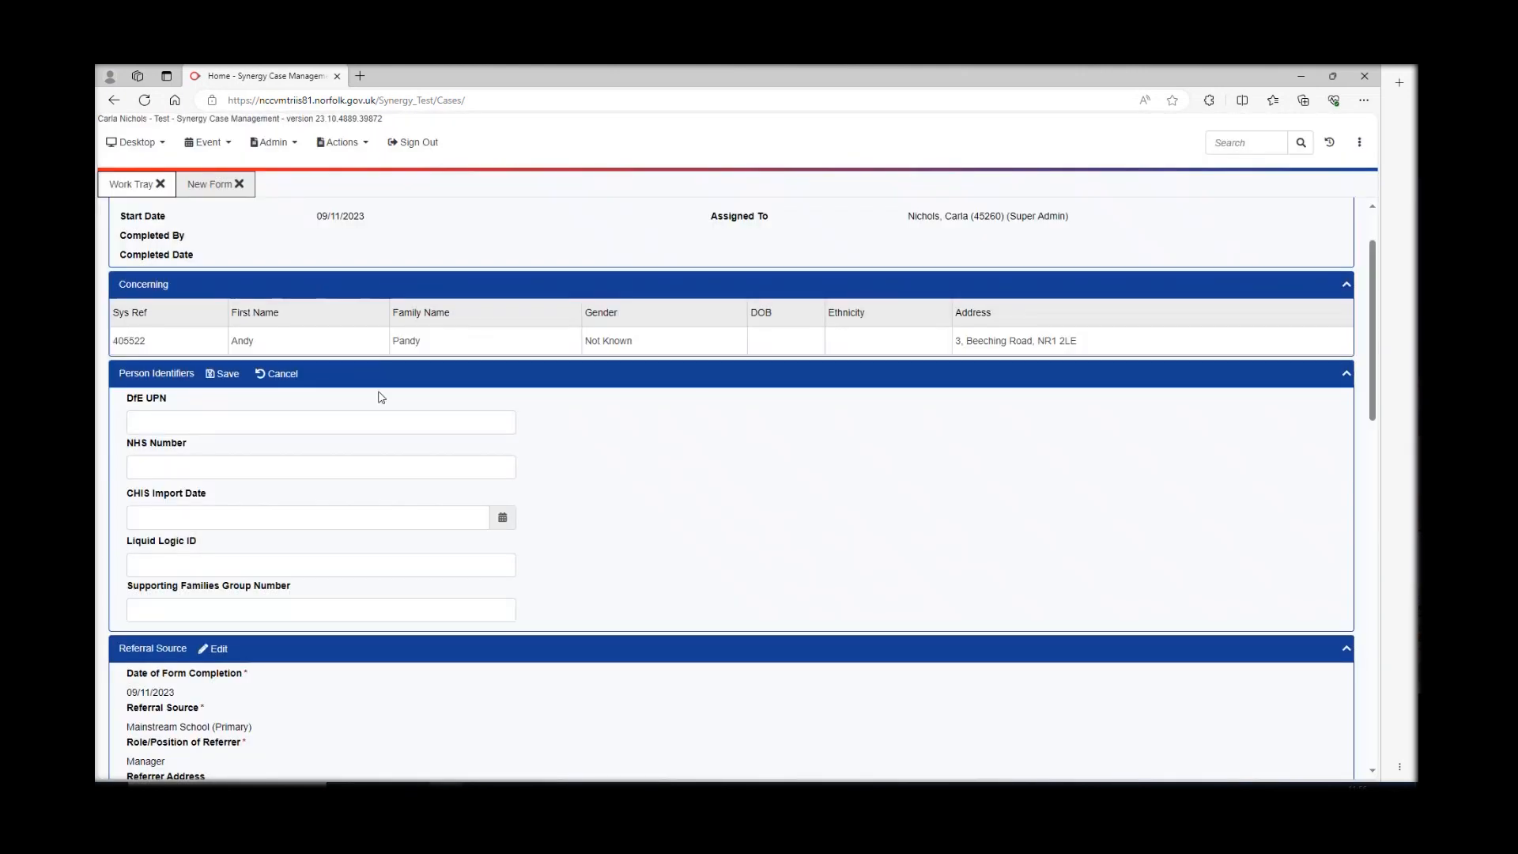
click(282, 374)
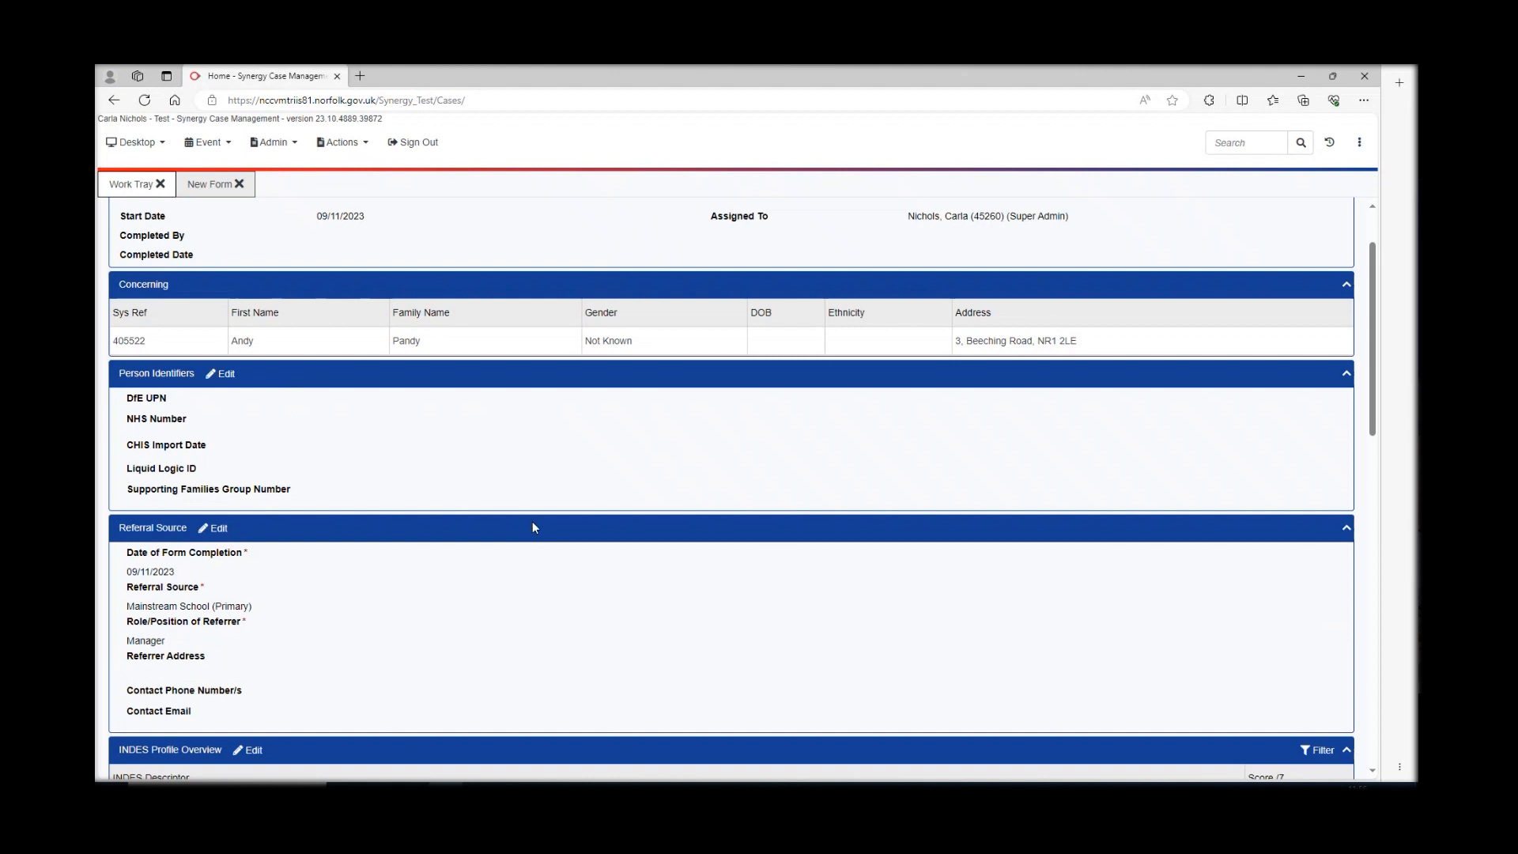
scroll(541, 520, down, 2)
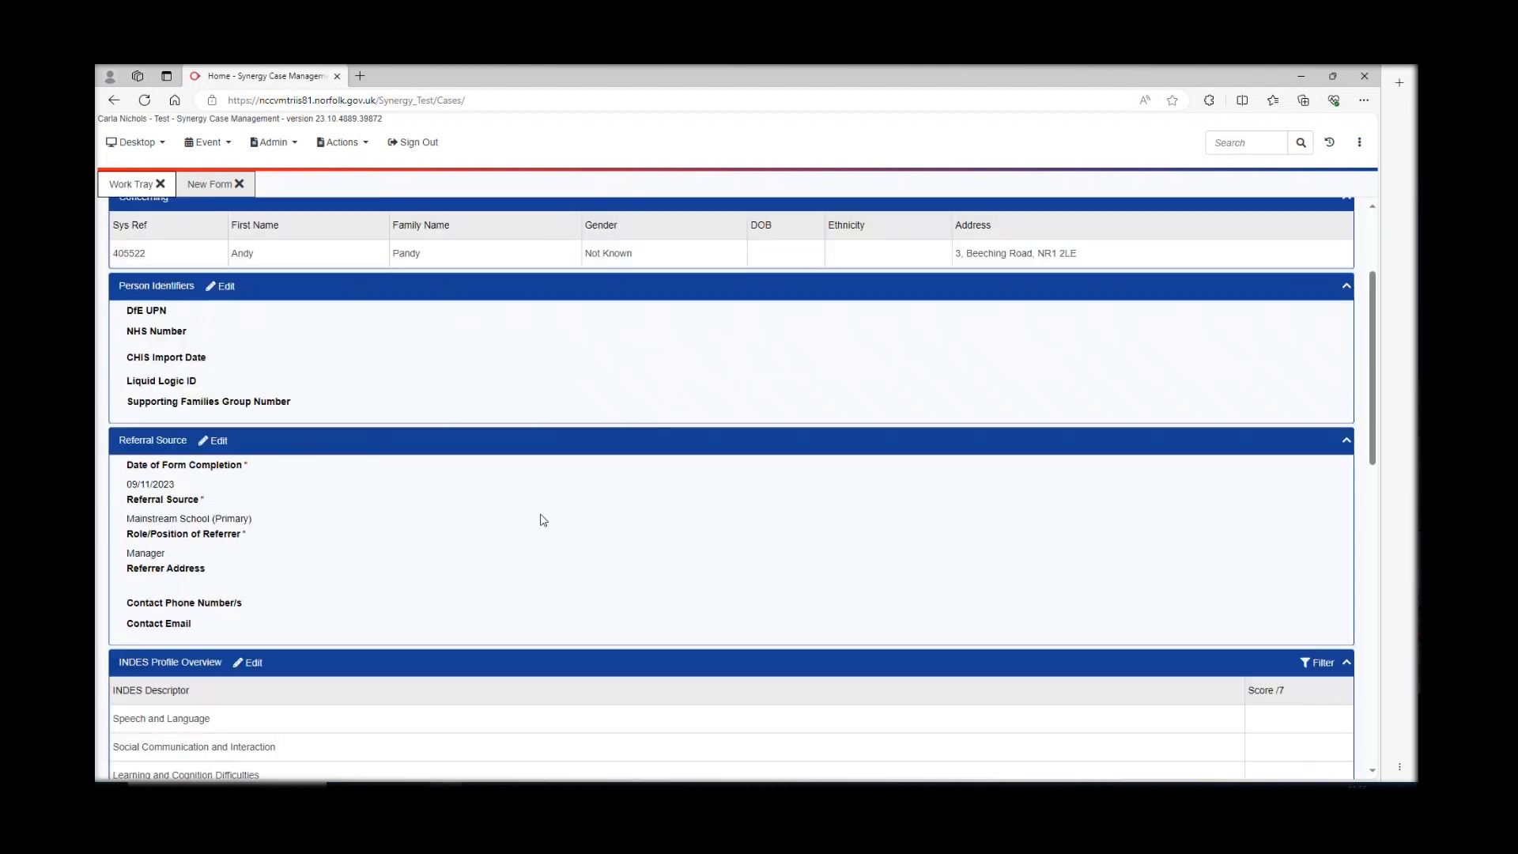
click(224, 358)
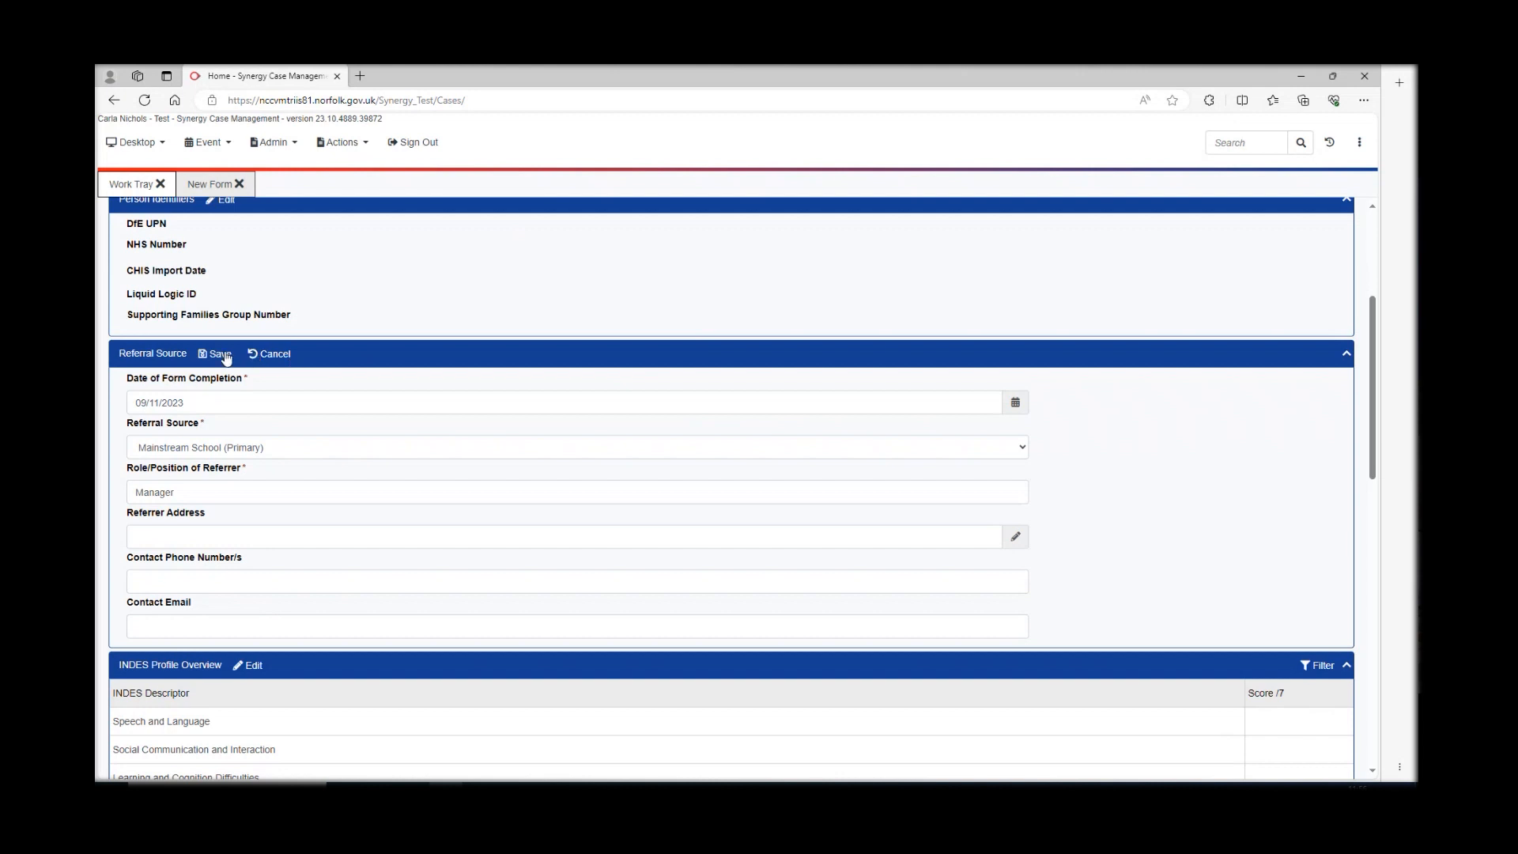
click(273, 360)
scroll(440, 532, down, 3)
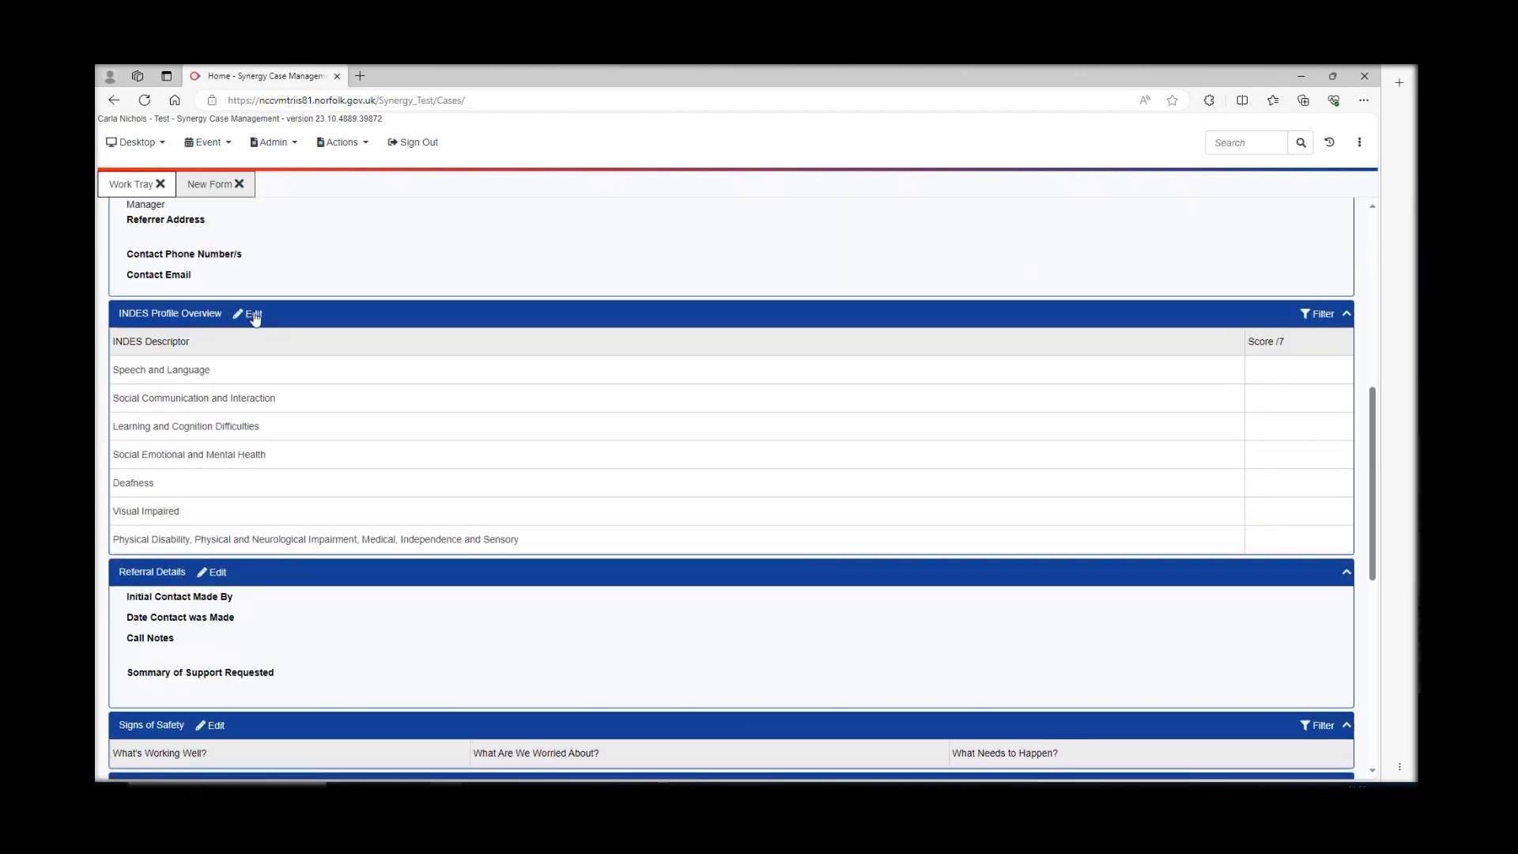
- Enter INDES scores 5, 3, 5, 4, 3, 3 from Social Communication through Physical Disability
click(252, 314)
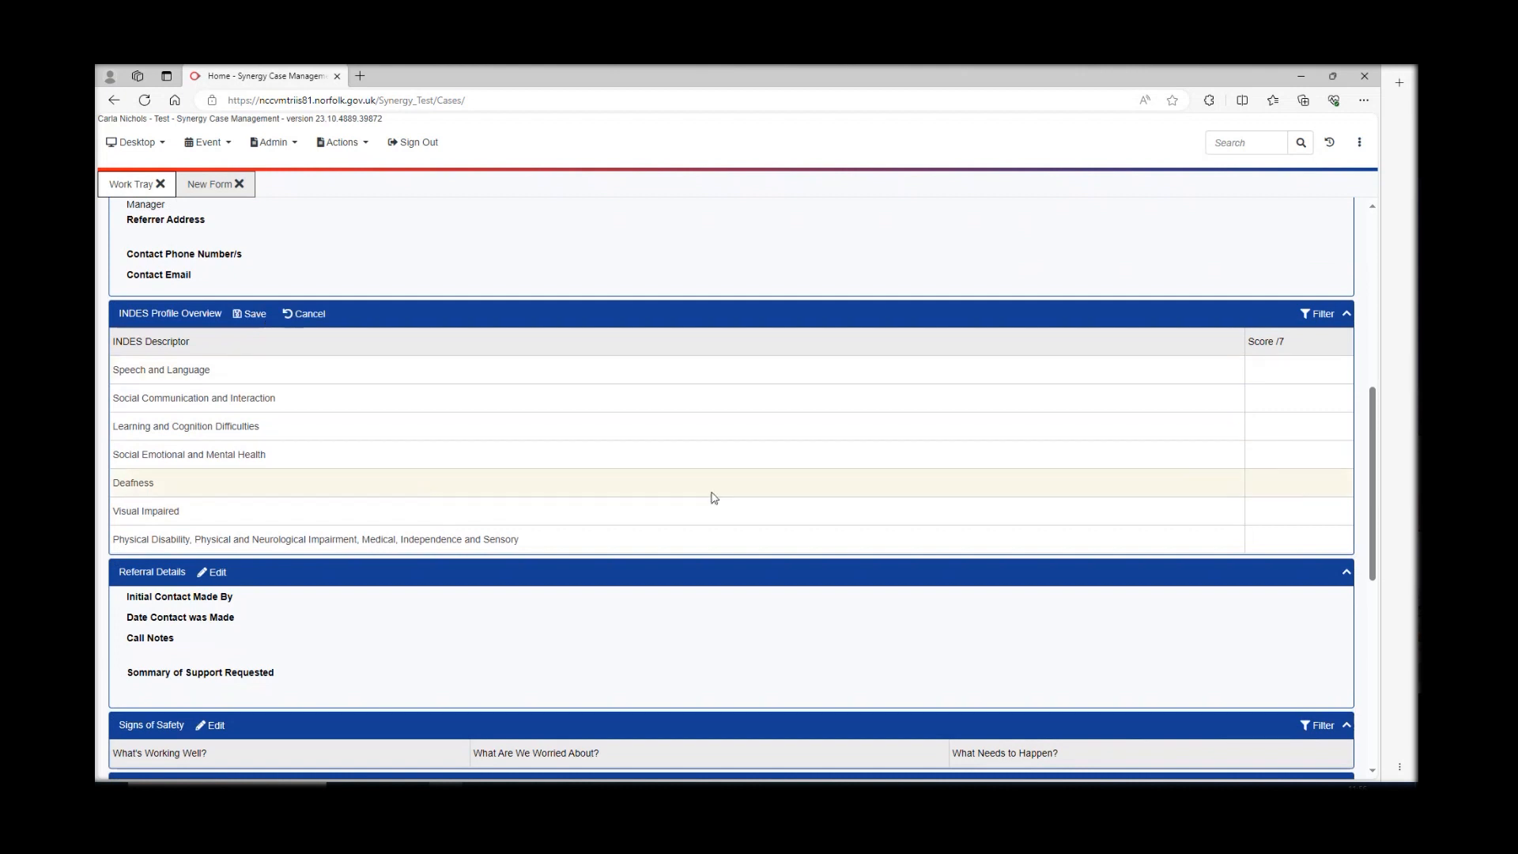
click(1269, 369)
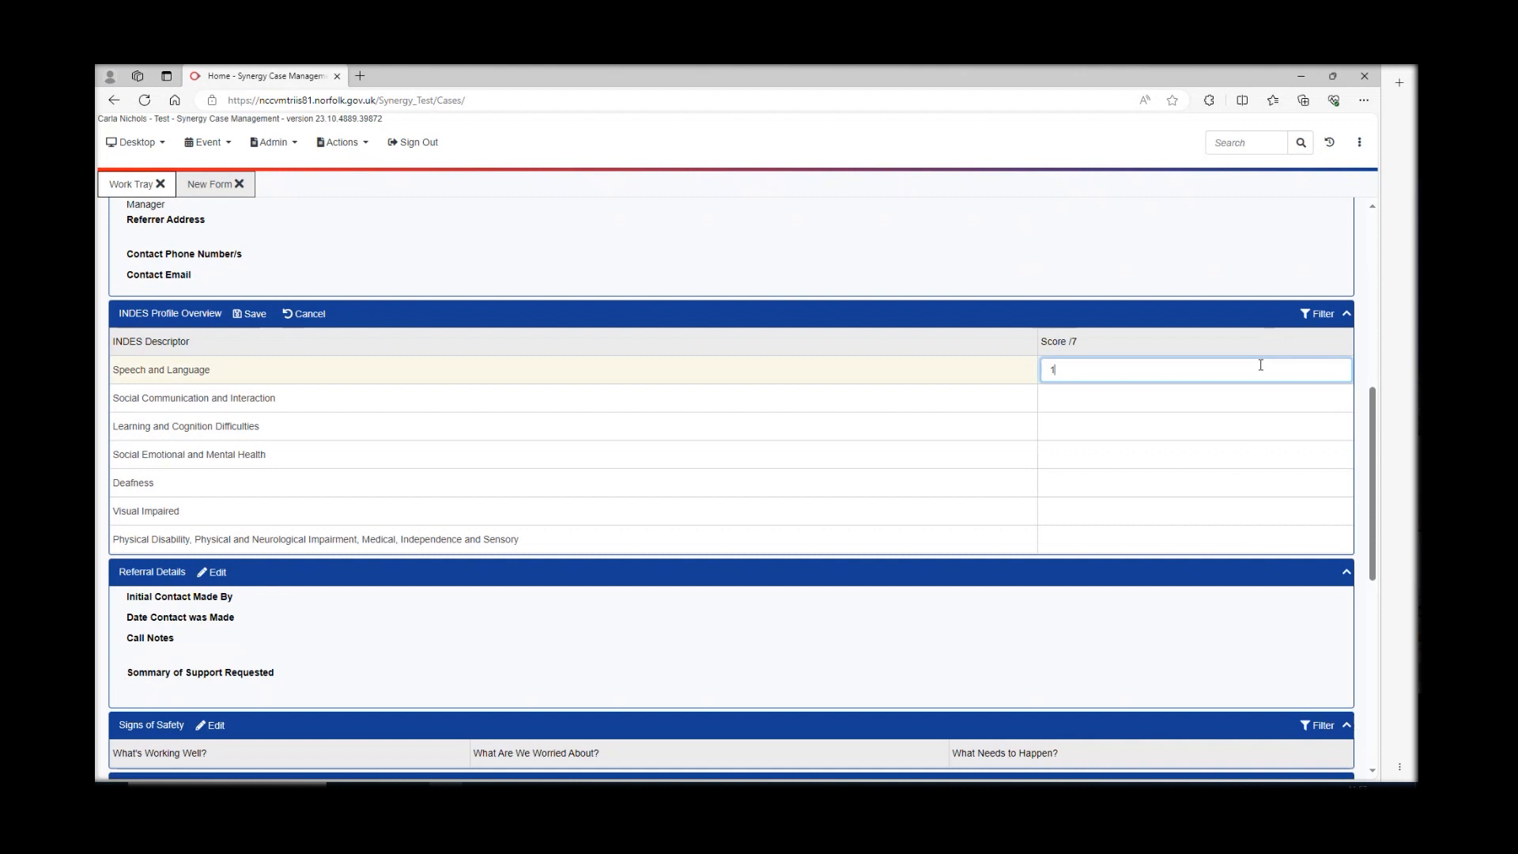
click(1118, 398)
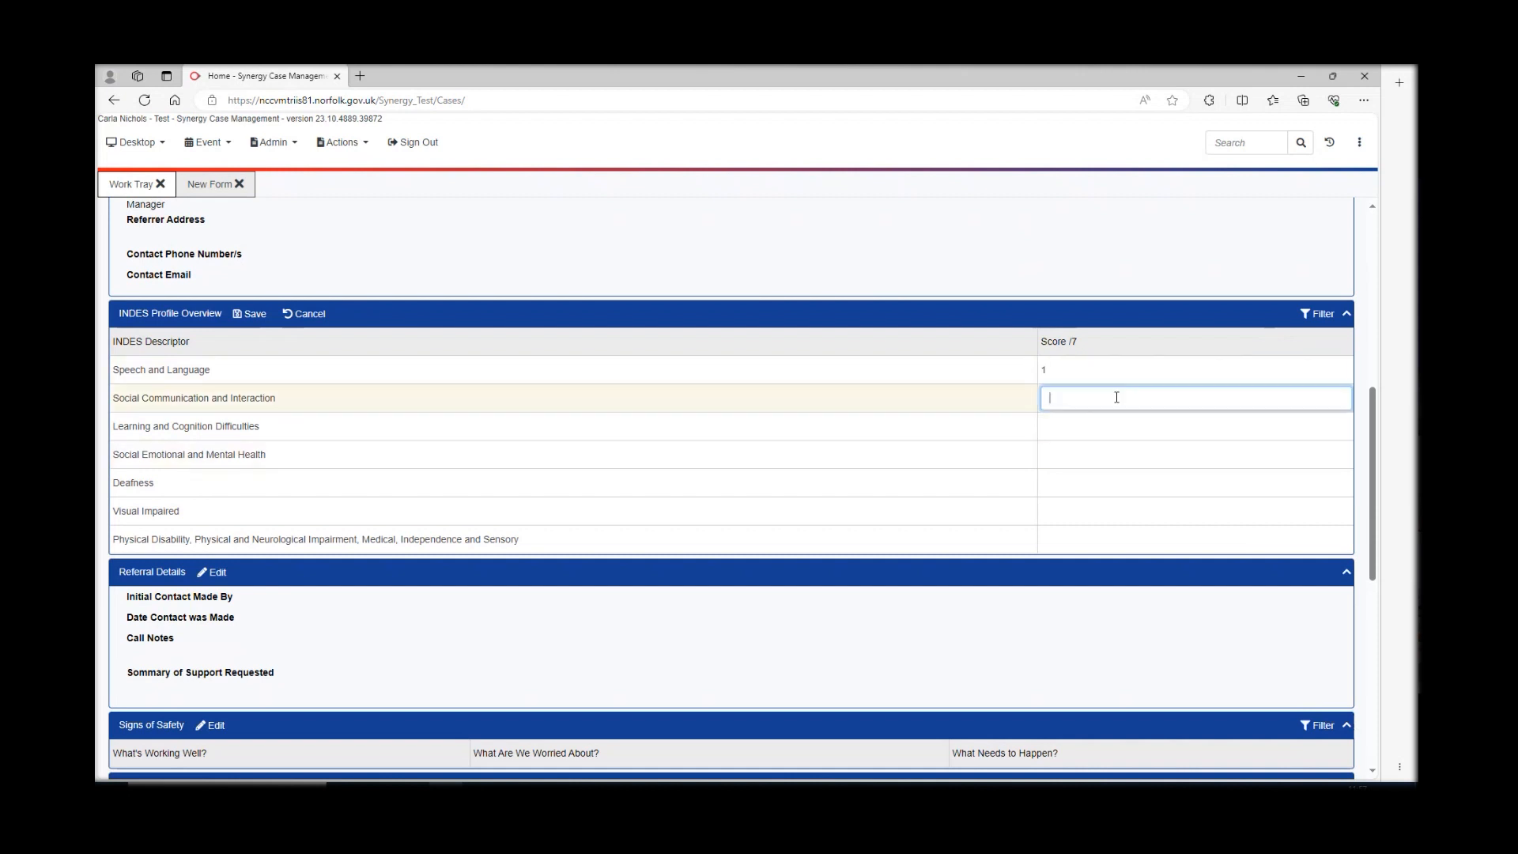
text(5)
click(1132, 427)
text(3)
click(1121, 453)
text(5)
click(1119, 481)
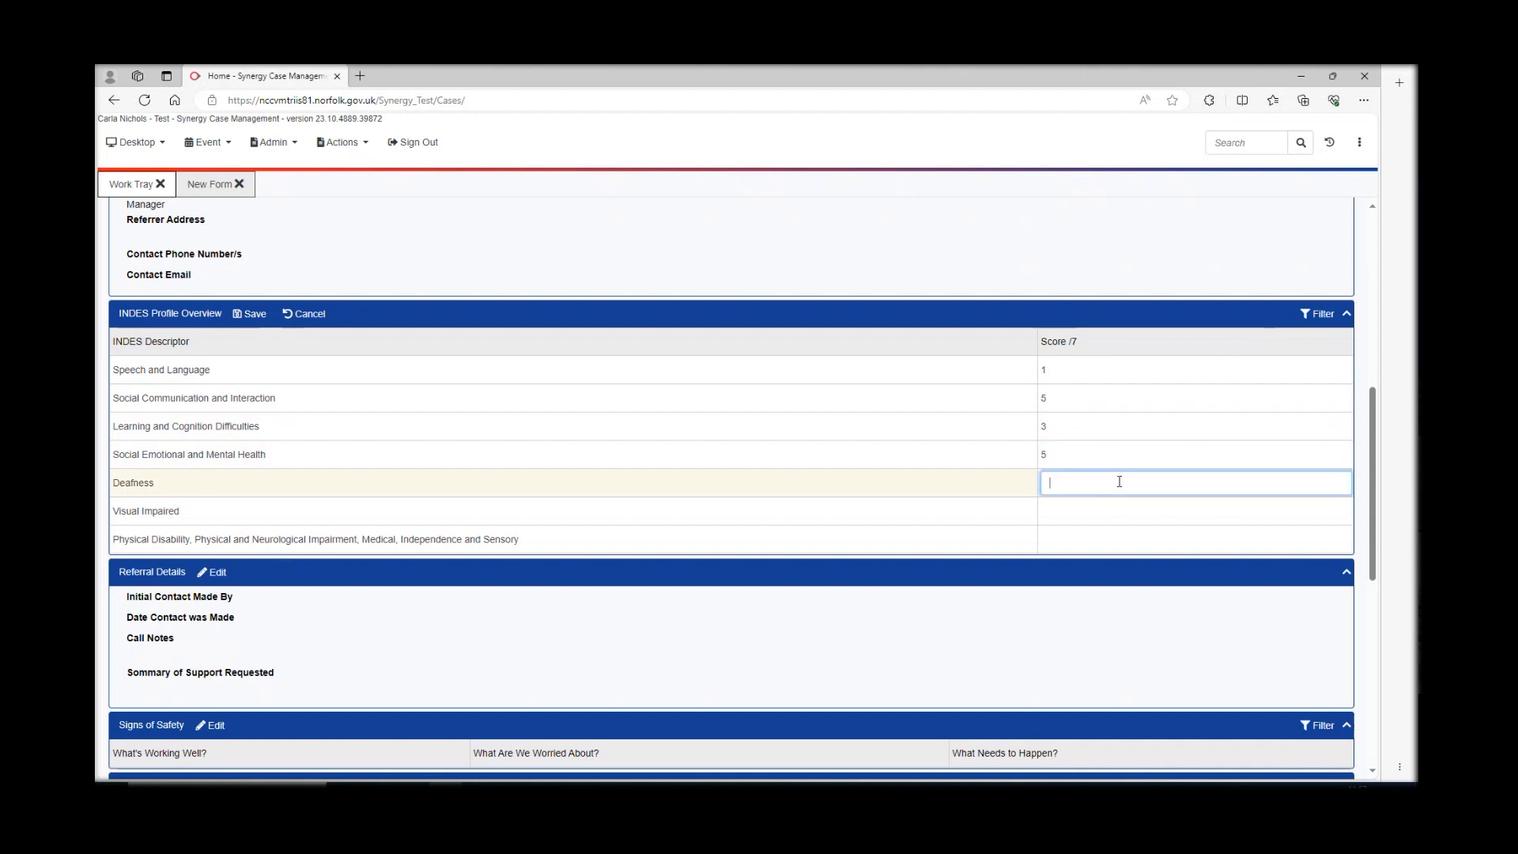
text(4)
click(1109, 513)
text(3)
click(1089, 543)
text(3)
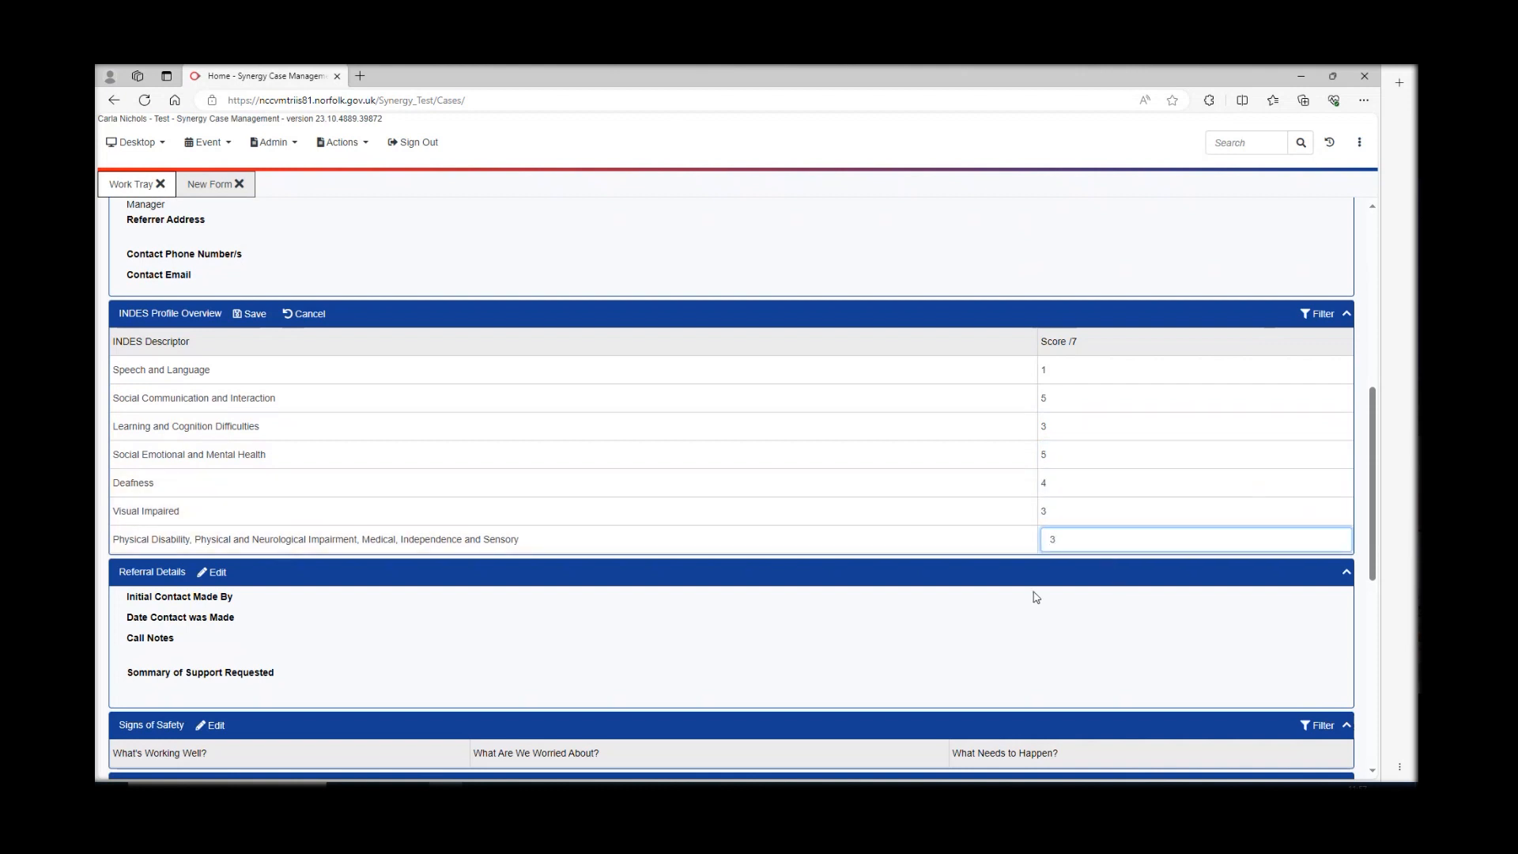
- Save the INDES profile scores and dismiss the saved confirmation
click(246, 313)
click(814, 233)
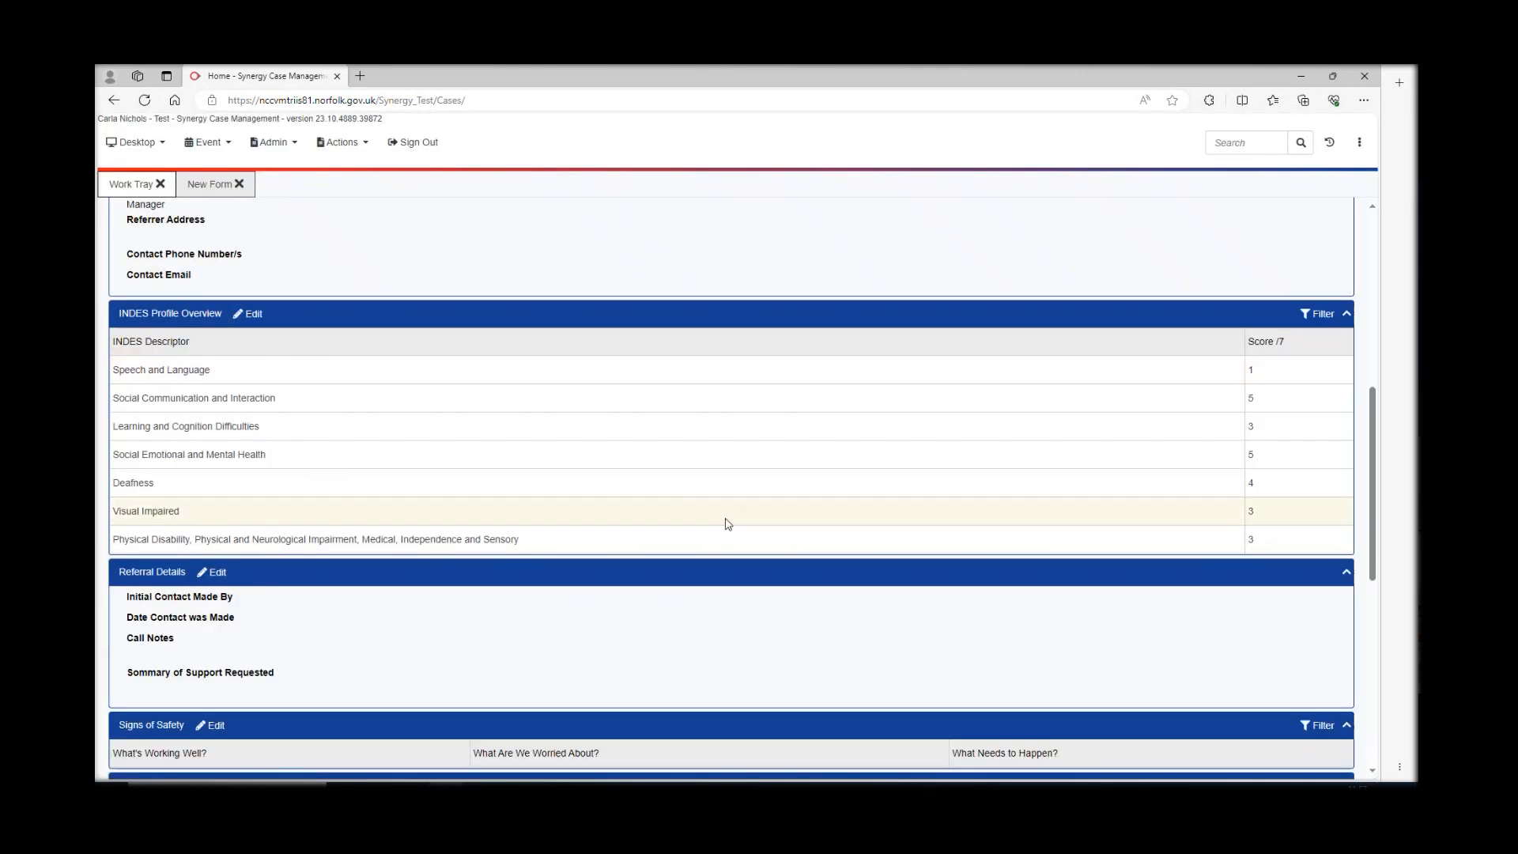
scroll(717, 526, down, 2)
scroll(717, 528, down, 1)
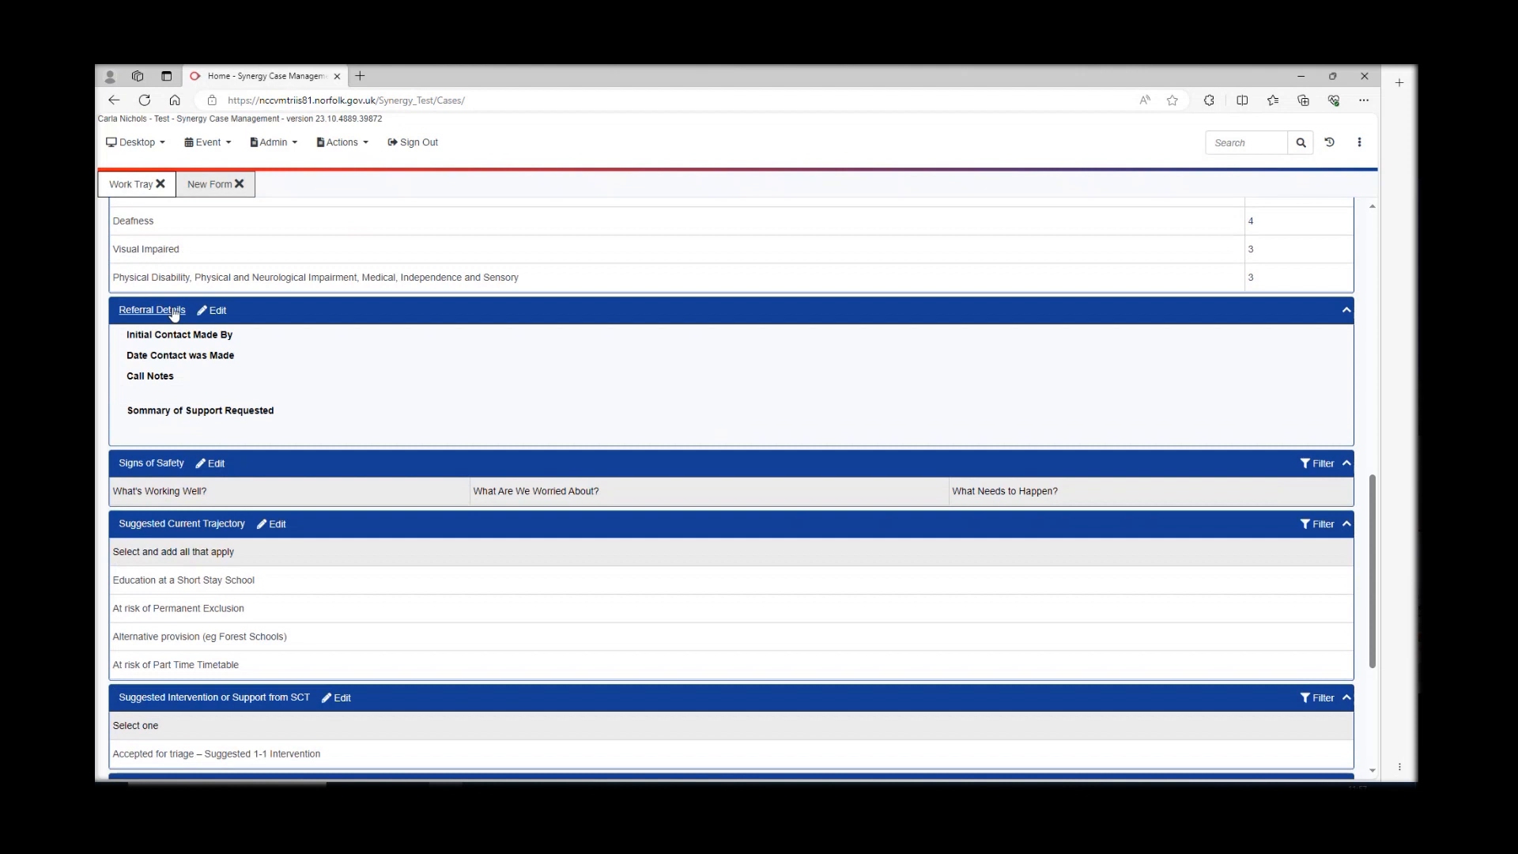
- Add a new Signs of Safety row with 'I love cats' under What's Working Well?
click(215, 311)
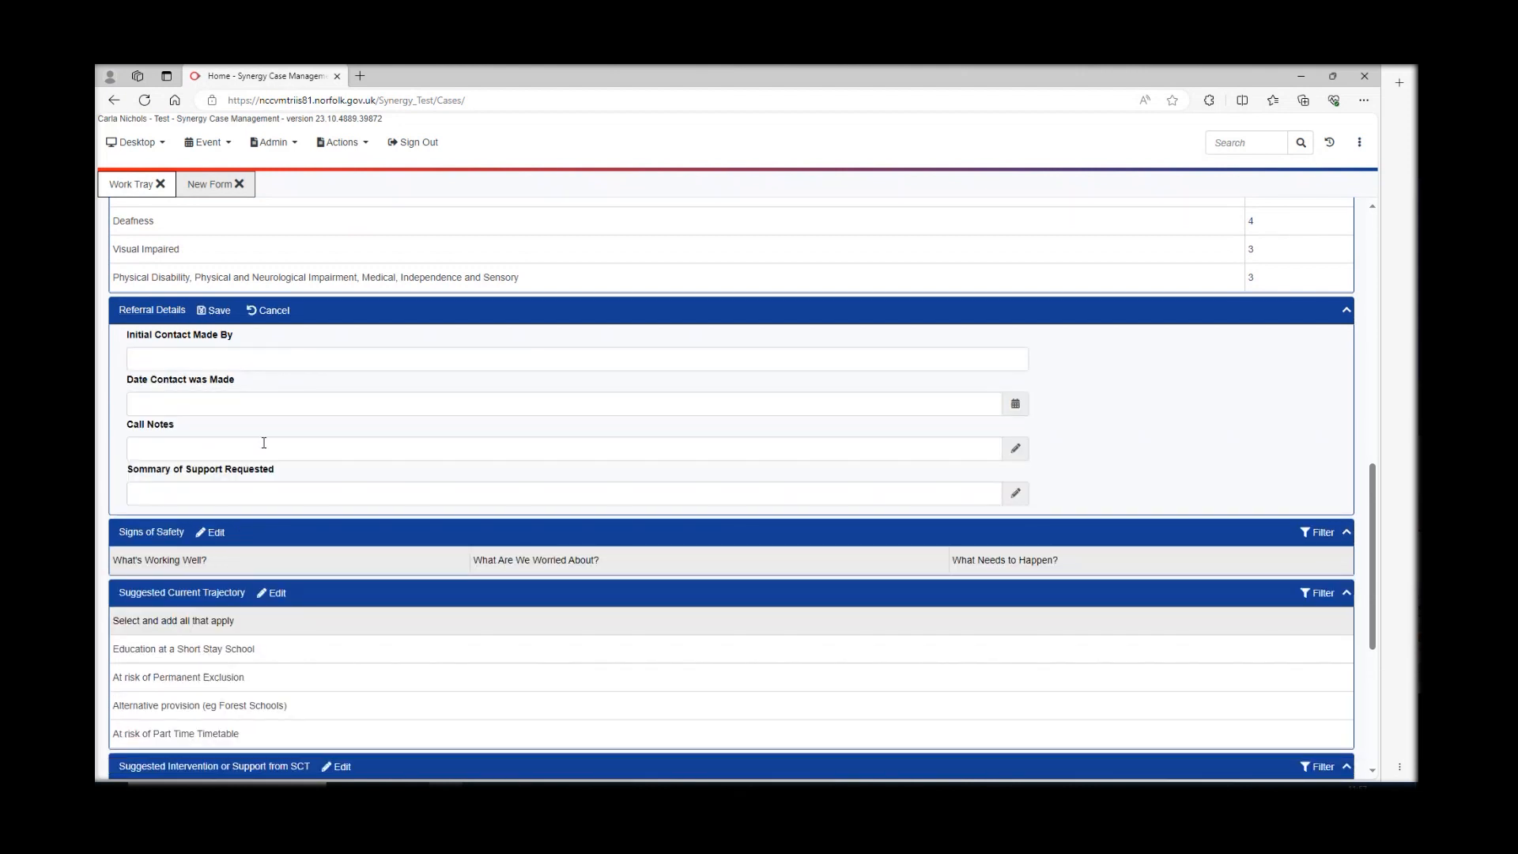
click(274, 311)
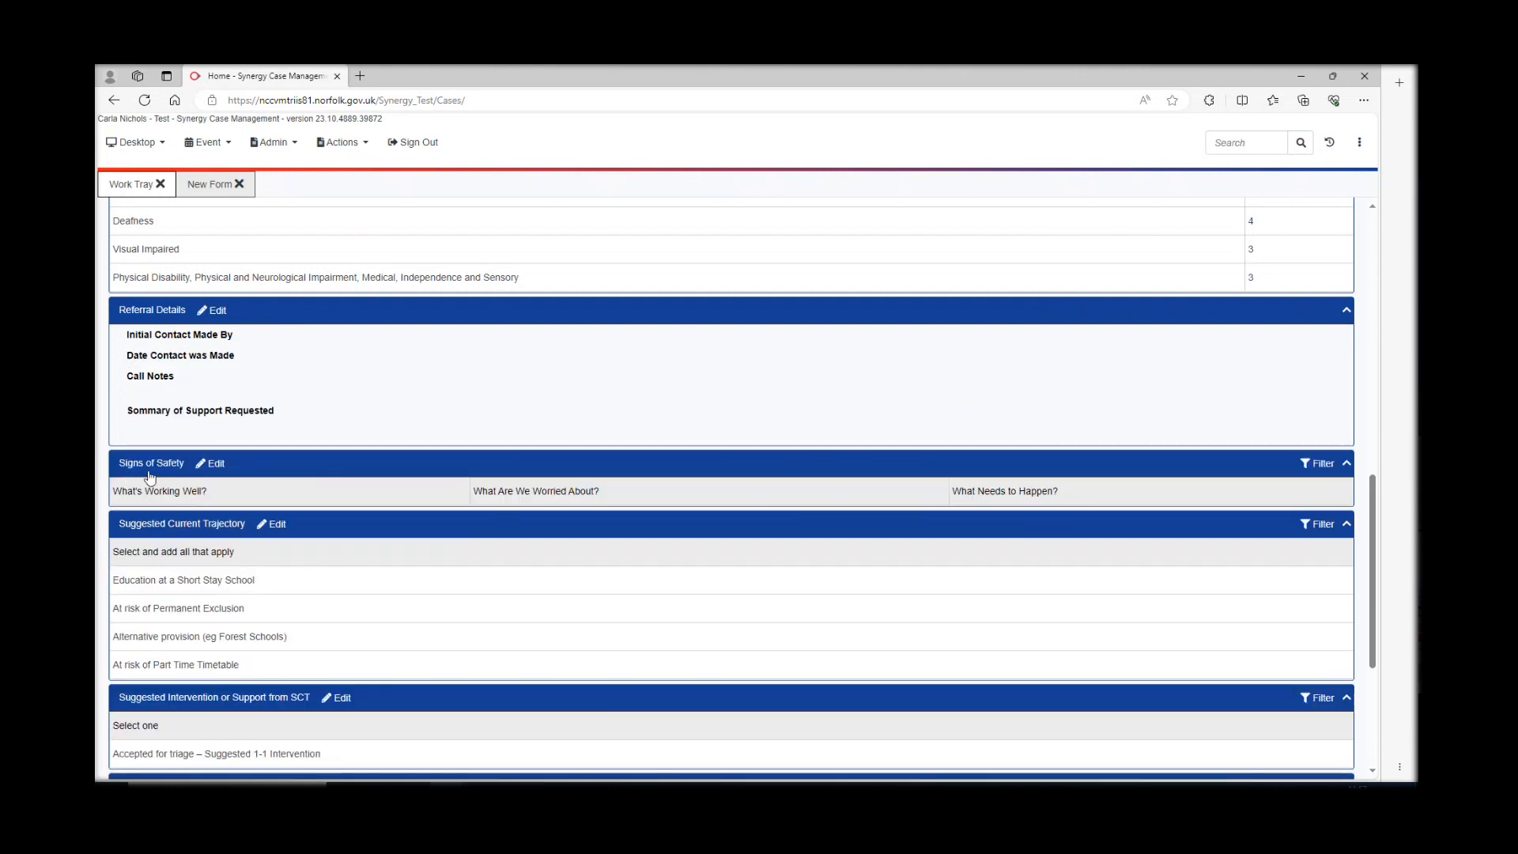
click(216, 464)
click(329, 466)
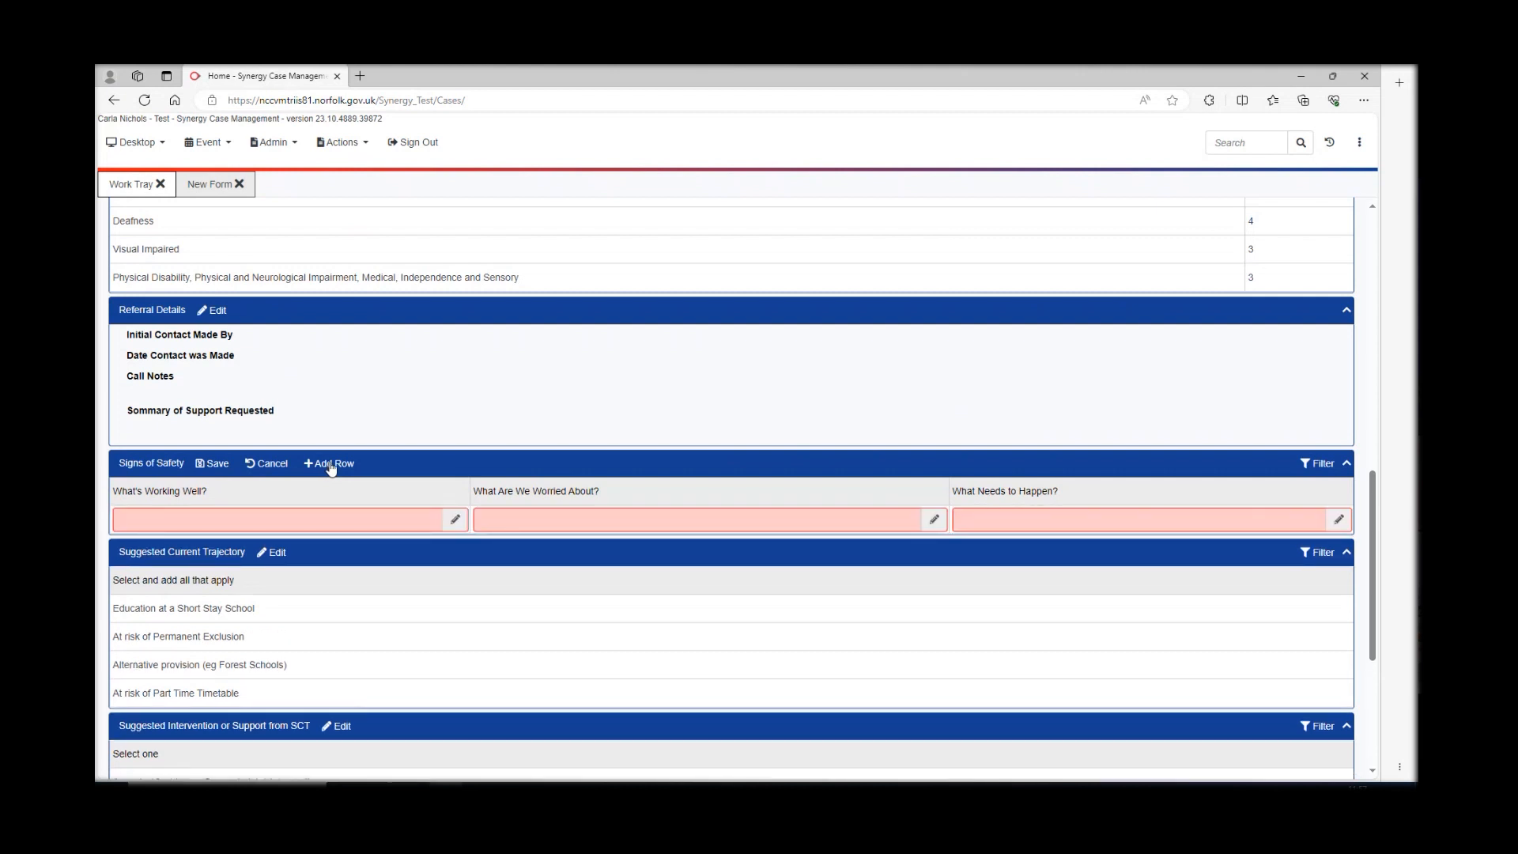
click(325, 523)
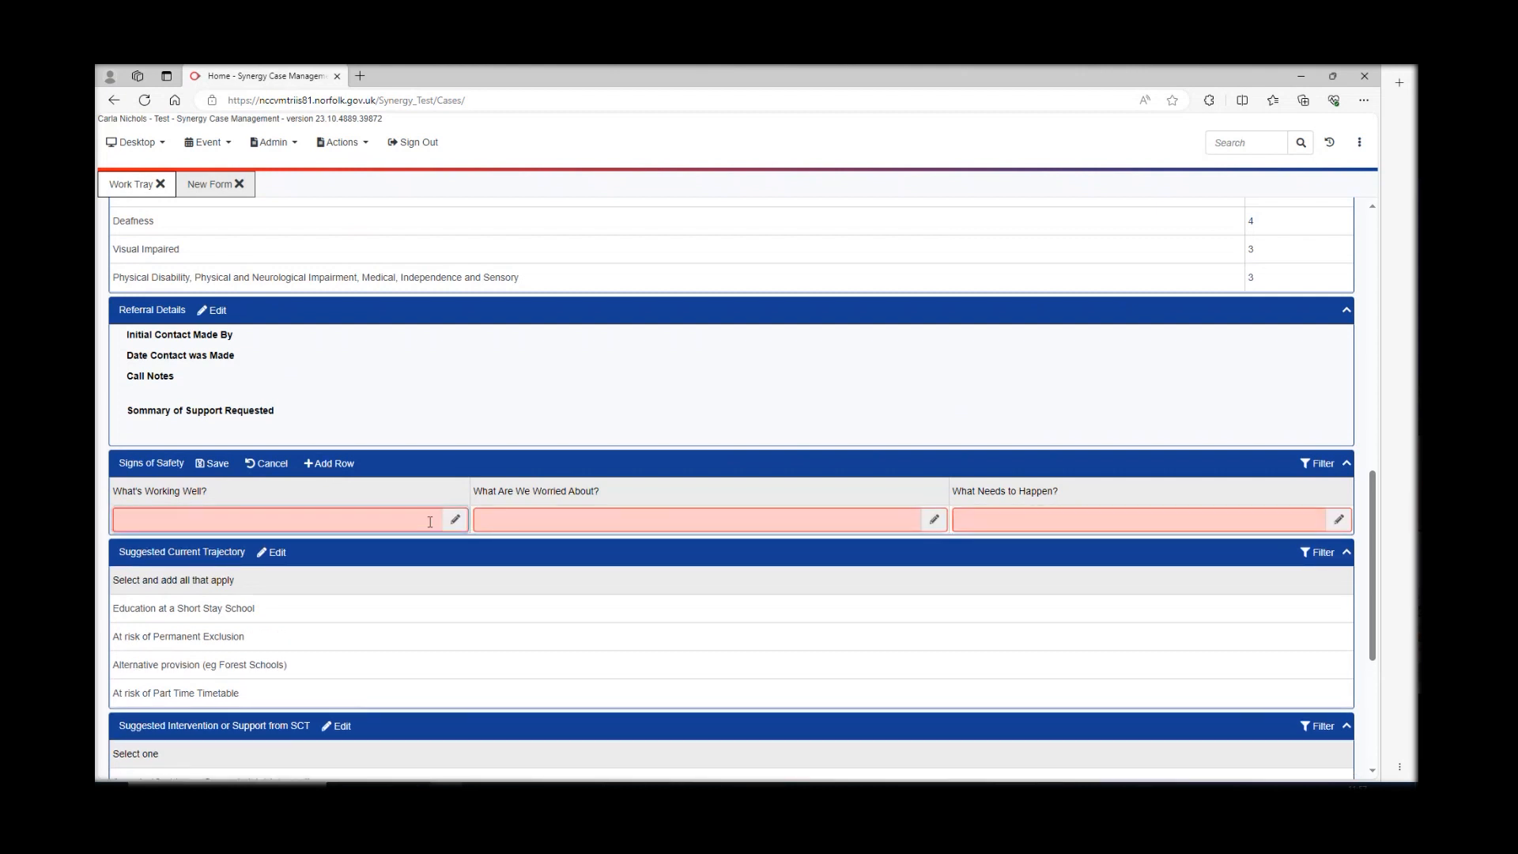
click(454, 520)
click(500, 224)
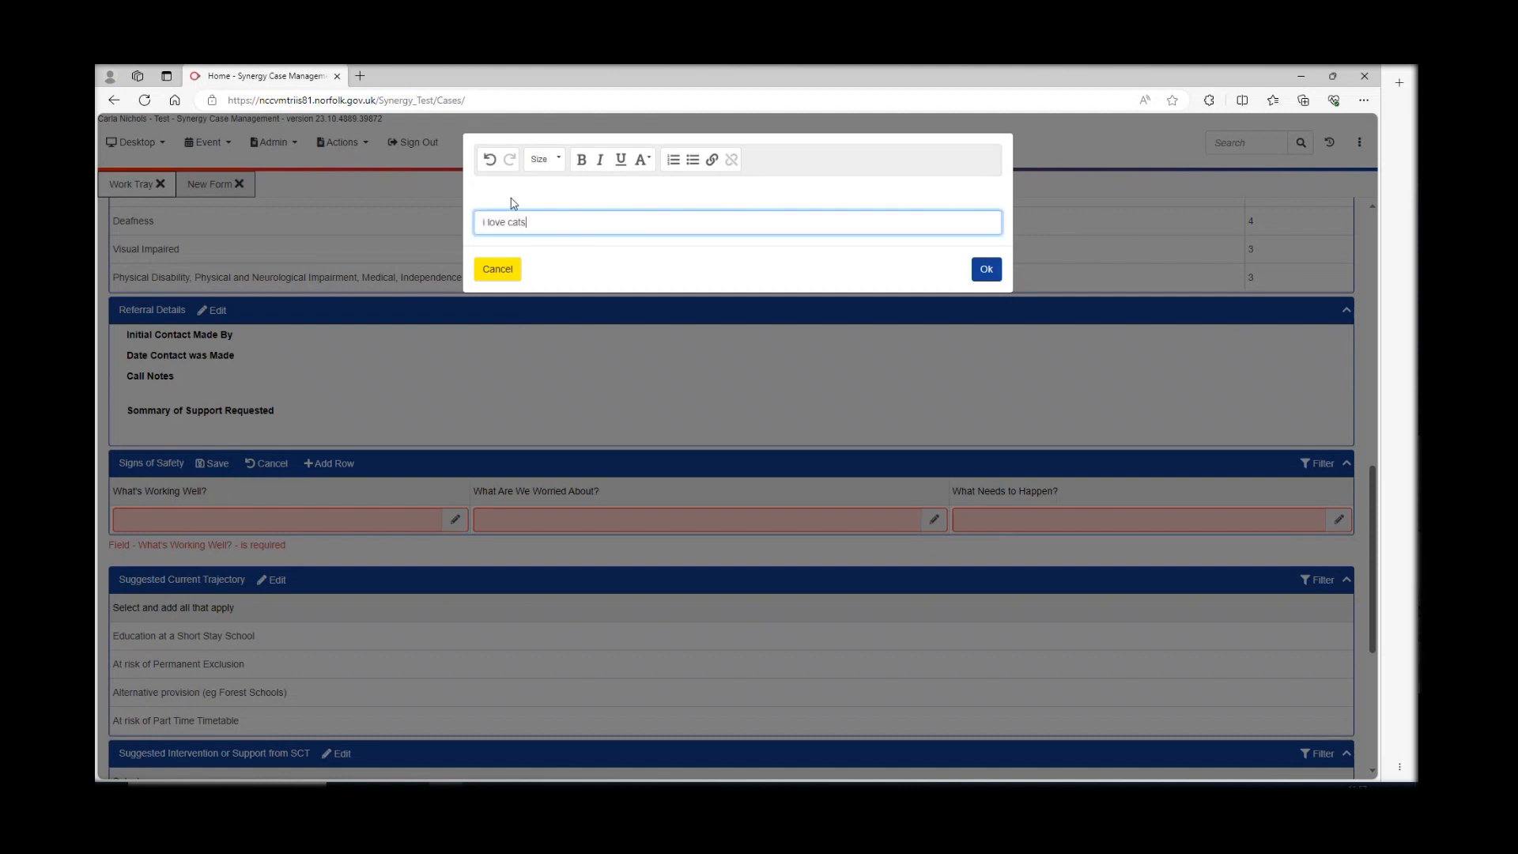
click(985, 269)
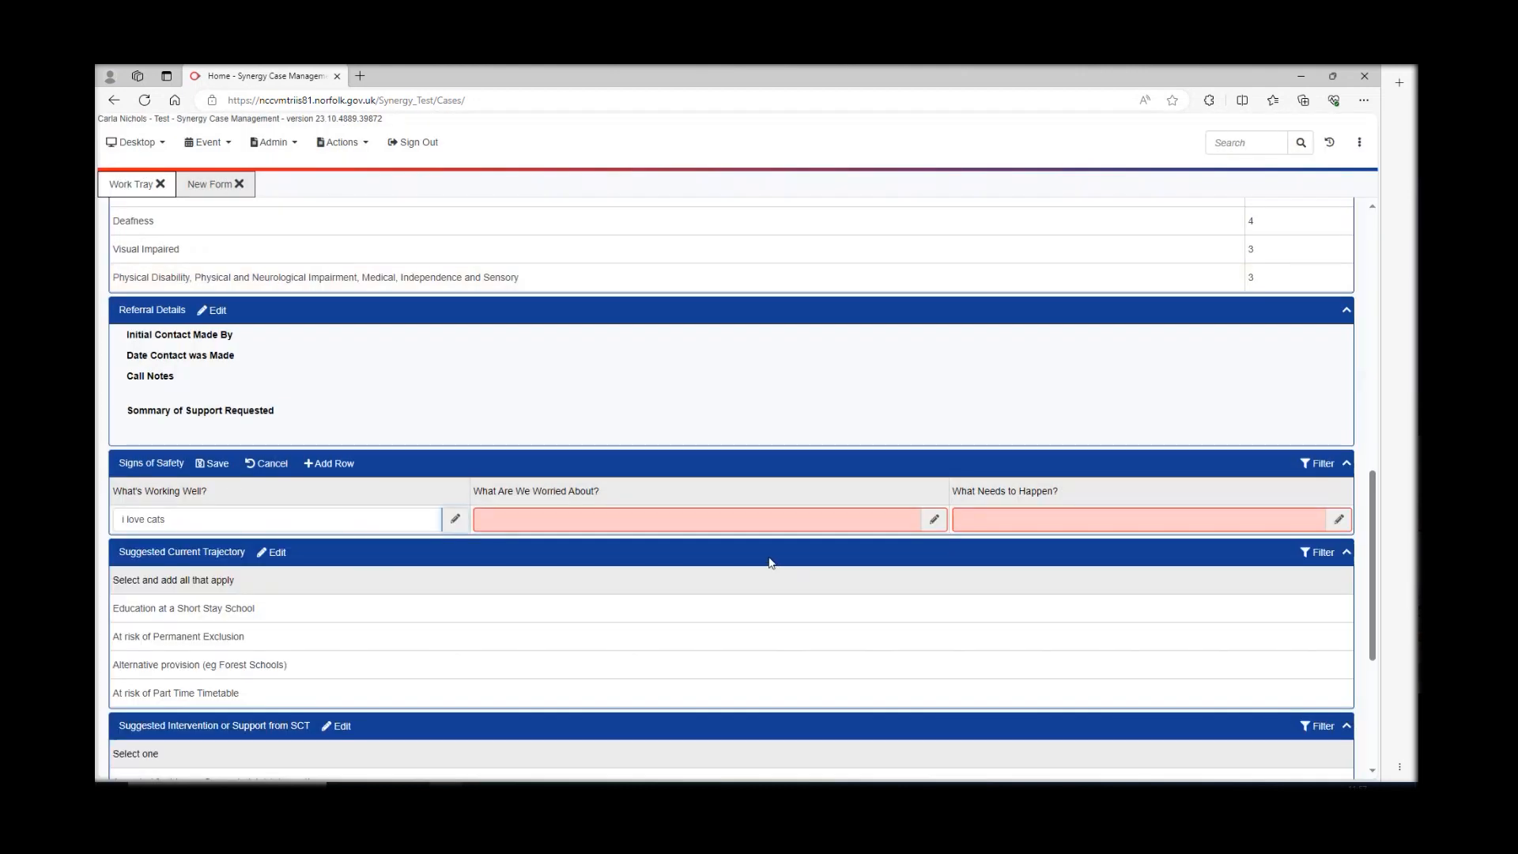
- Enter 'the cats' in the What Are We Worried About? field
click(637, 519)
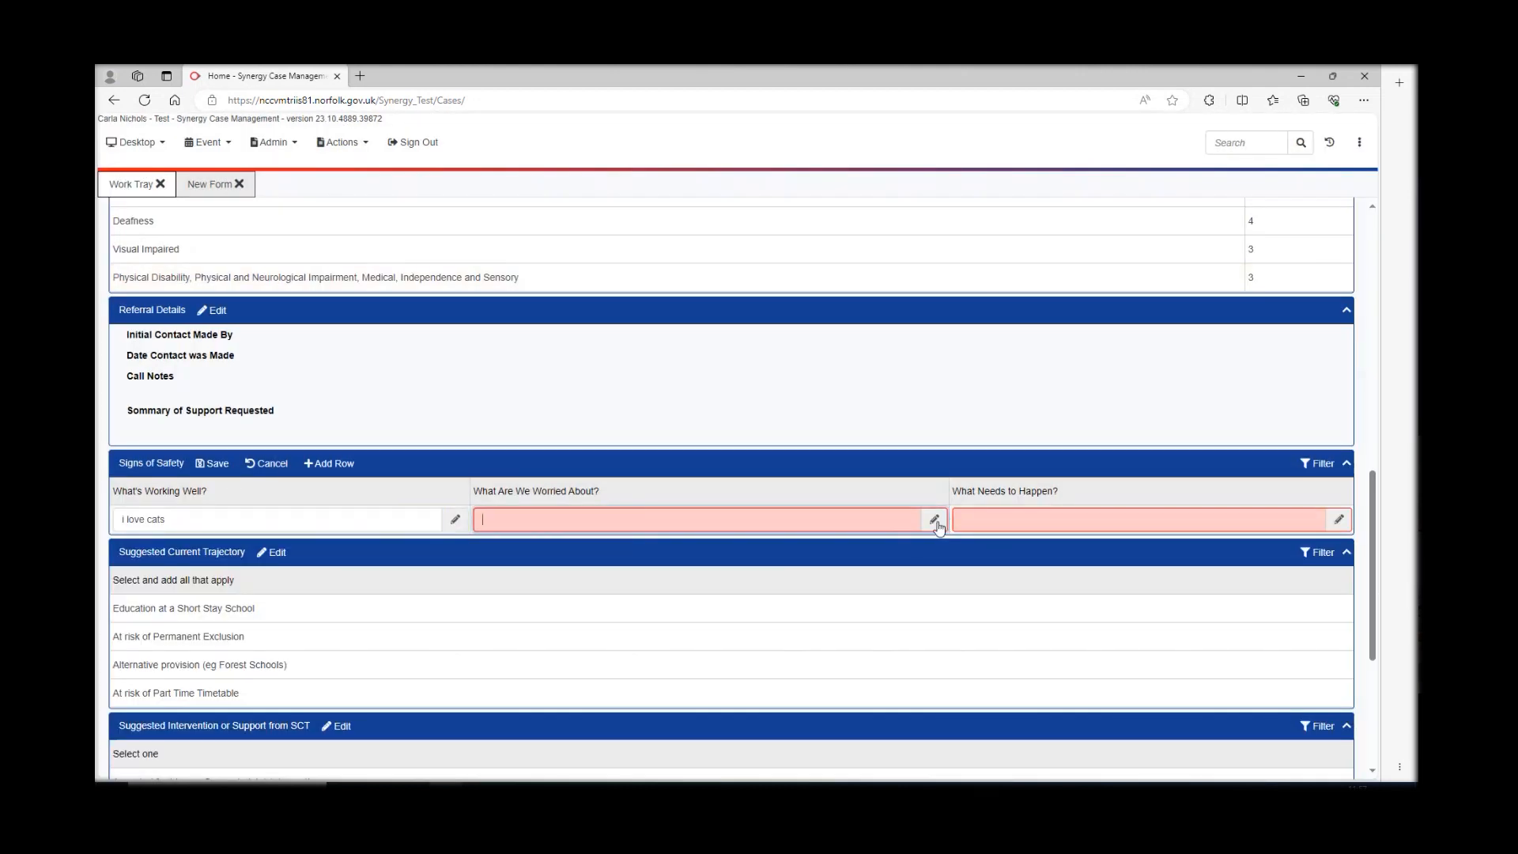
click(934, 520)
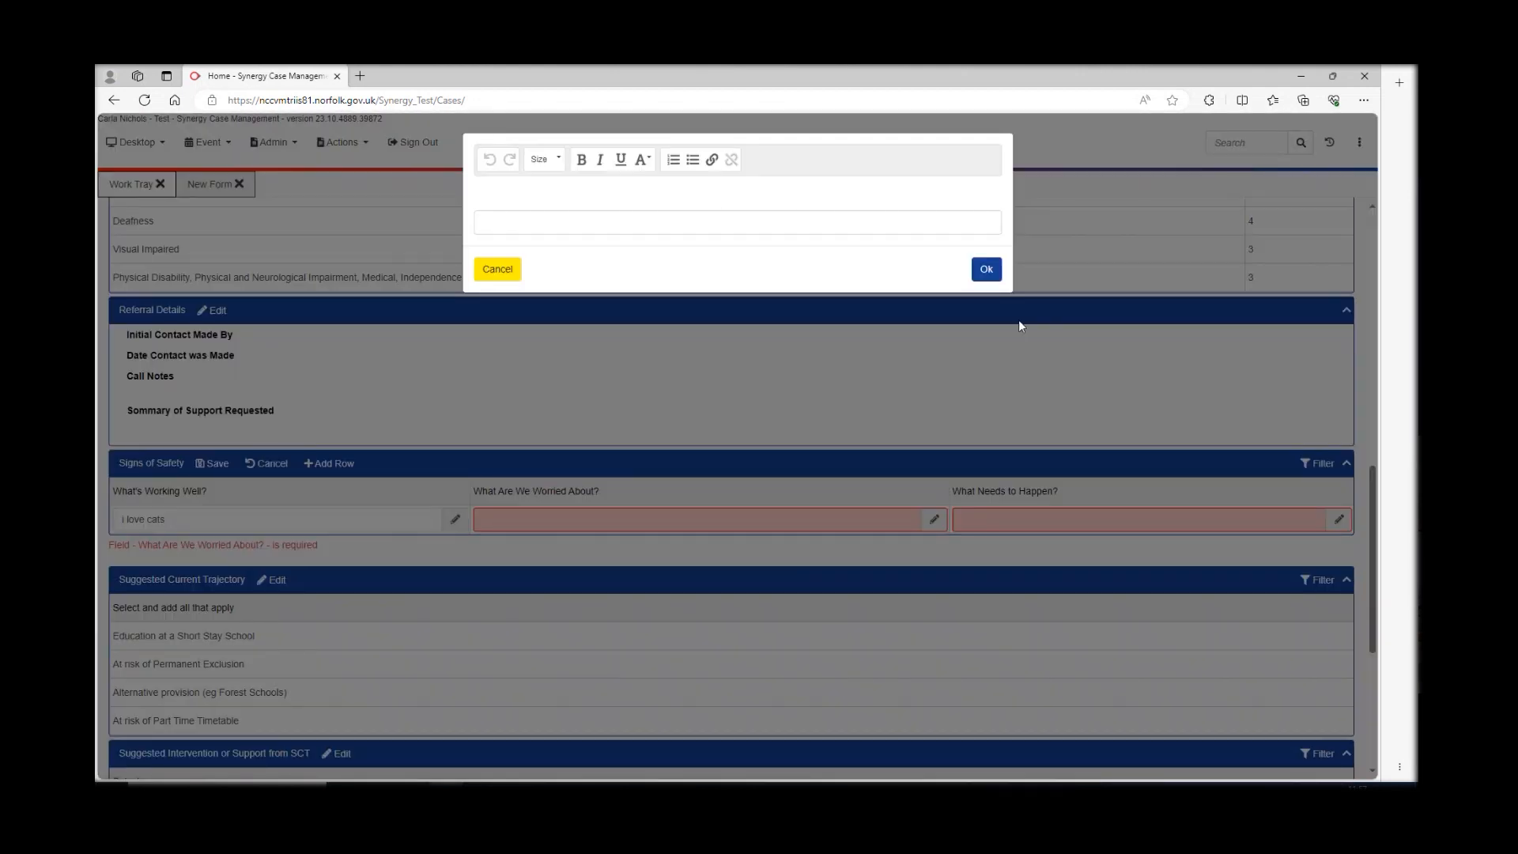
click(574, 222)
text(the cats)
click(986, 269)
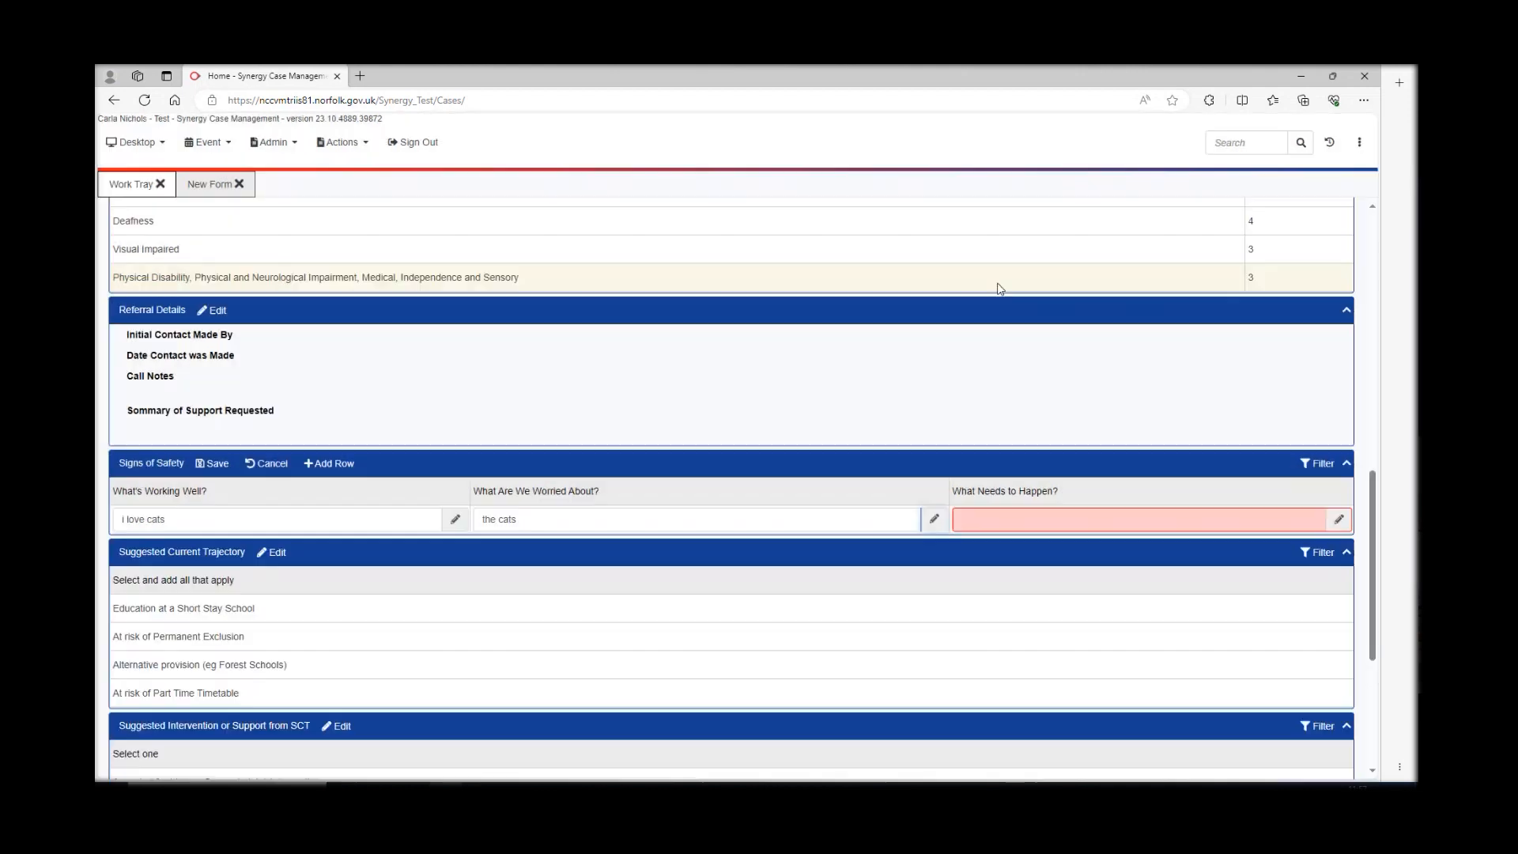
- Enter 'more cats' in the What Needs to Happen? field
click(1090, 520)
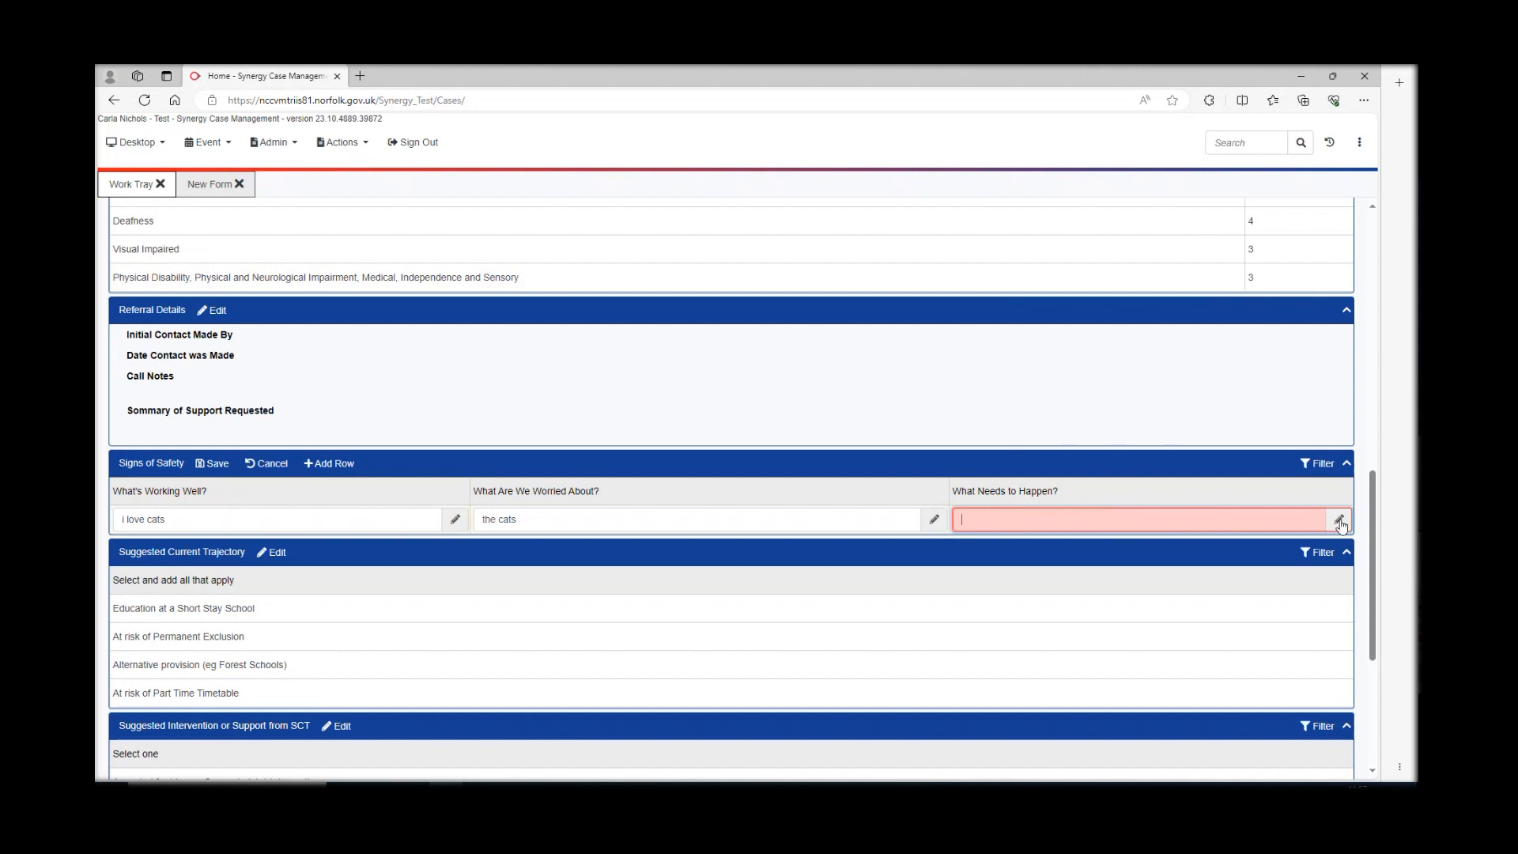
click(1339, 518)
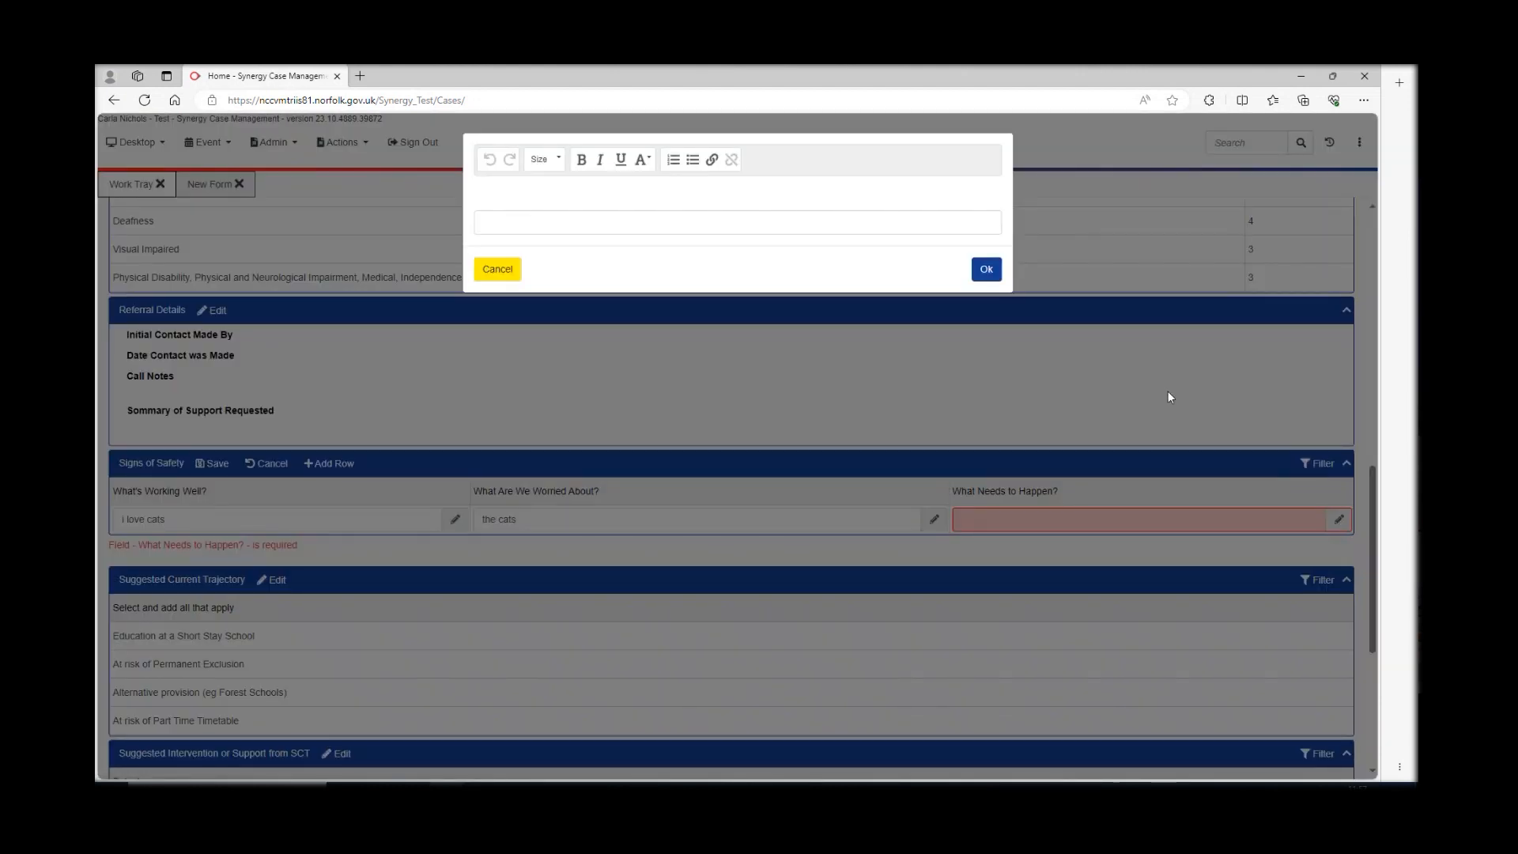
click(569, 213)
text(more cats)
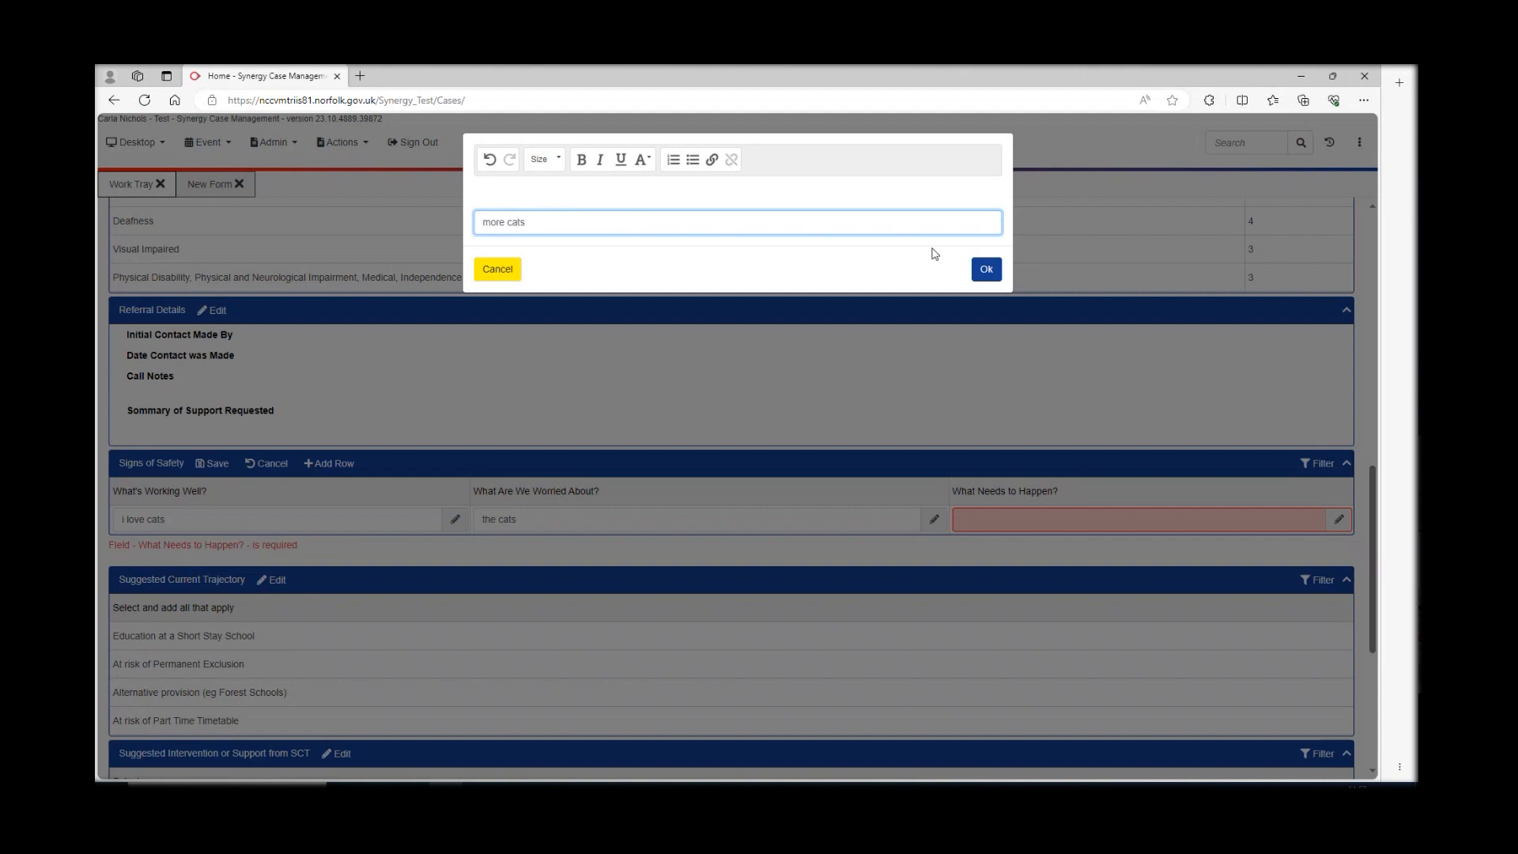
click(986, 269)
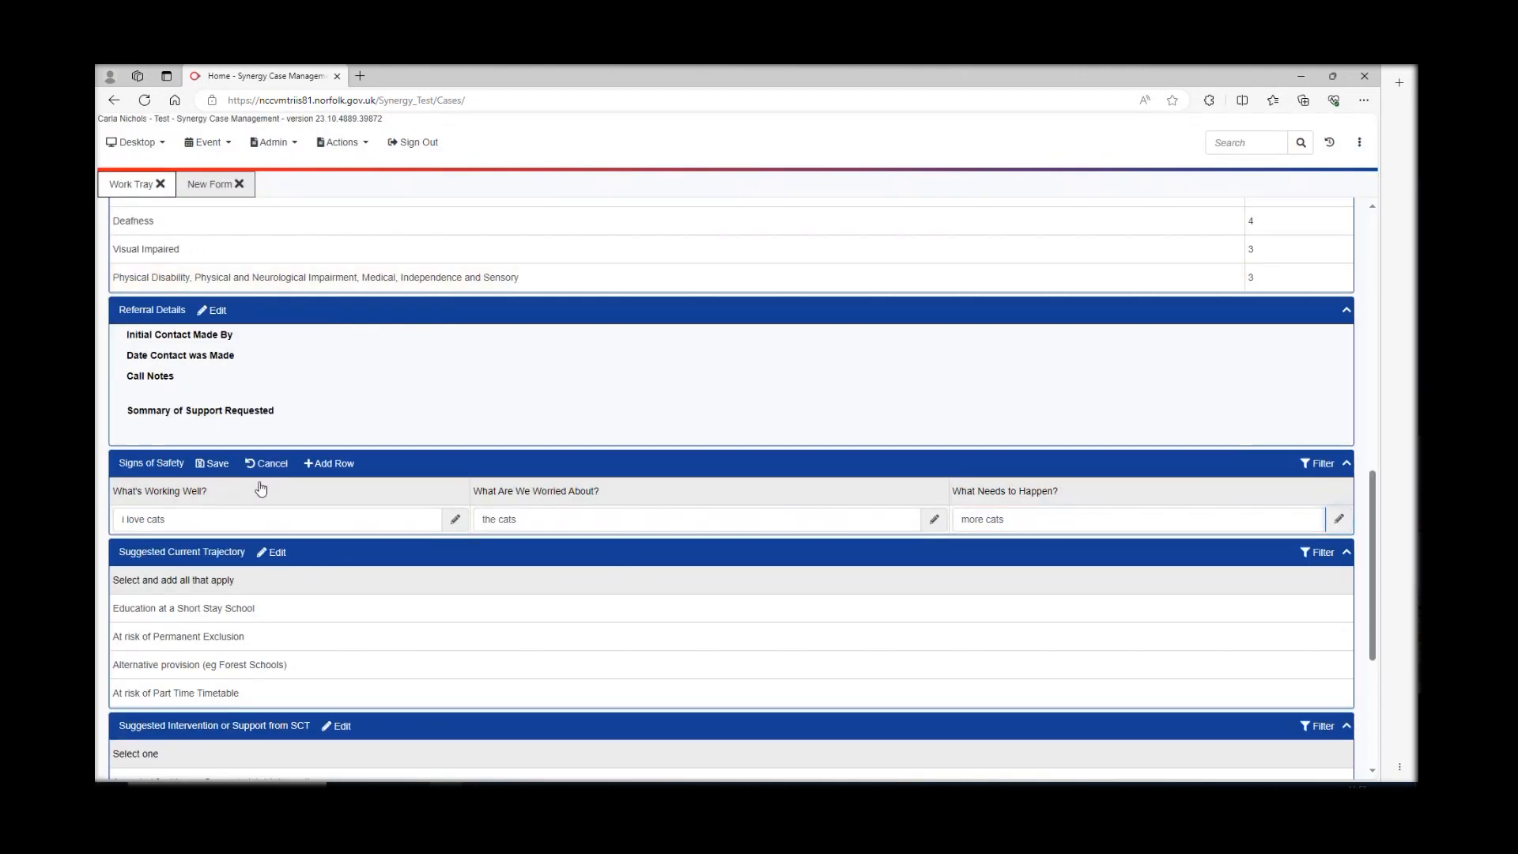
- Save the new Signs of Safety row and dismiss the confirmation
click(212, 464)
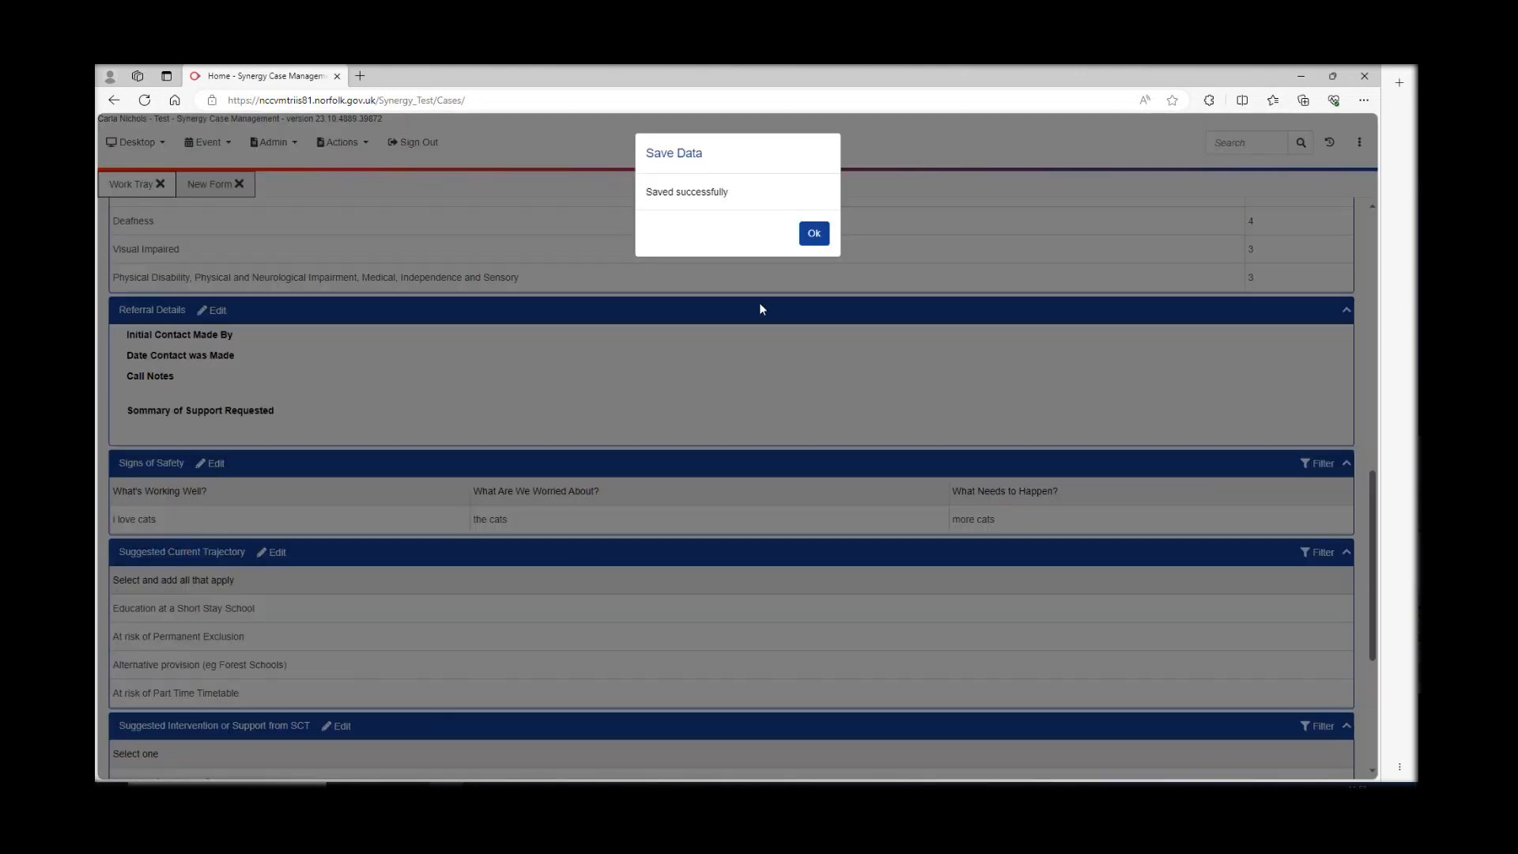
click(813, 233)
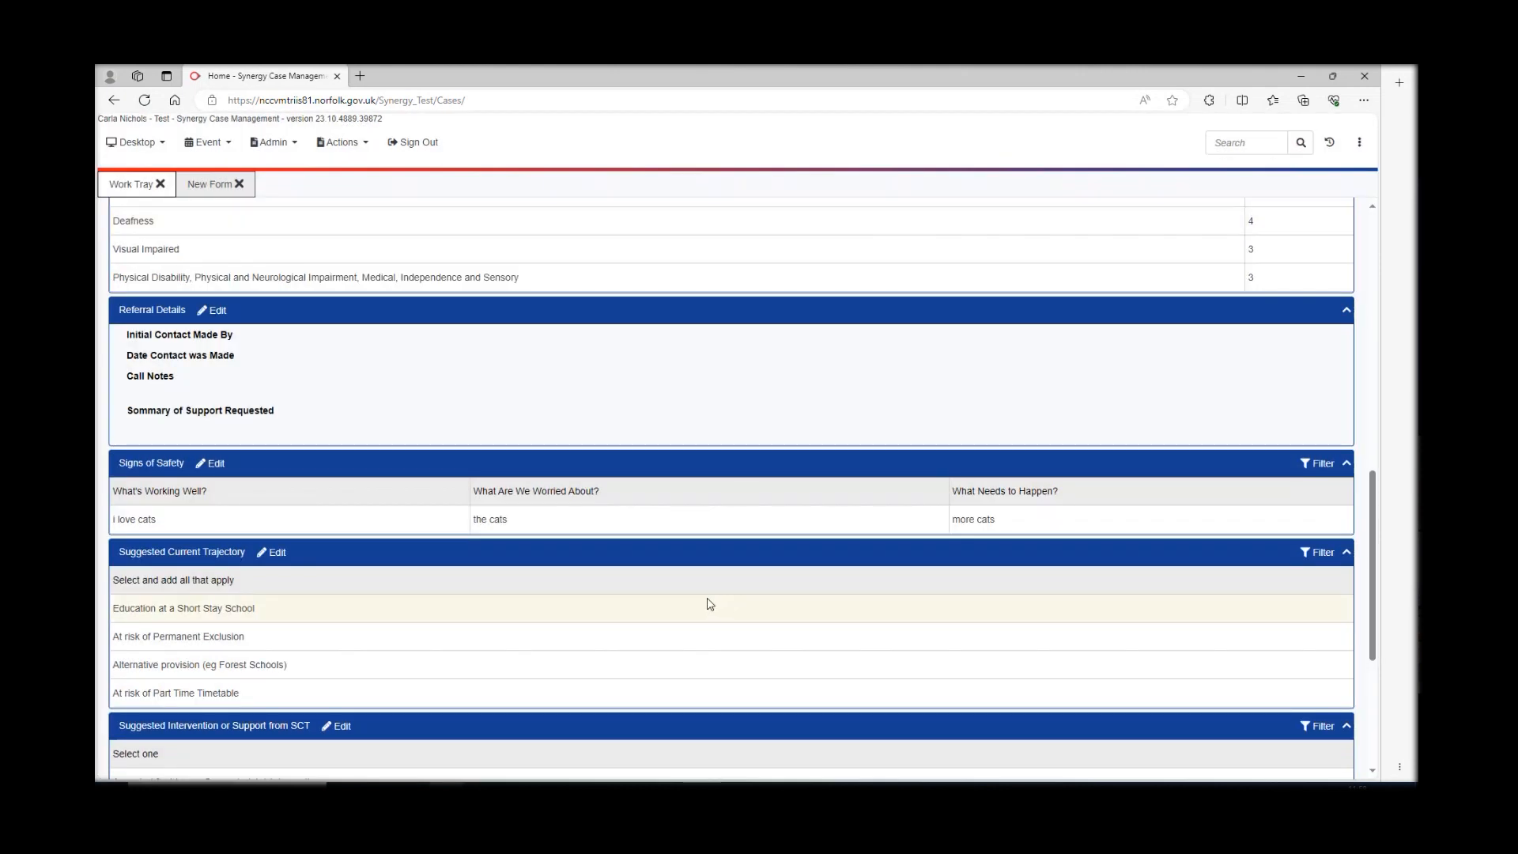
scroll(708, 601, down, 3)
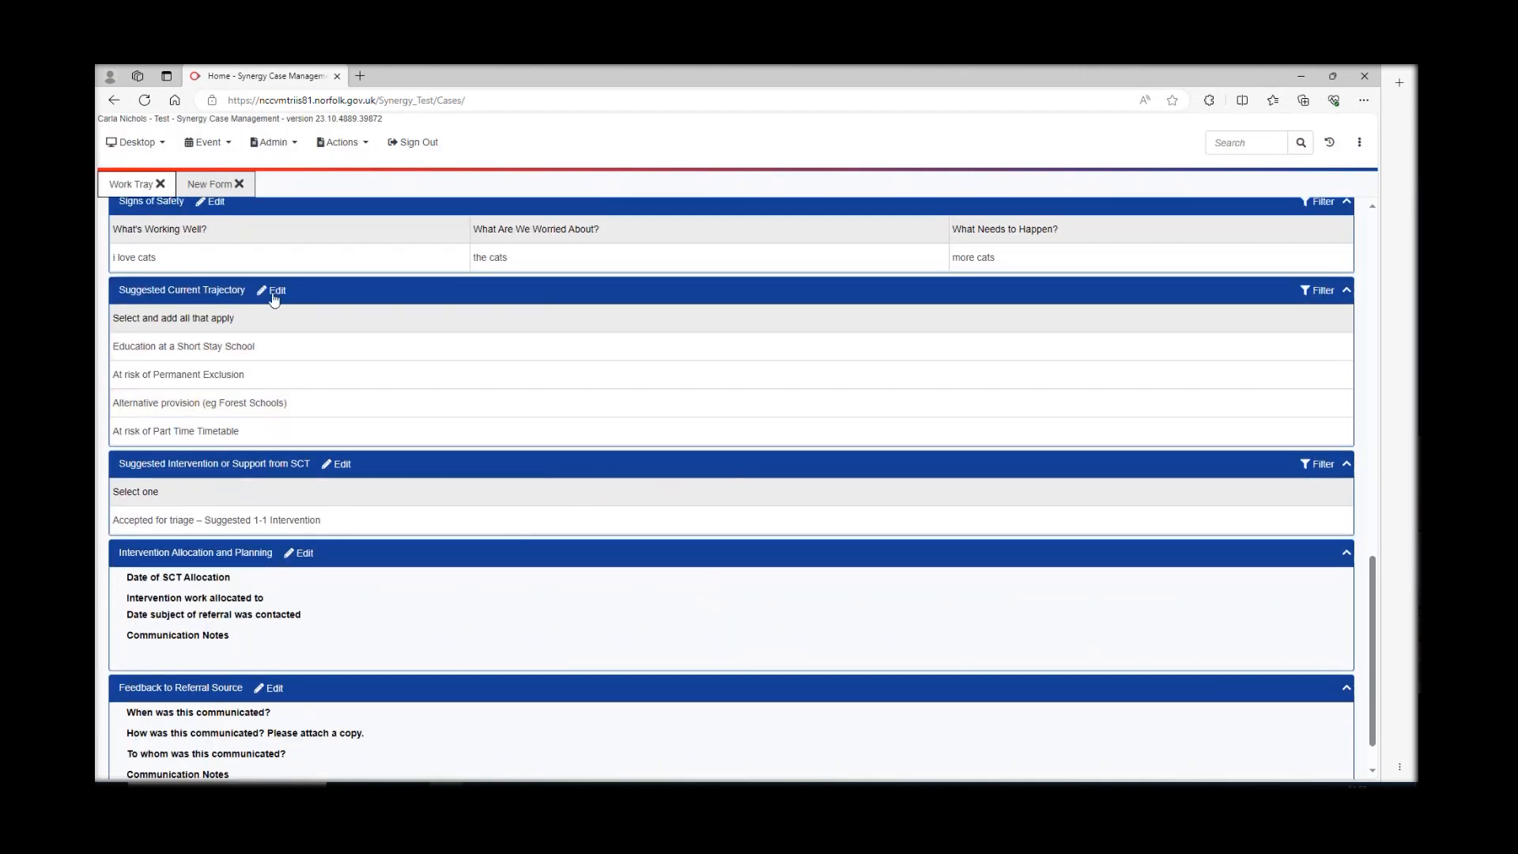
- Sort the Suggested Current Trajectory options alphabetically and close the section
click(274, 293)
click(221, 328)
click(273, 290)
click(816, 235)
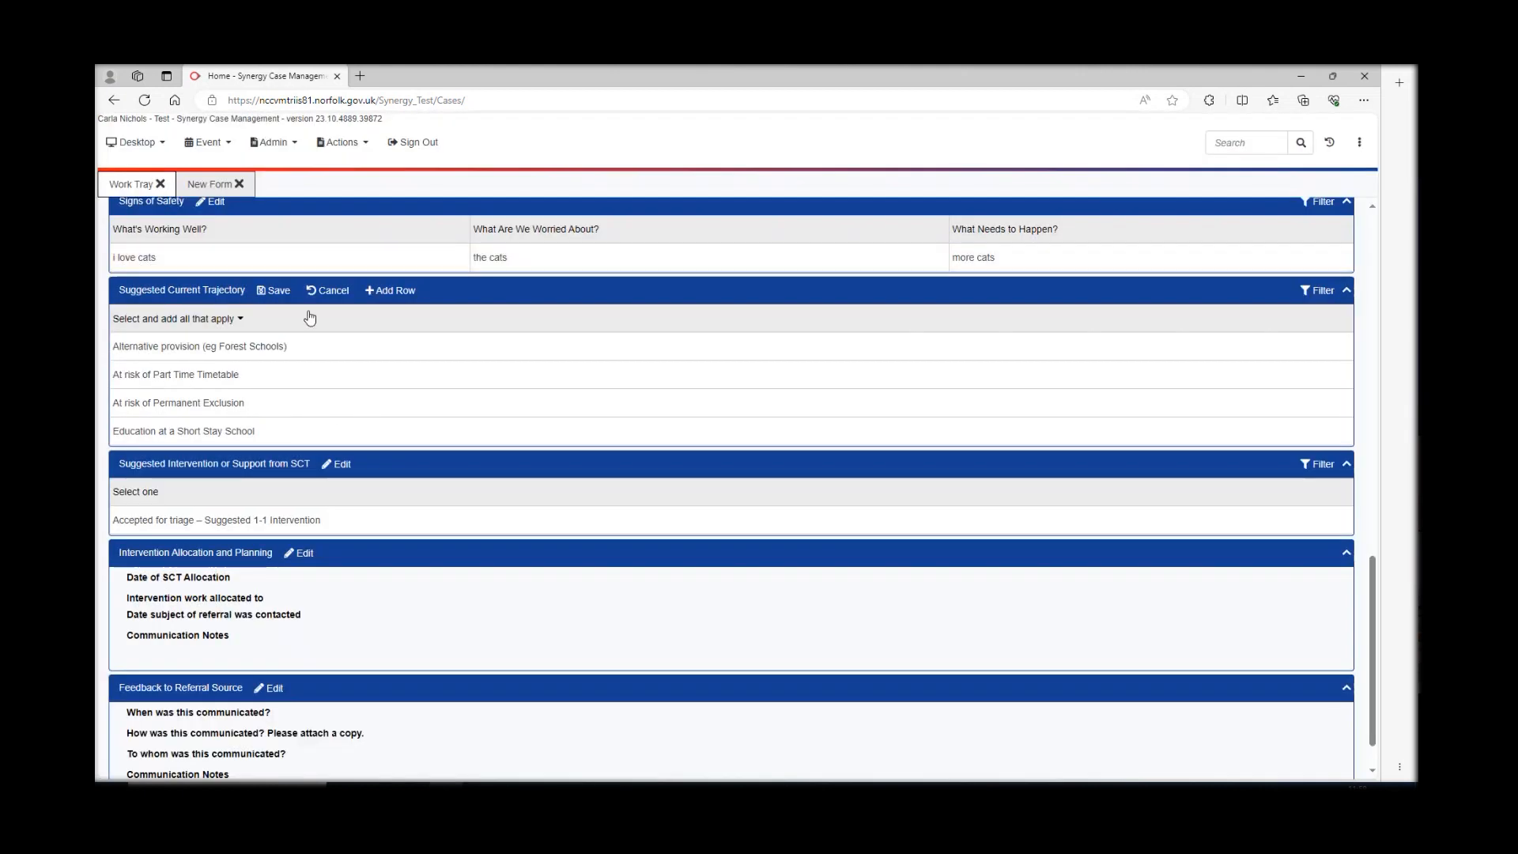
click(324, 291)
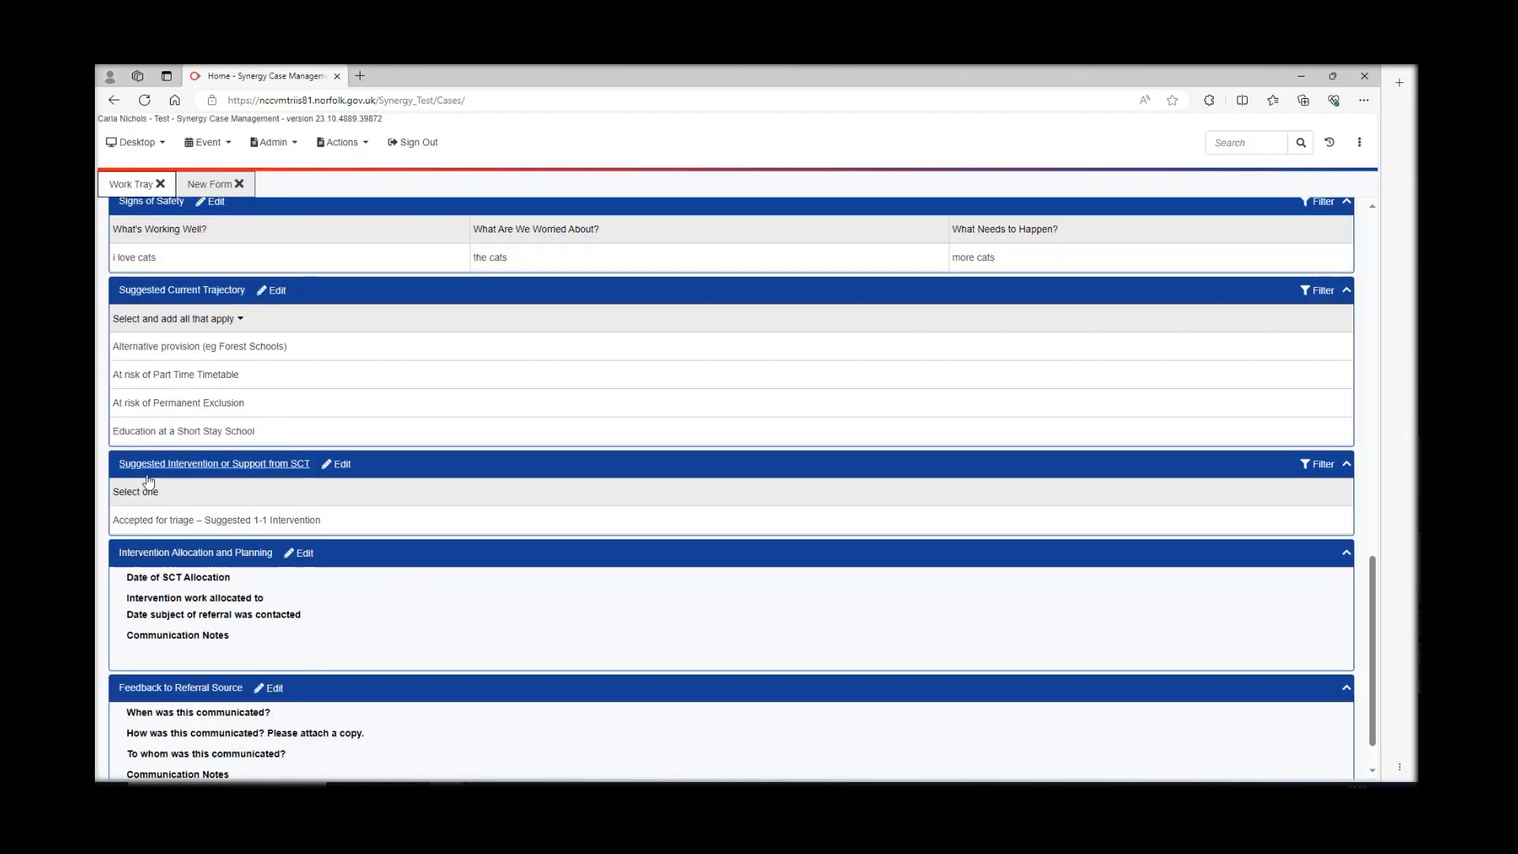
scroll(384, 527, down, 1)
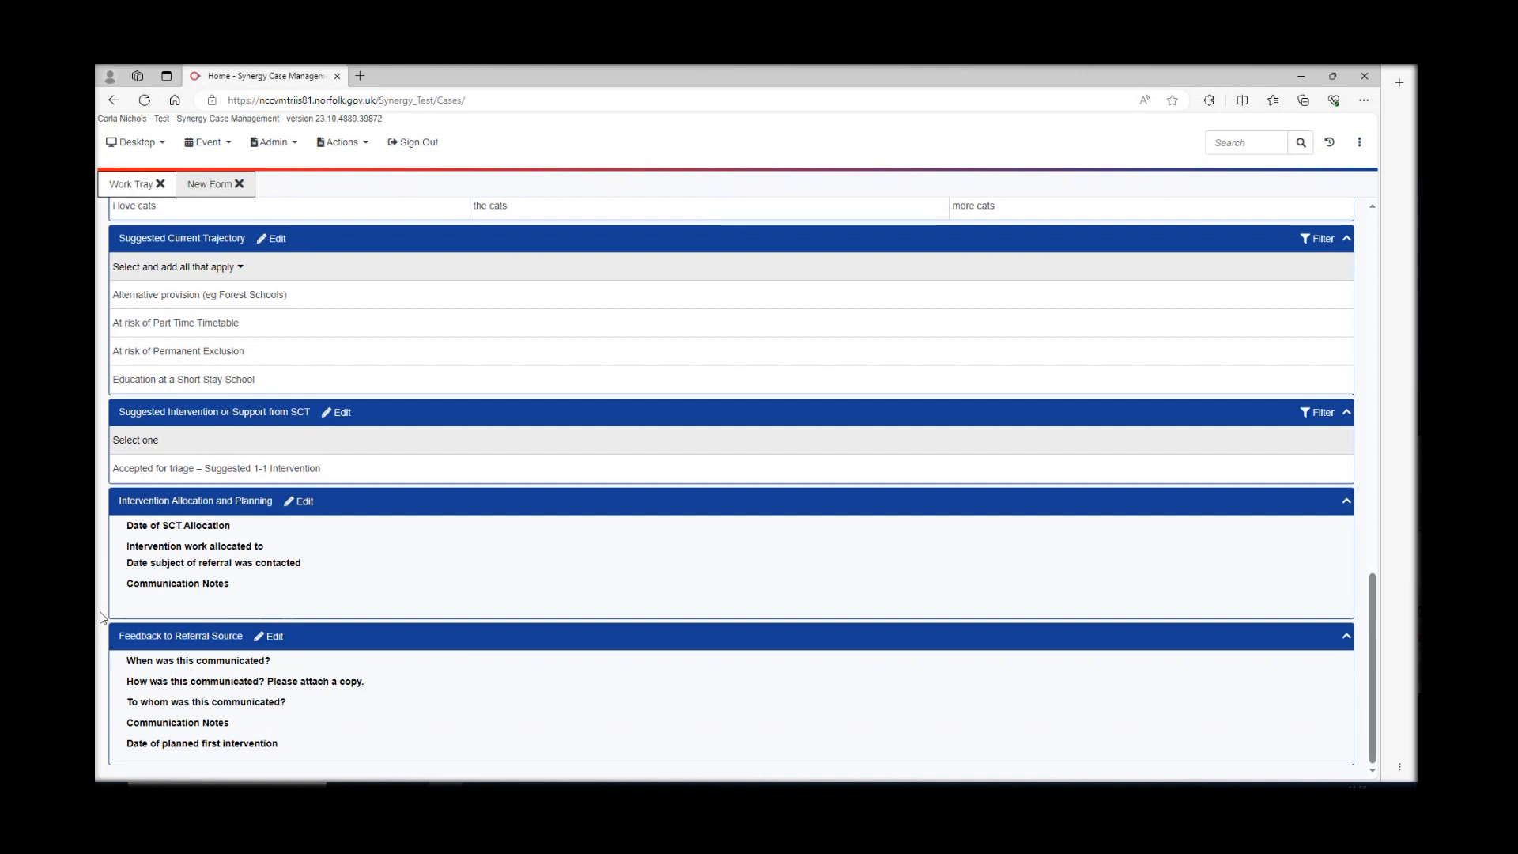
click(272, 637)
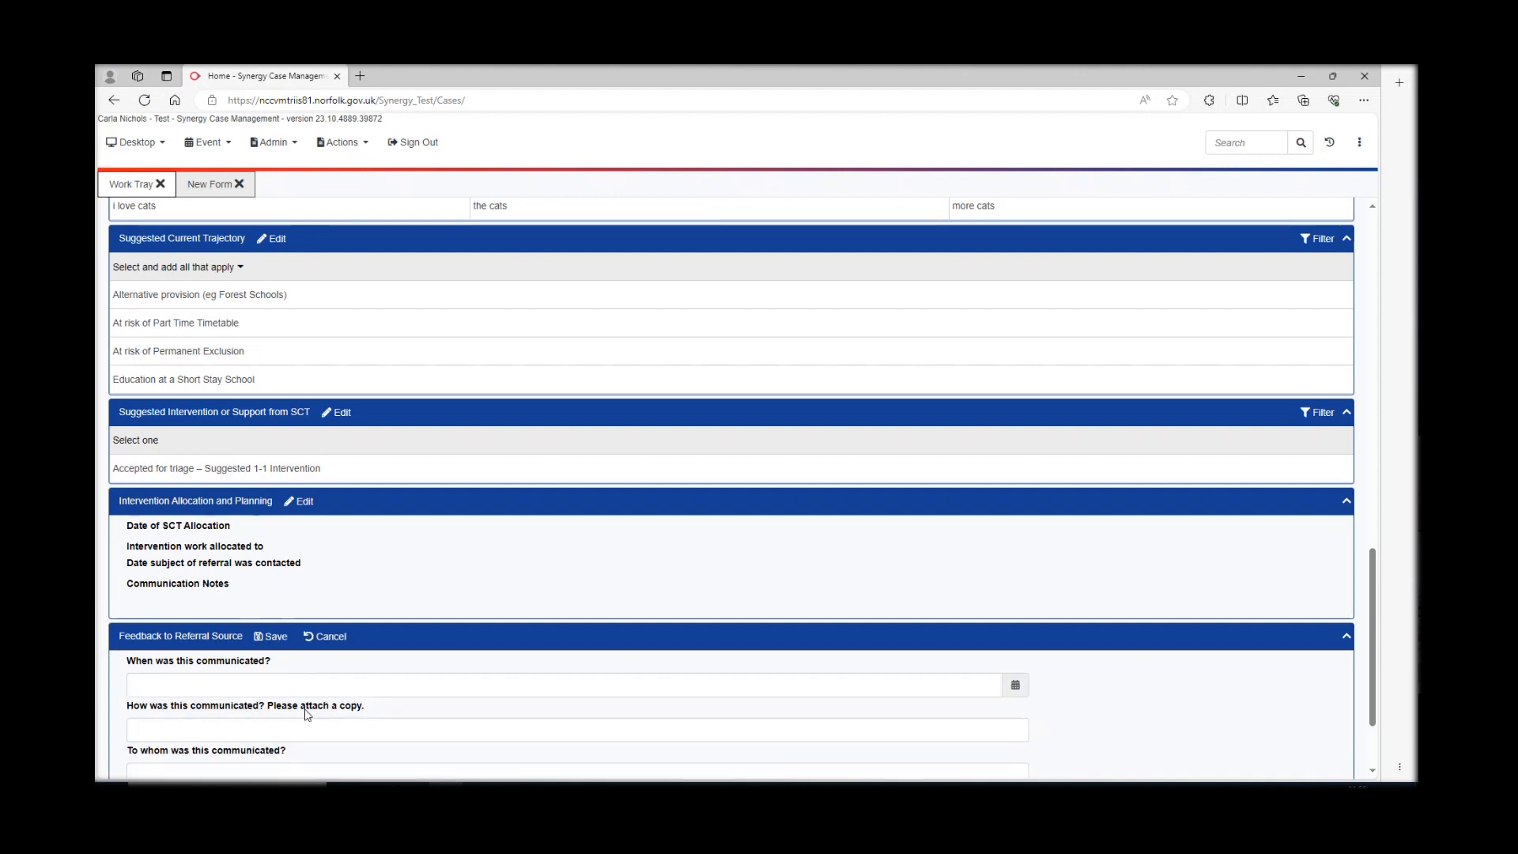
scroll(300, 695, down, 2)
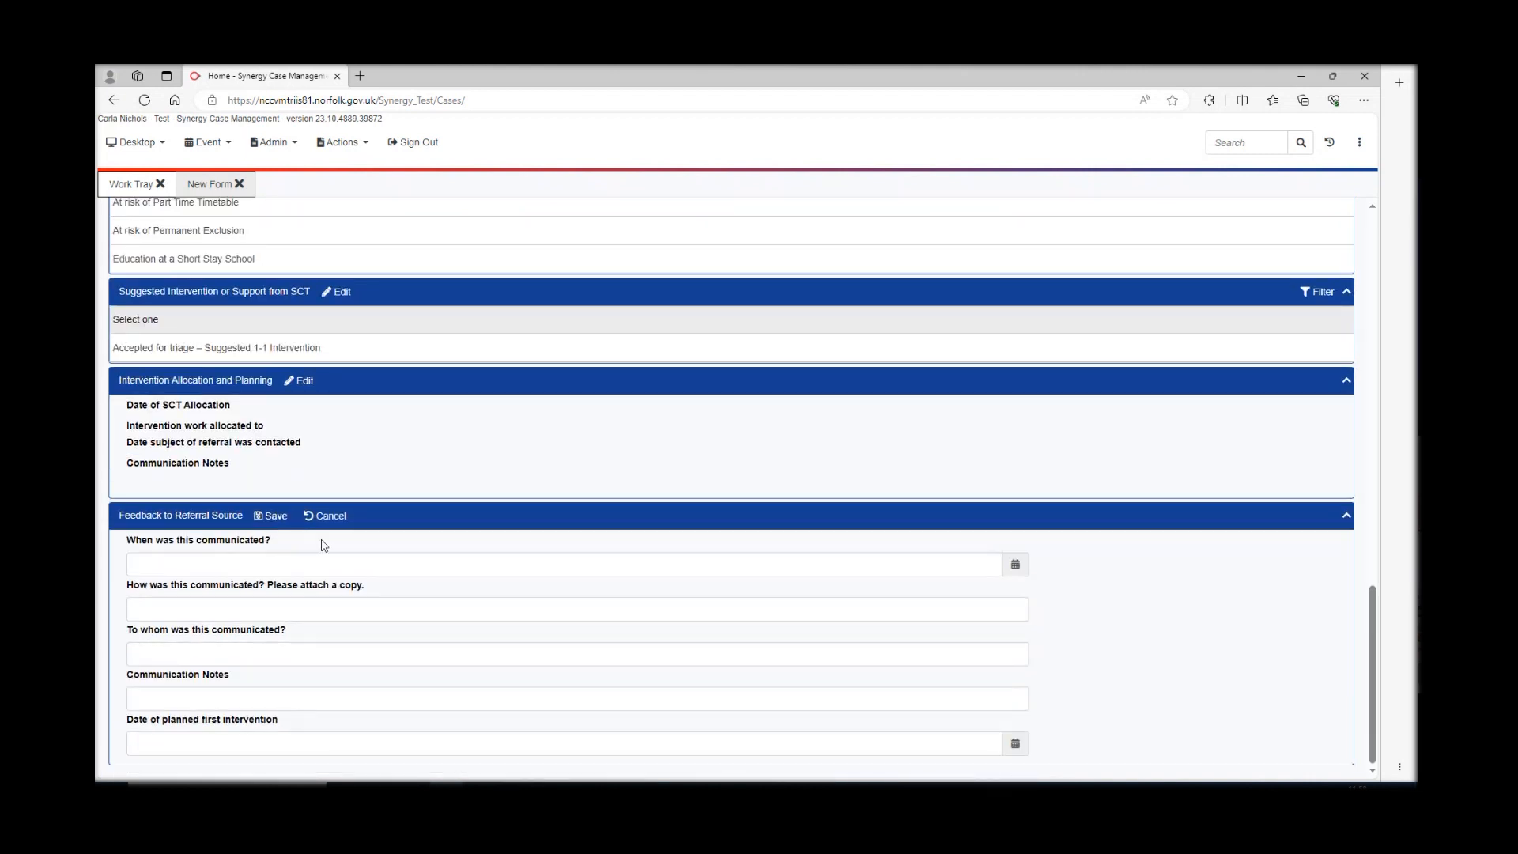
click(270, 516)
click(811, 236)
click(327, 515)
scroll(527, 565, up, 4)
scroll(528, 565, up, 10)
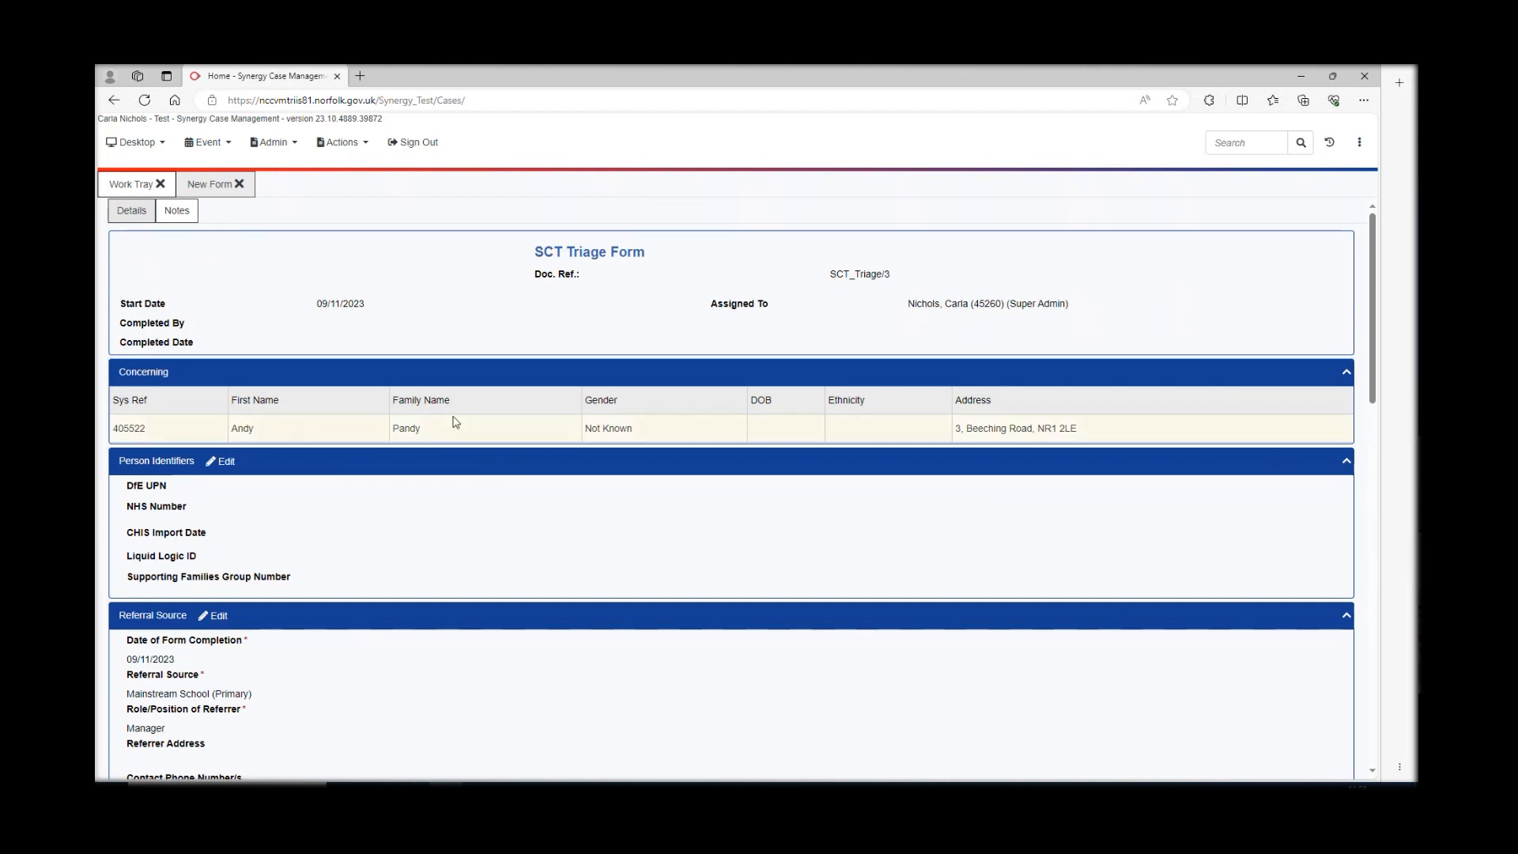
- Mark the SCT Triage Form as complete and acknowledge the Form Completed message
click(366, 145)
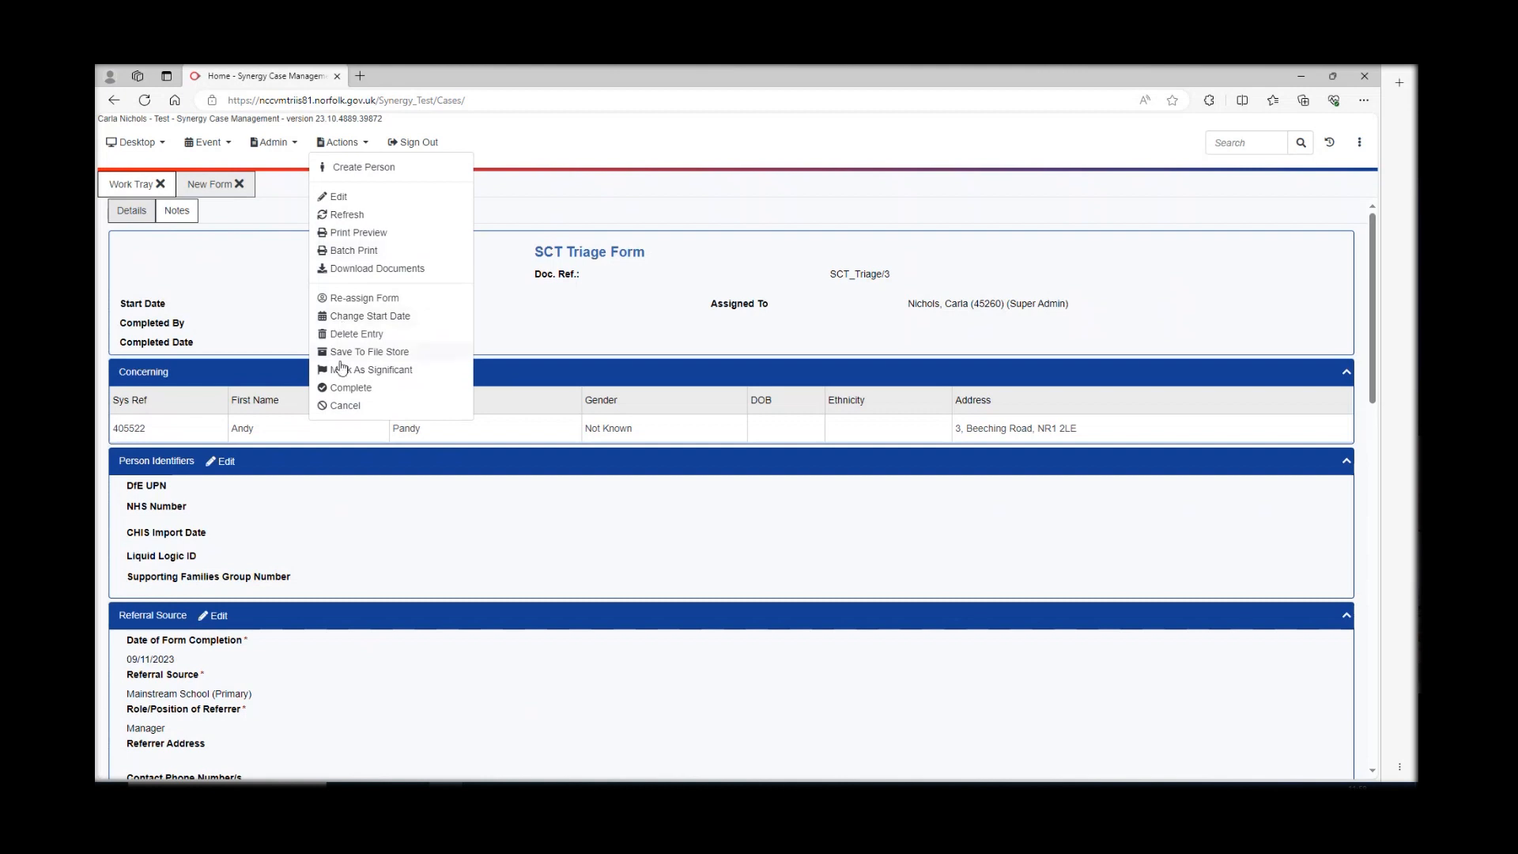
click(348, 388)
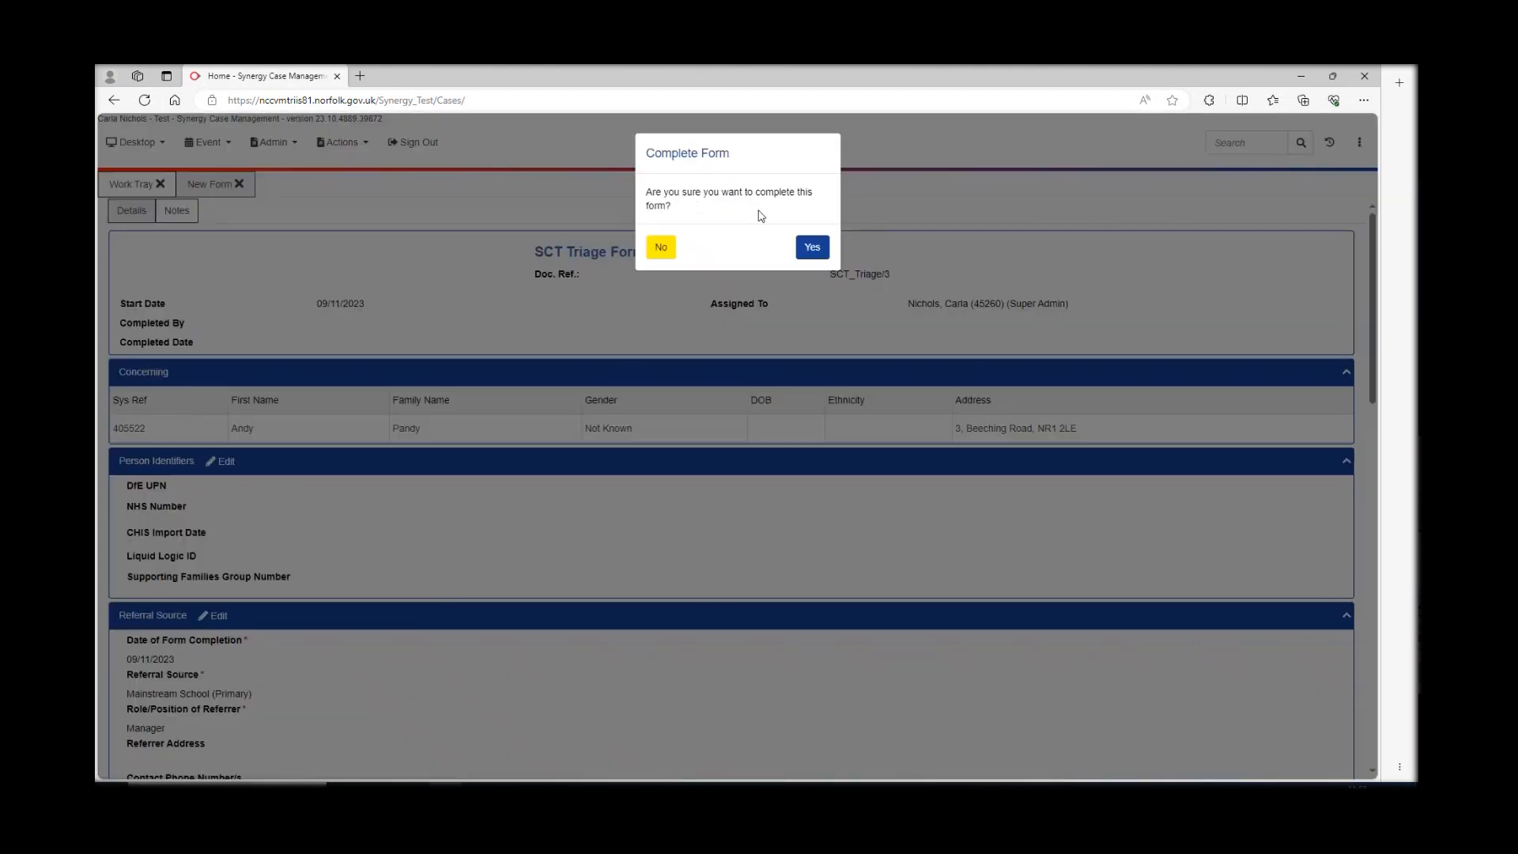
click(814, 249)
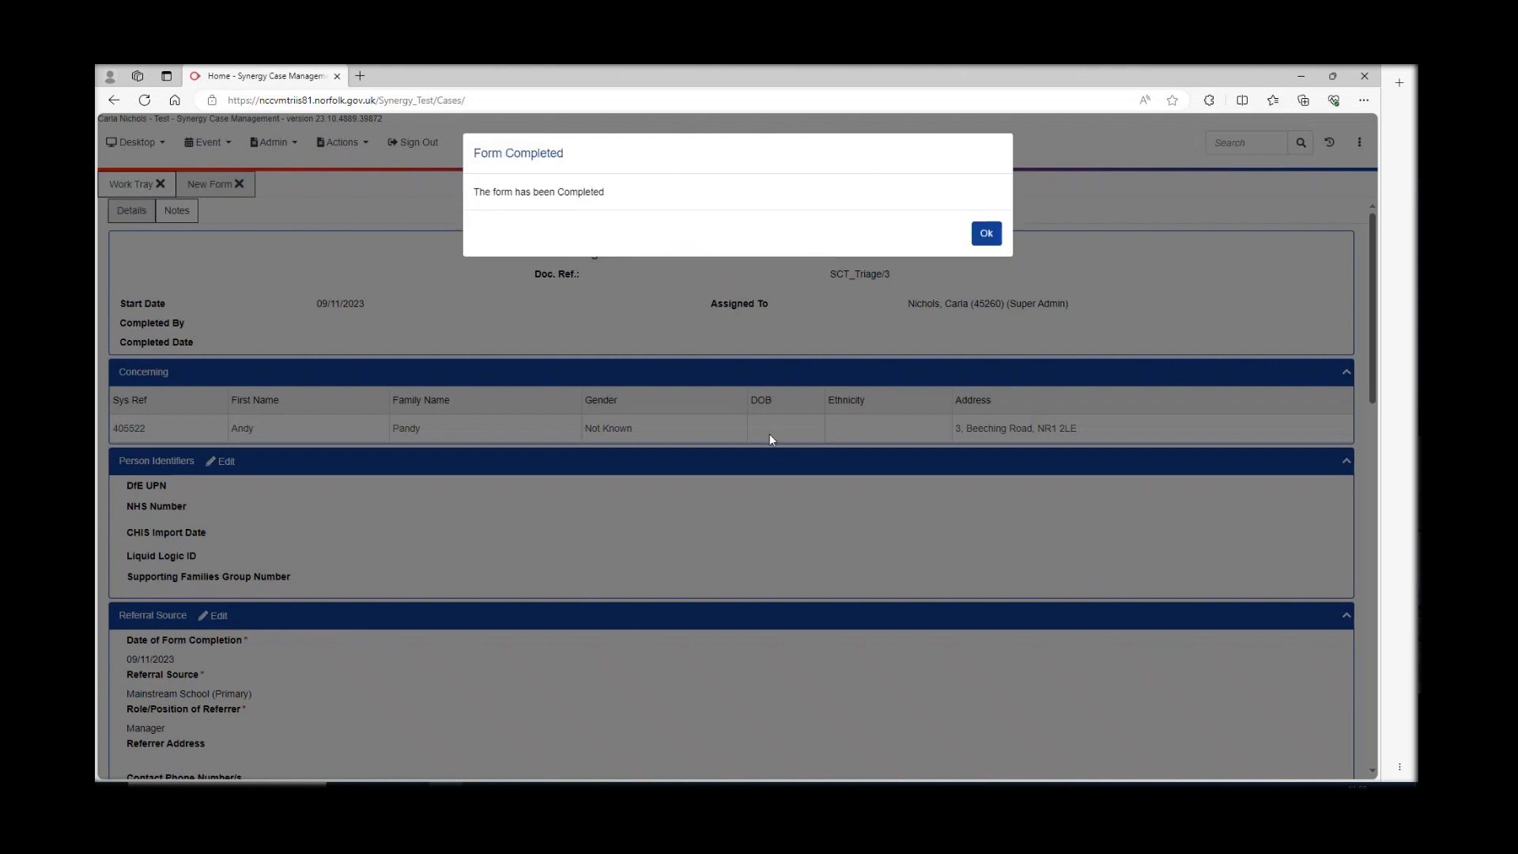
click(987, 234)
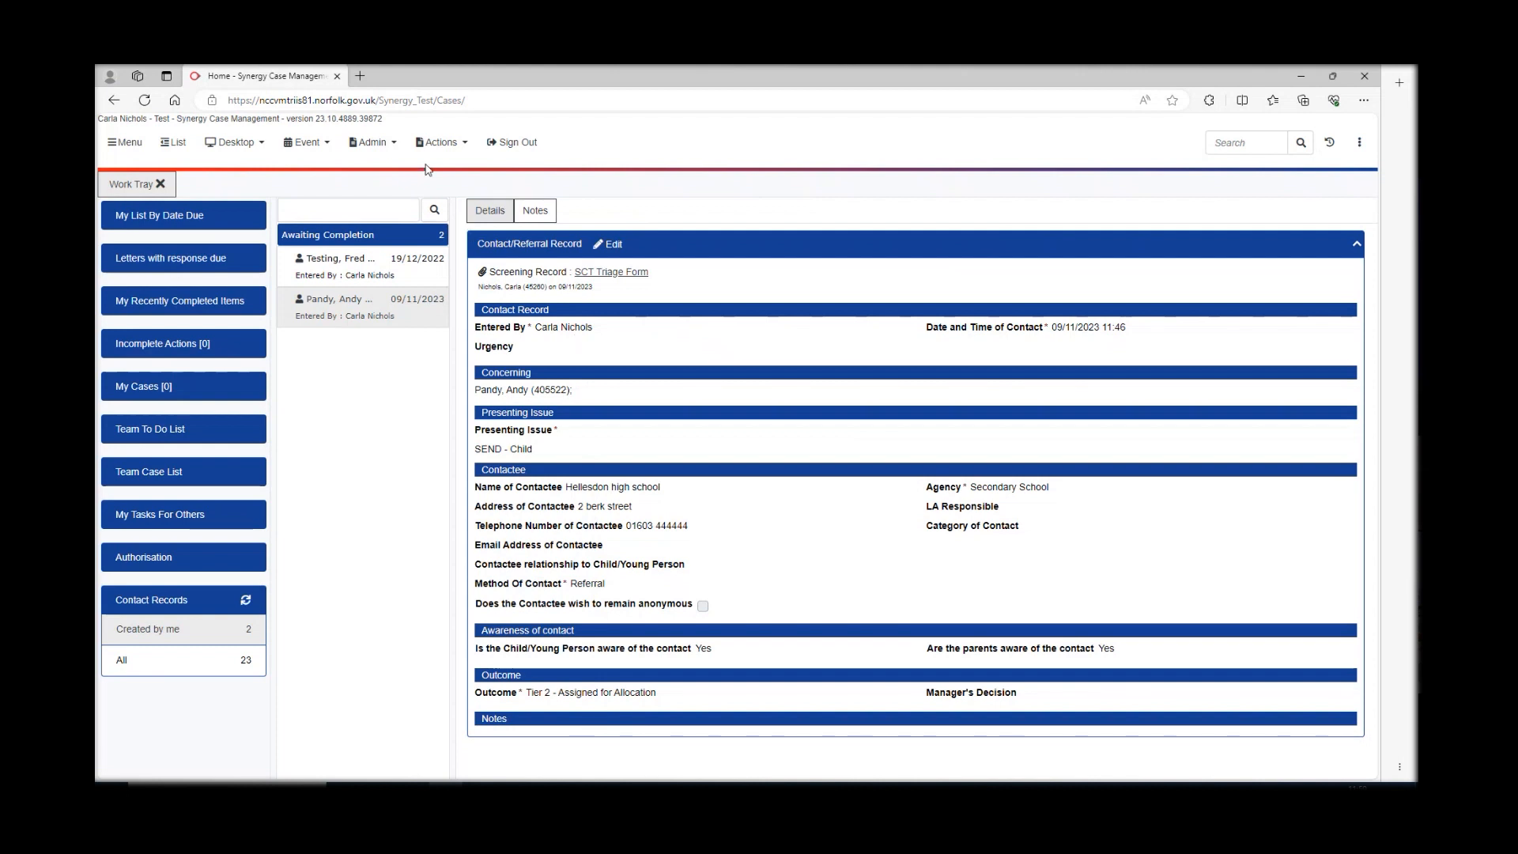
- Complete the contact record via Actions and acknowledge the completion message
click(463, 146)
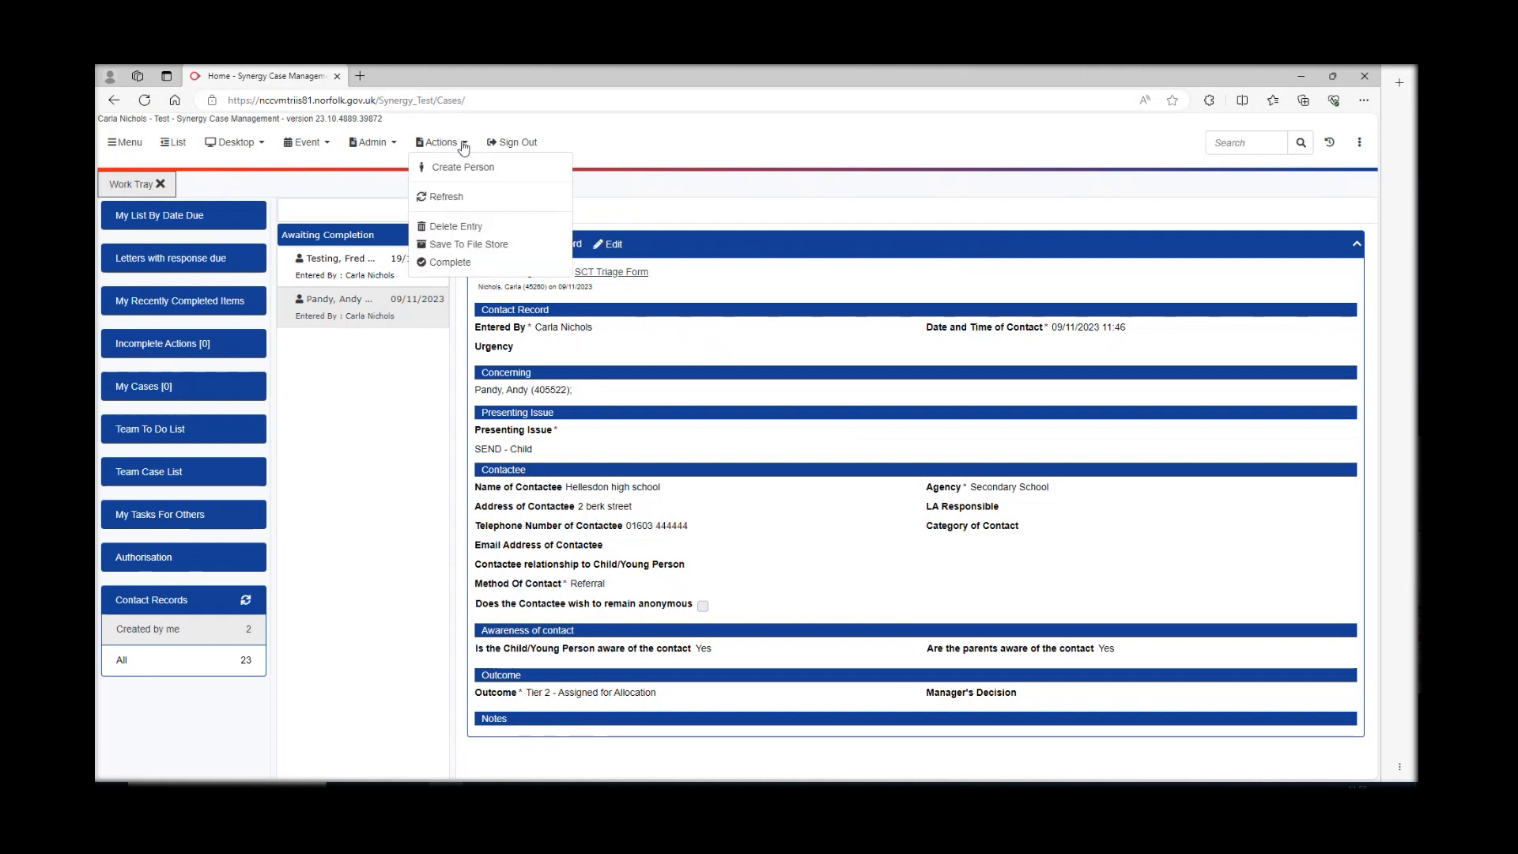
click(454, 266)
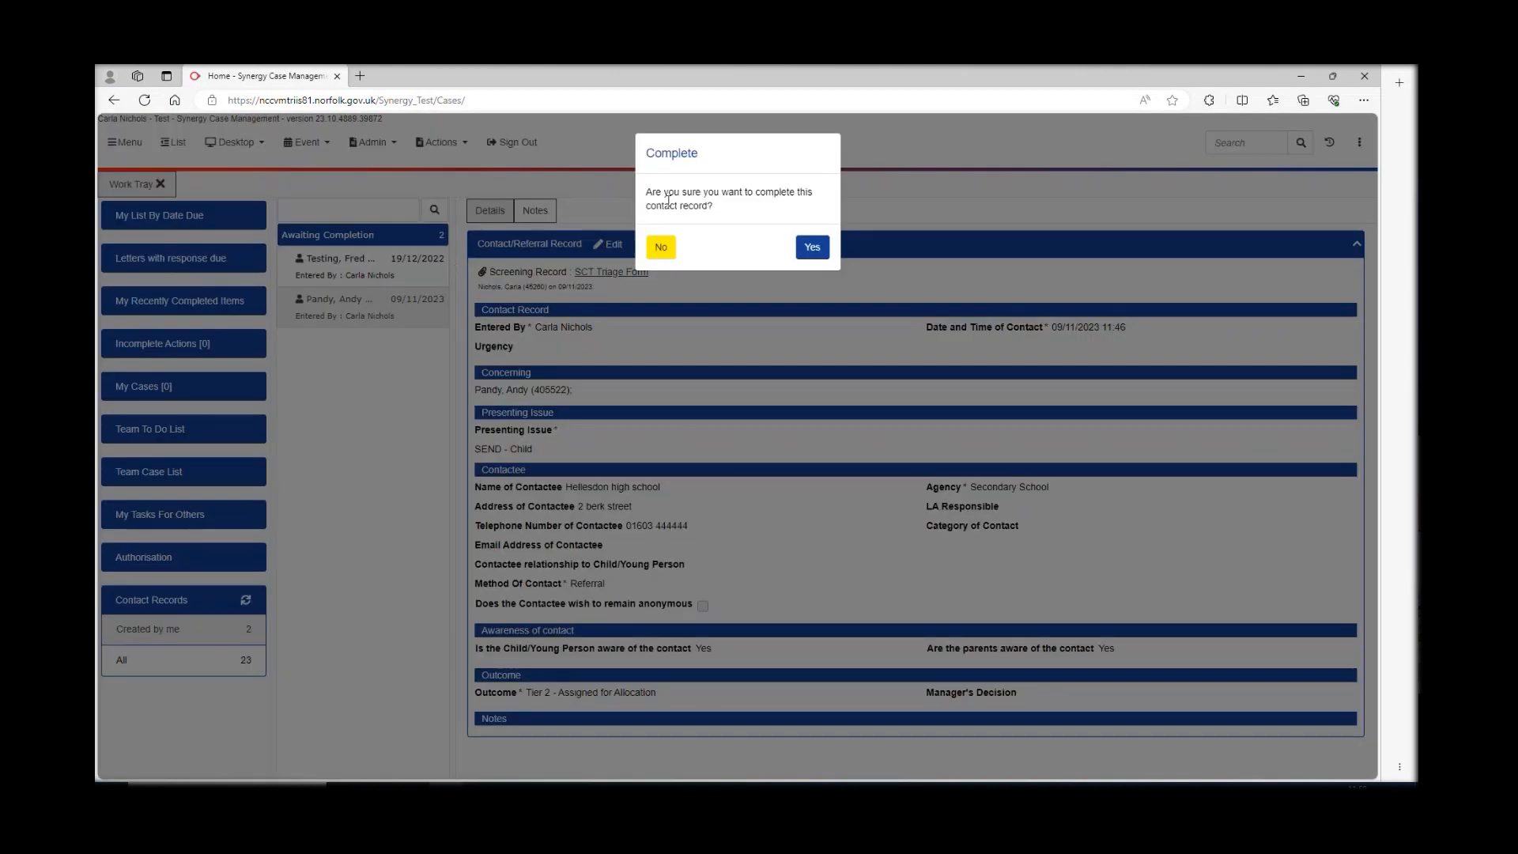
click(814, 249)
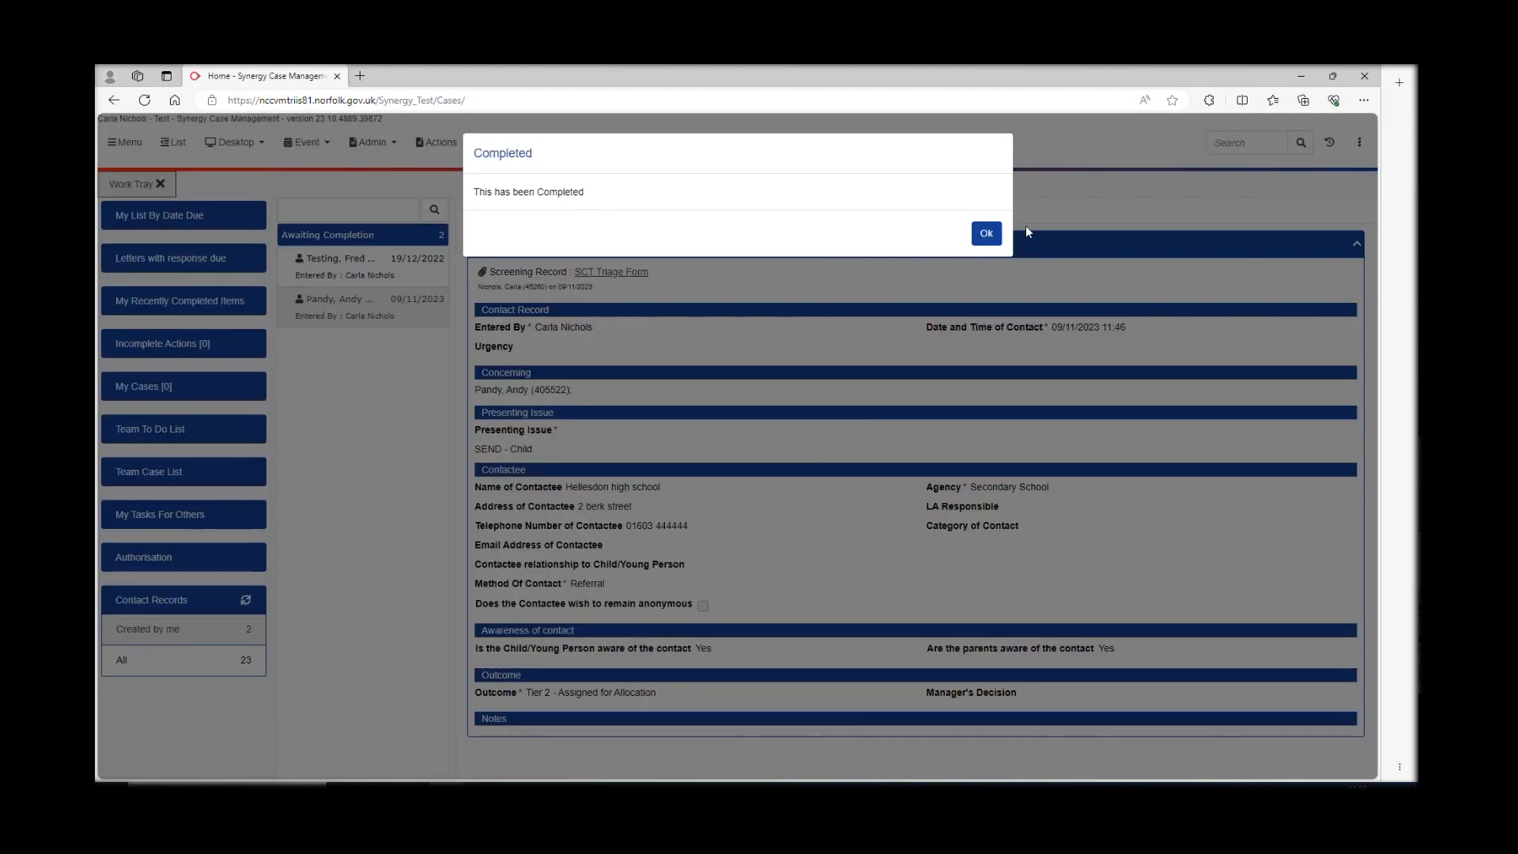
click(988, 234)
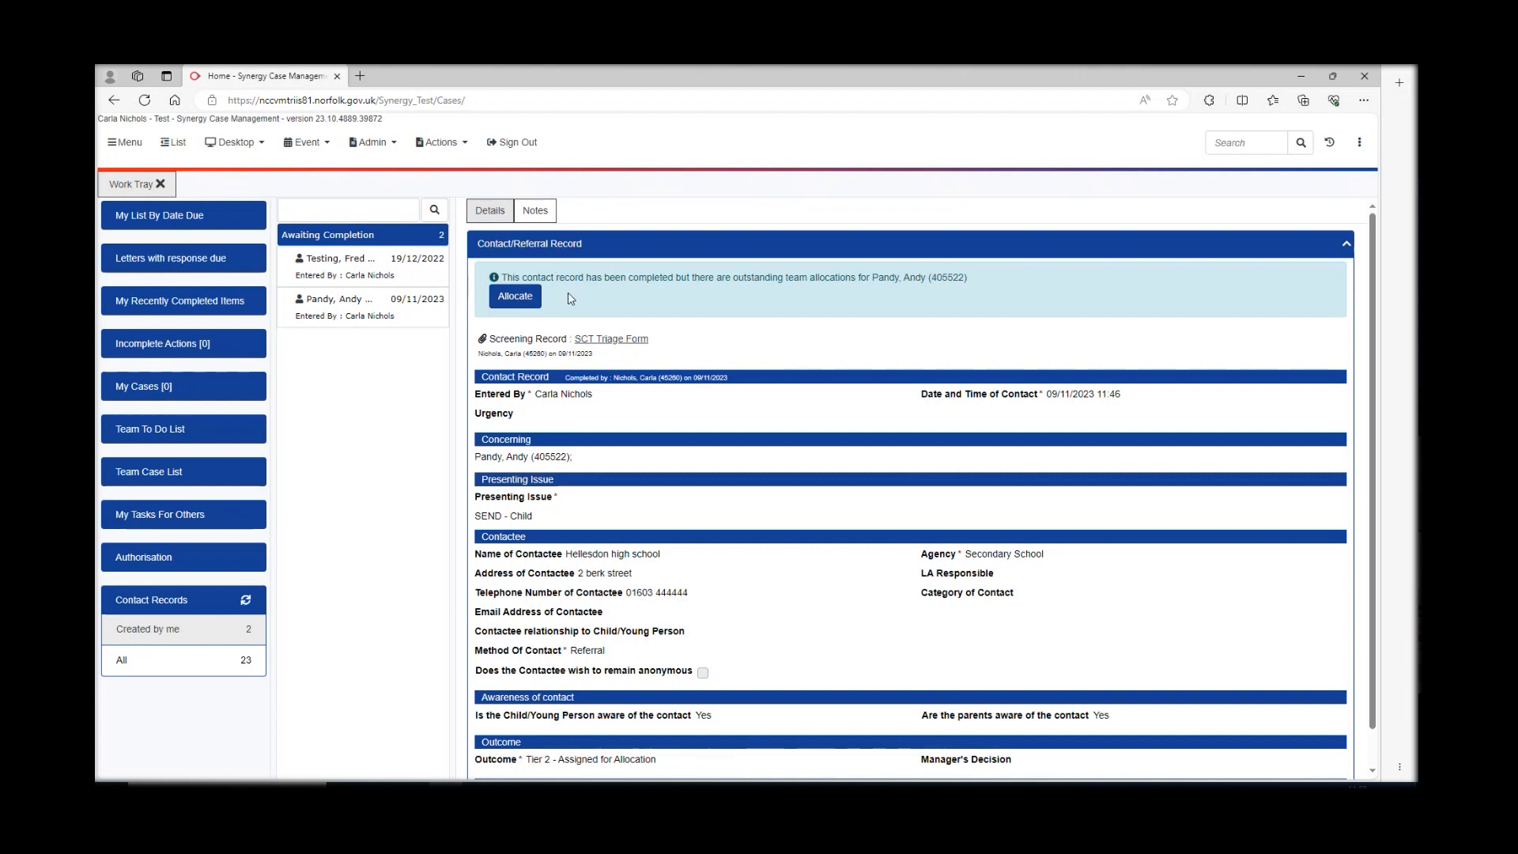
- Allocate the case to the SCT - North Norfolk team and accept
click(508, 299)
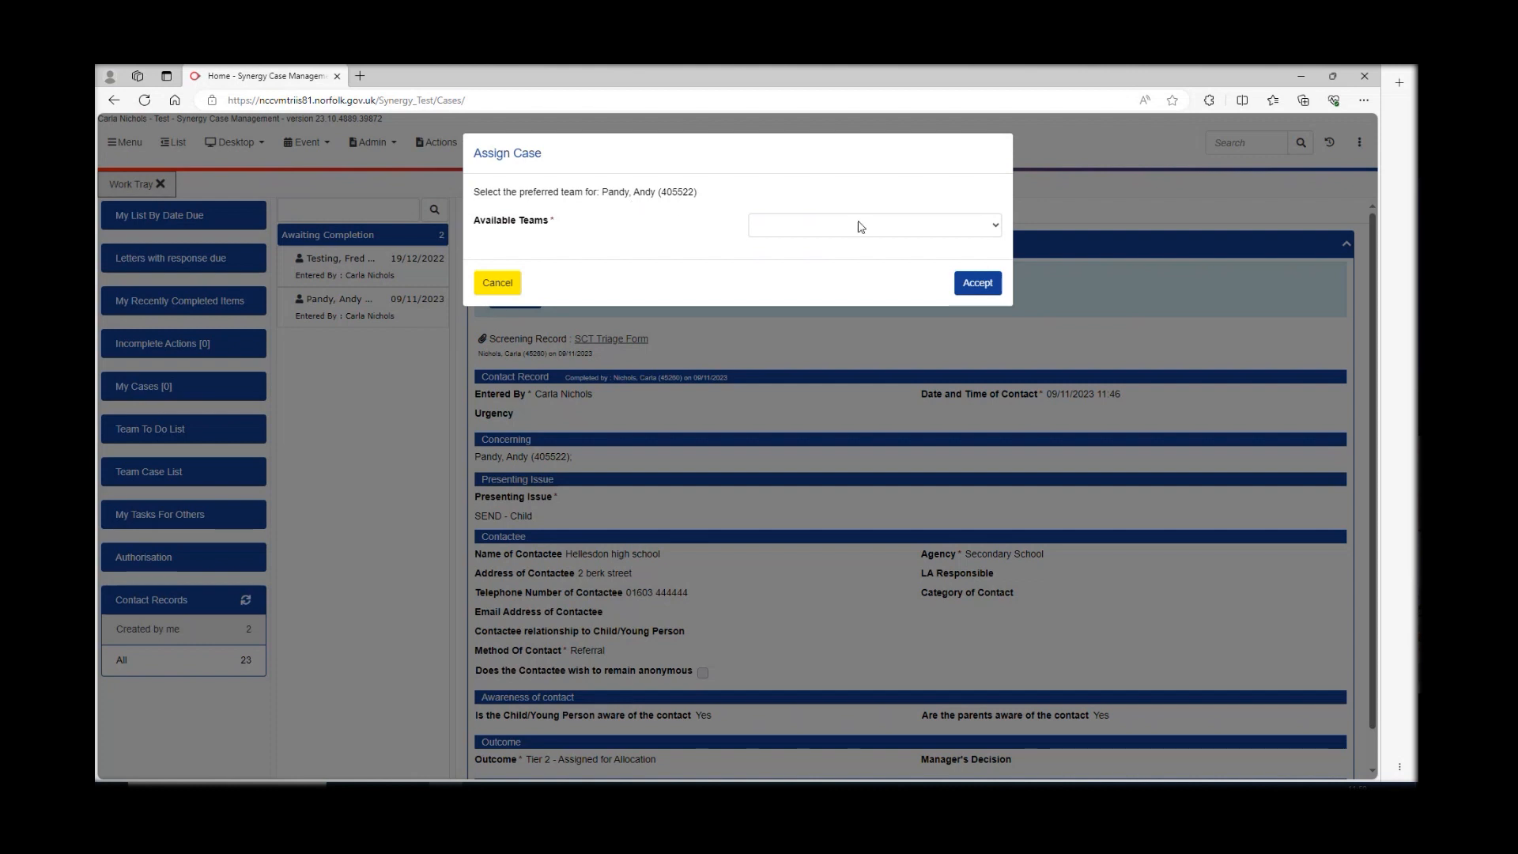
click(998, 229)
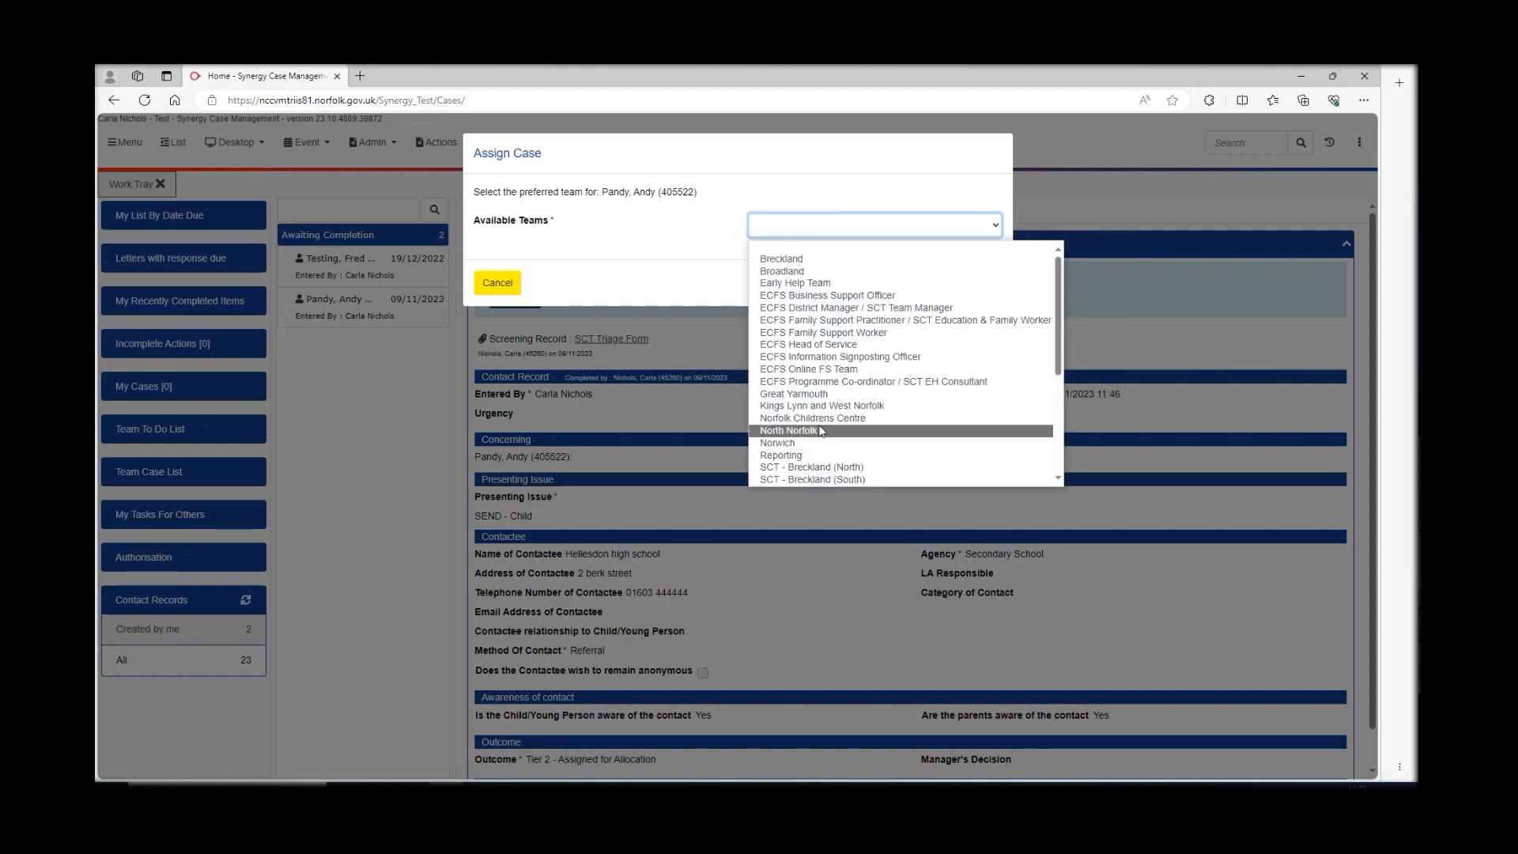
scroll(801, 480, down, 3)
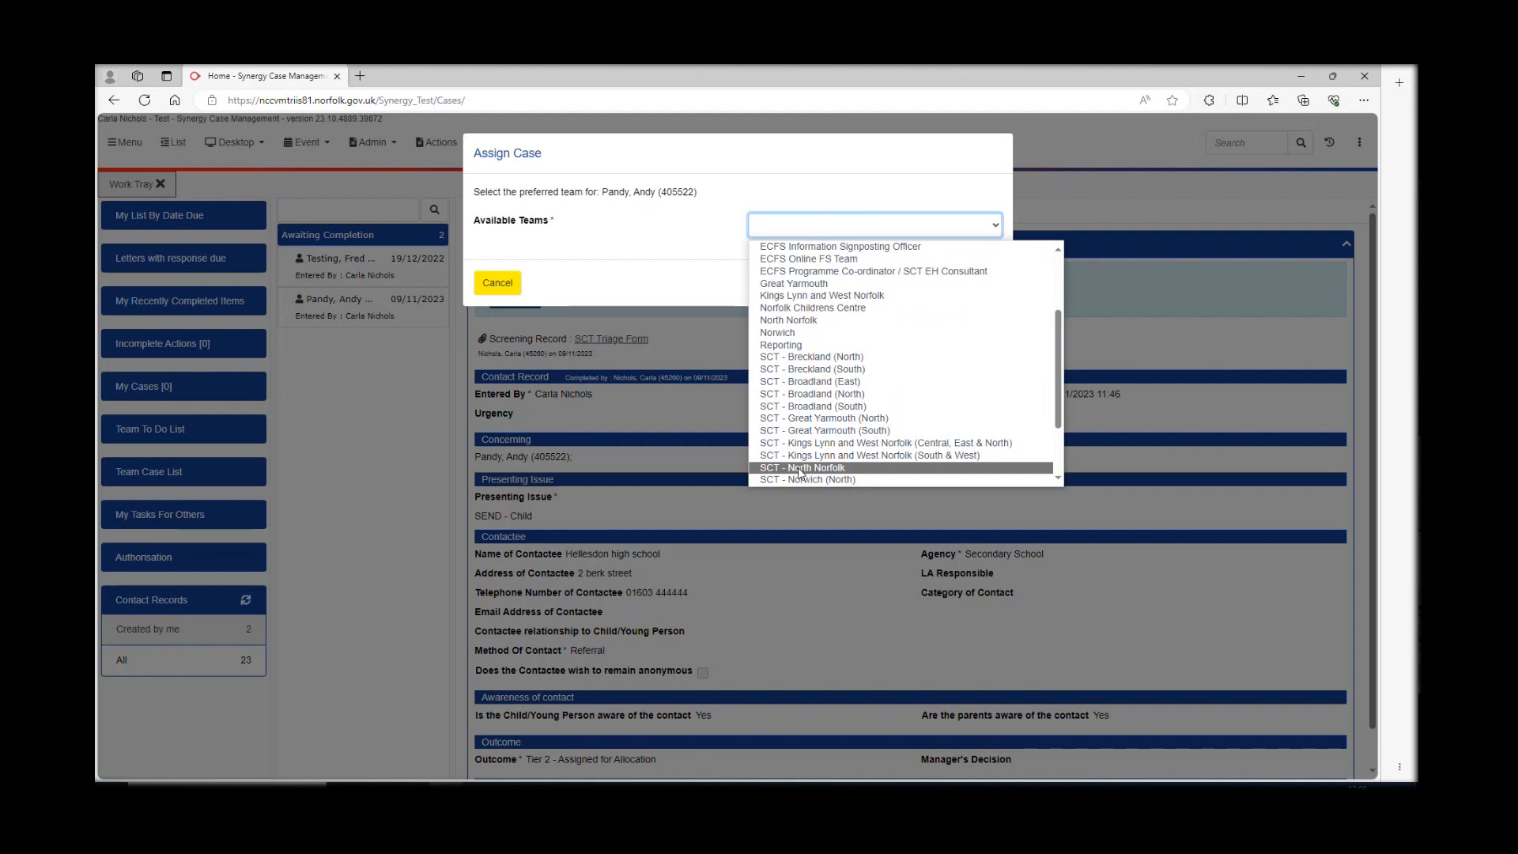
click(801, 468)
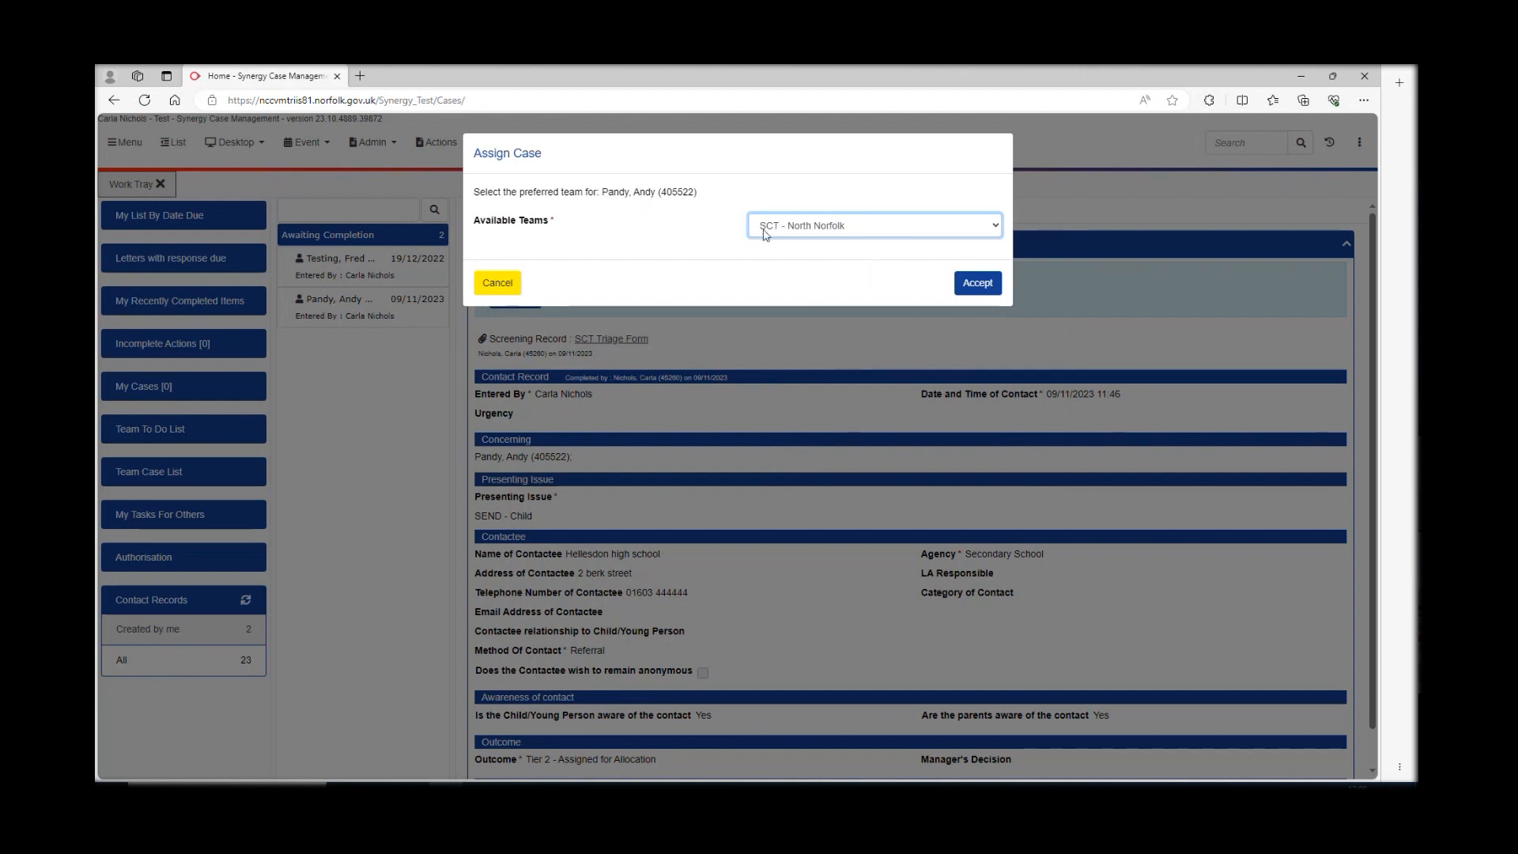
click(977, 285)
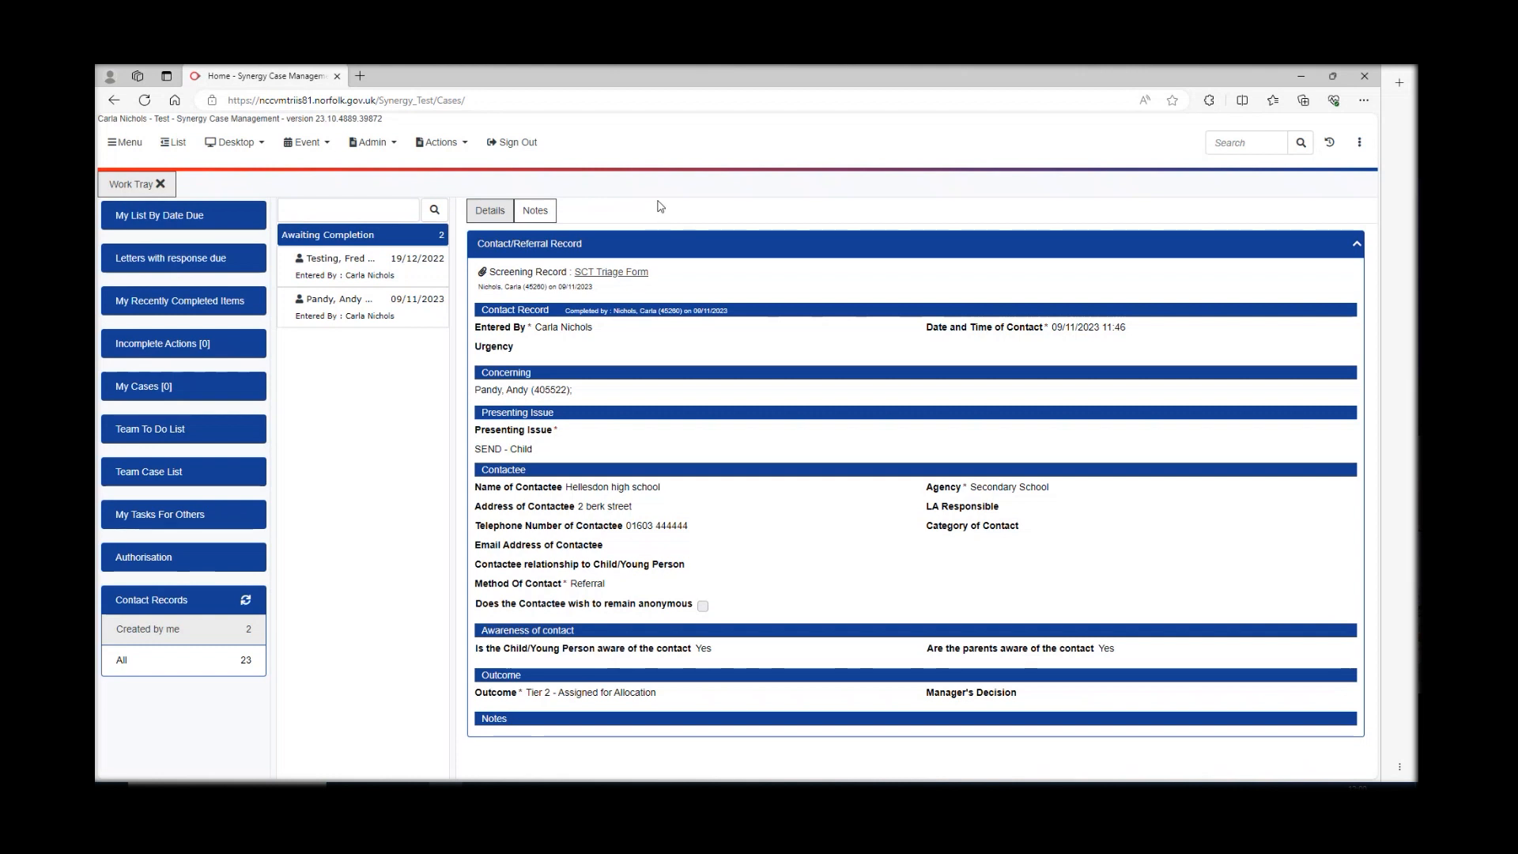
- Close the Work Tray and switch to the Manager Desktop view
click(161, 185)
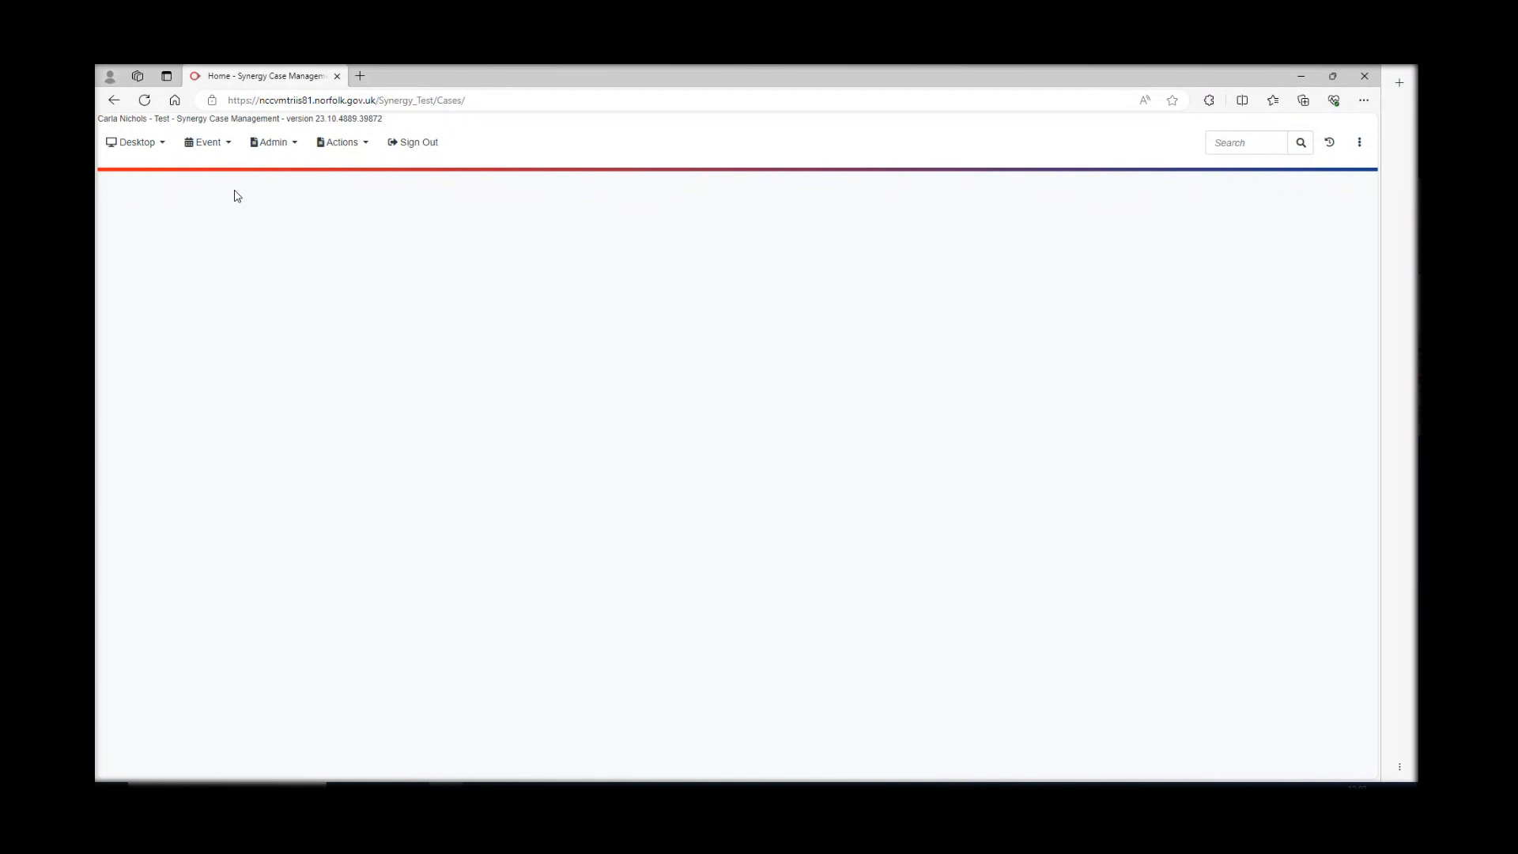
click(161, 146)
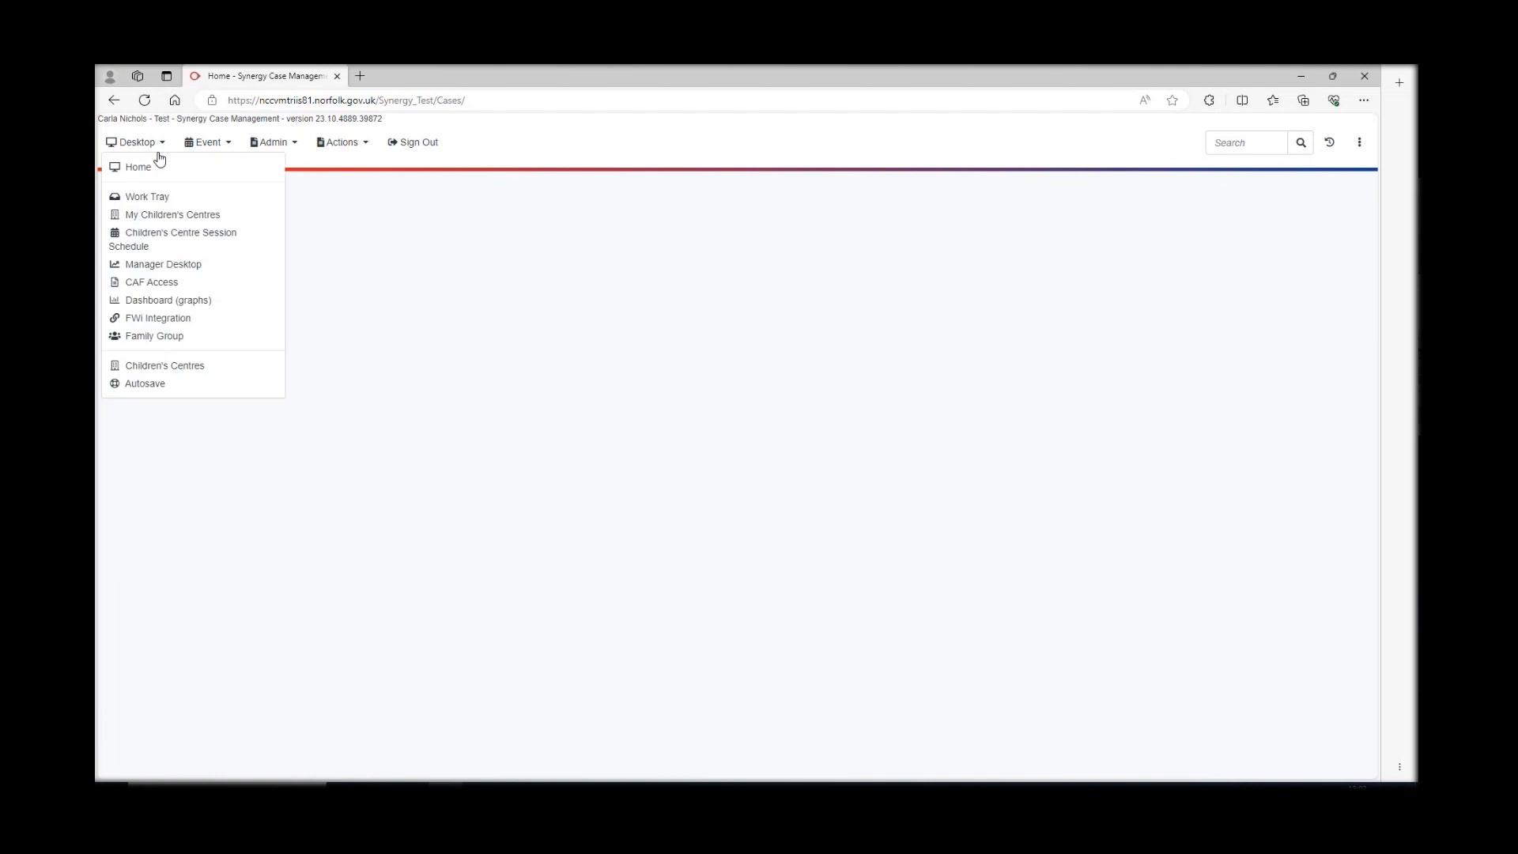
click(145, 267)
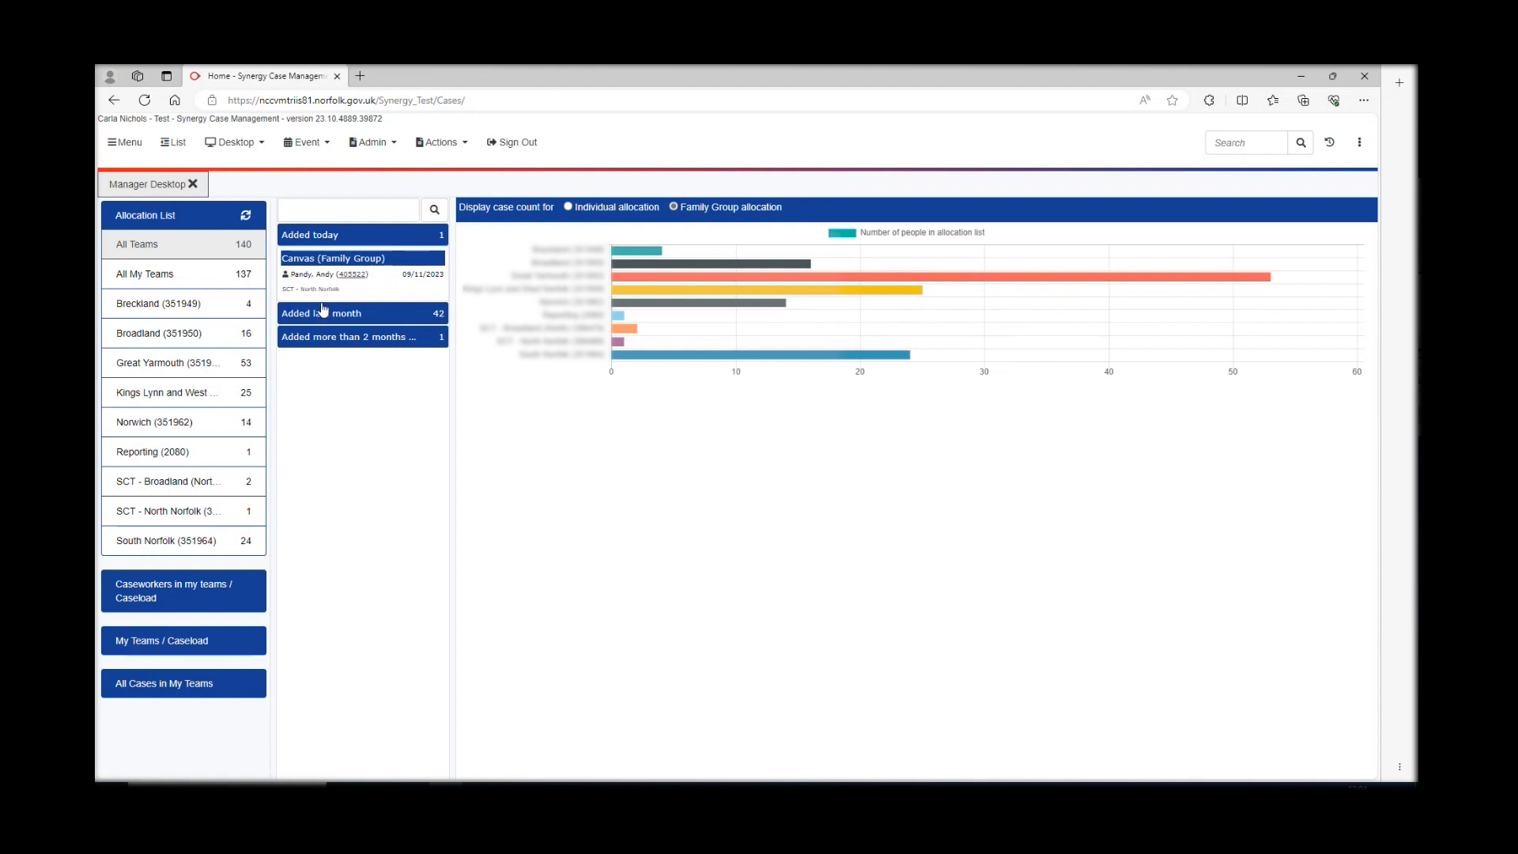
- Open the case added today under SCT - North Norfolk in the Allocation List
click(177, 515)
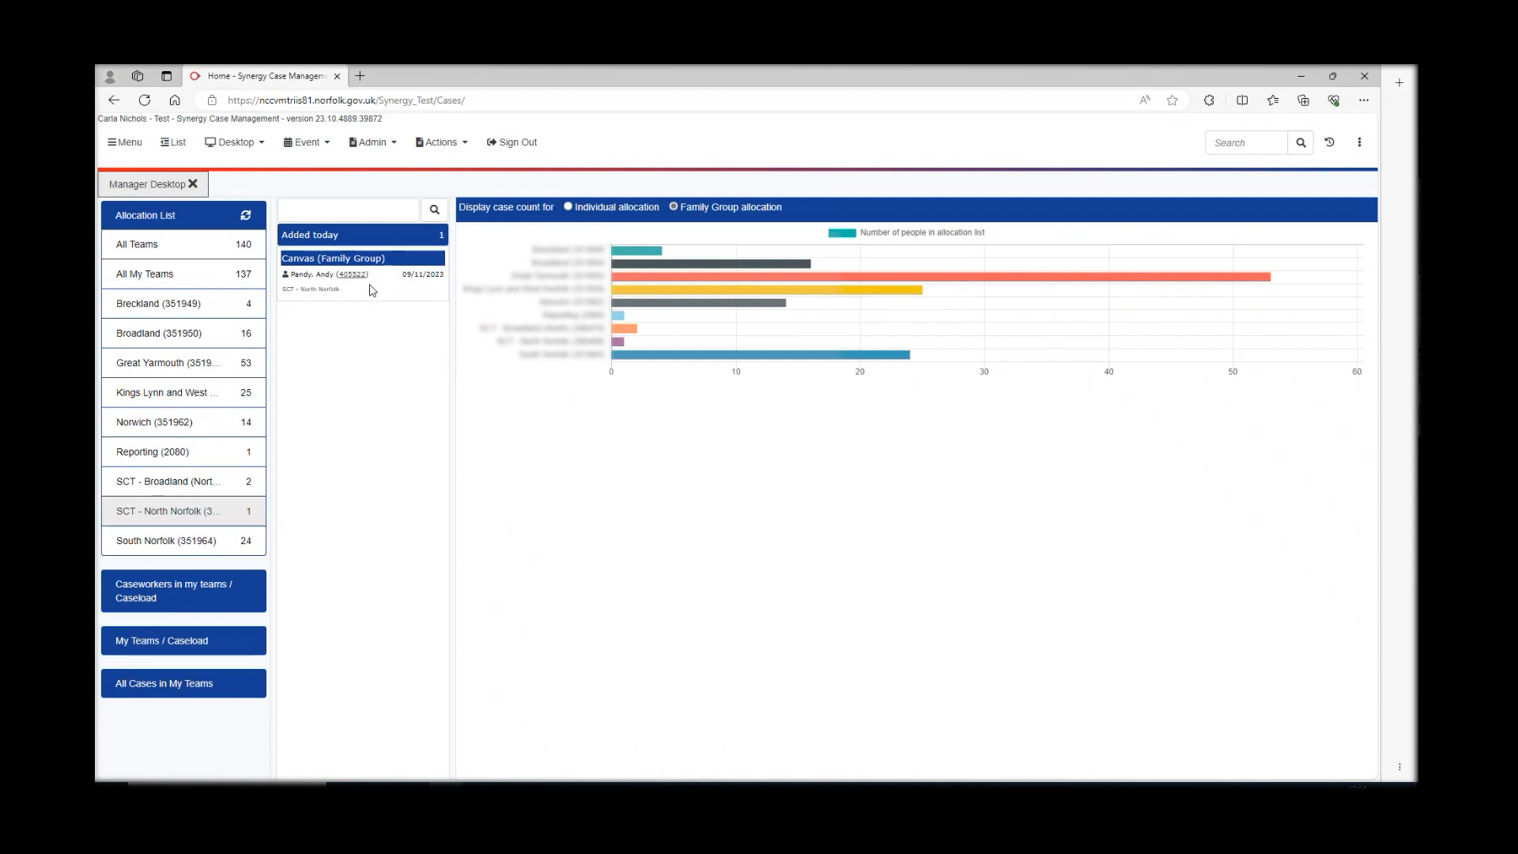
click(370, 290)
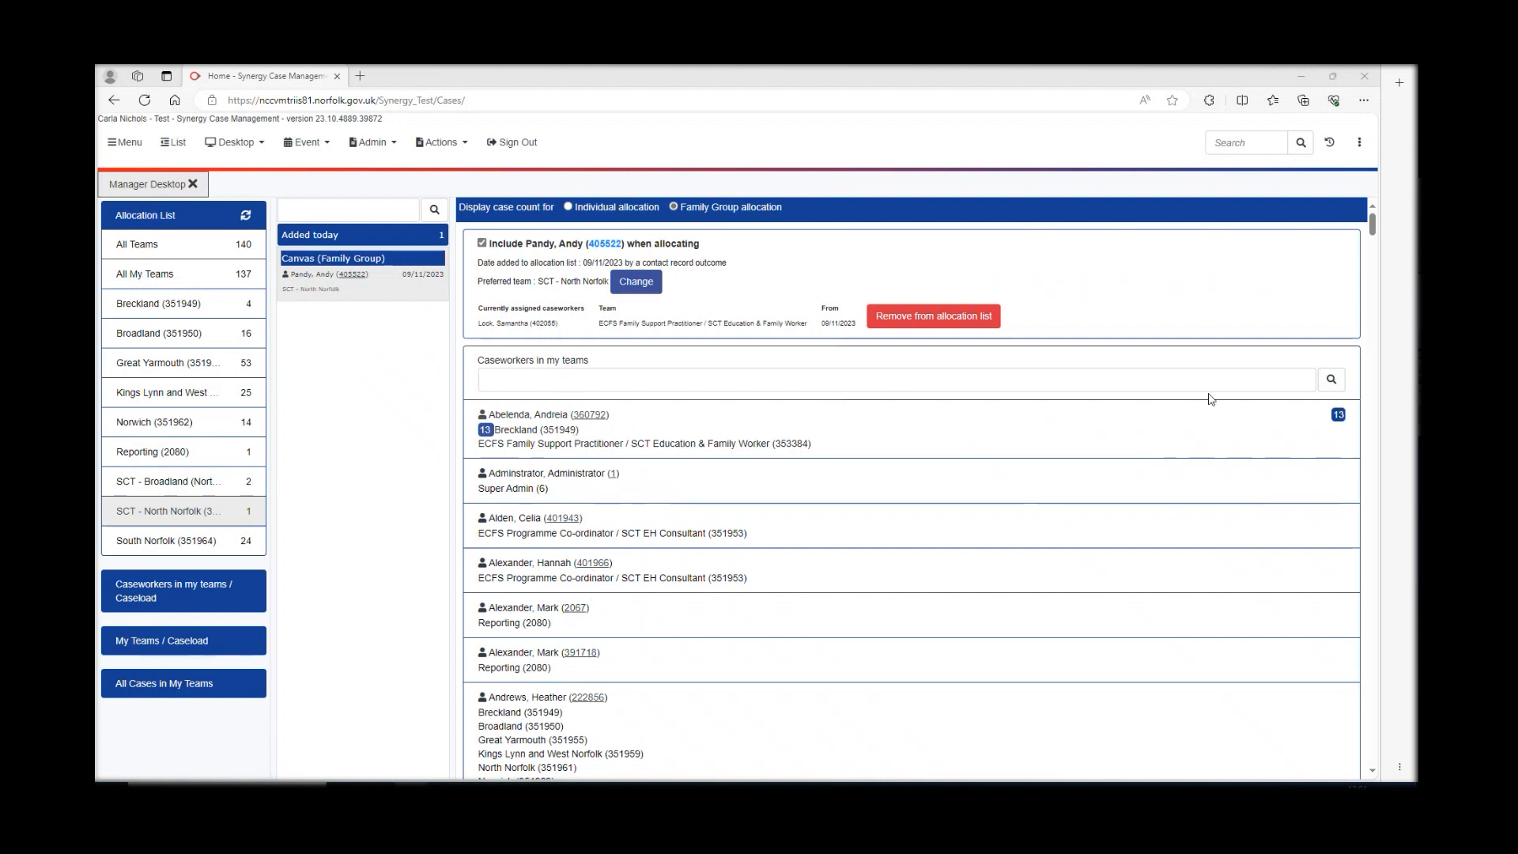
- Search caseworkers in my teams by name, pick the chosen caseworker and allocate the case
click(1054, 380)
text(sam)
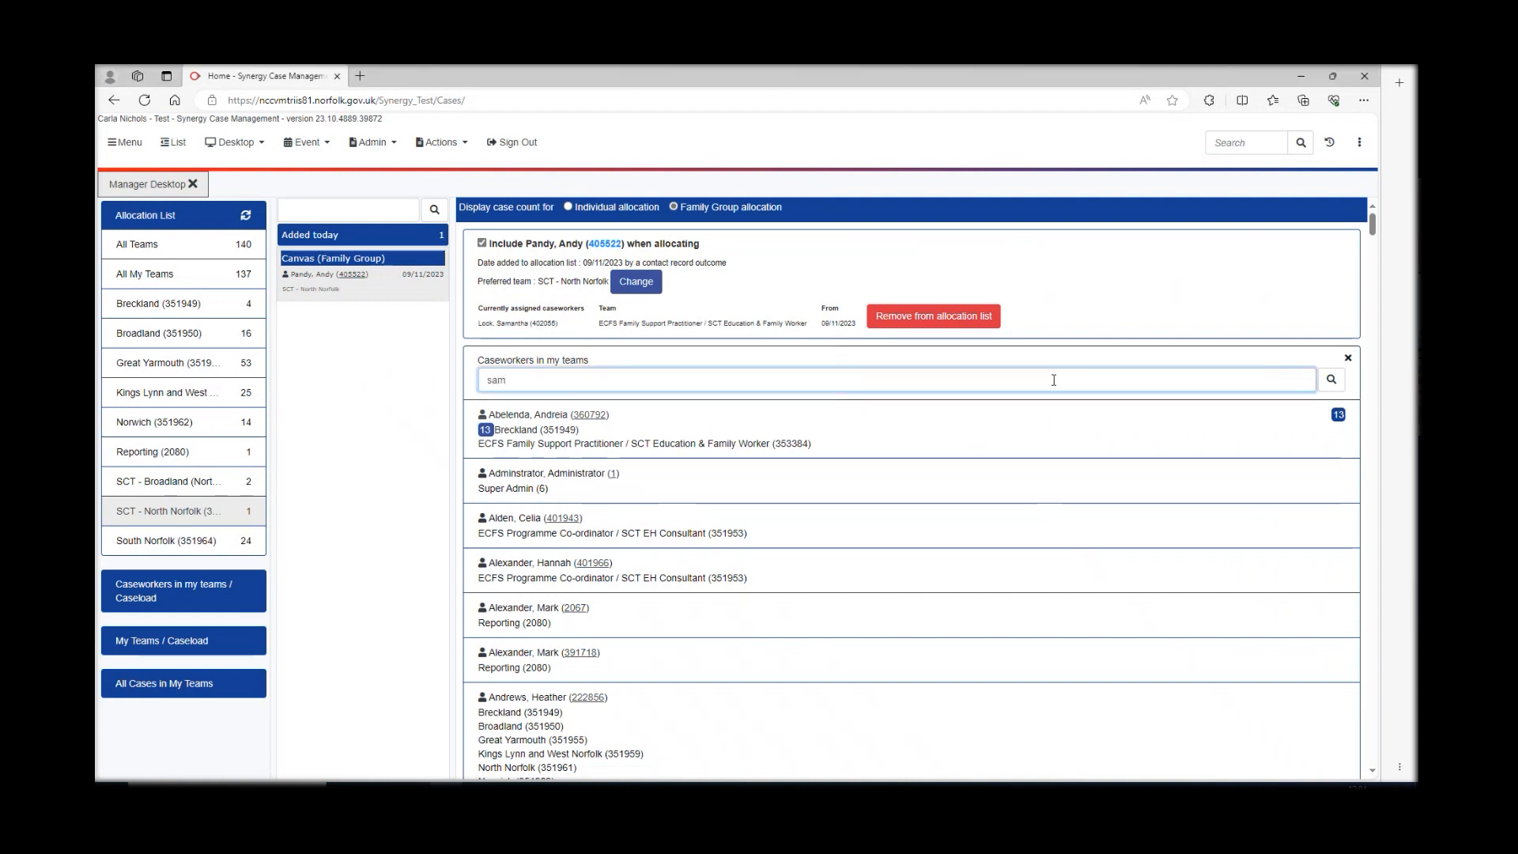
click(1333, 381)
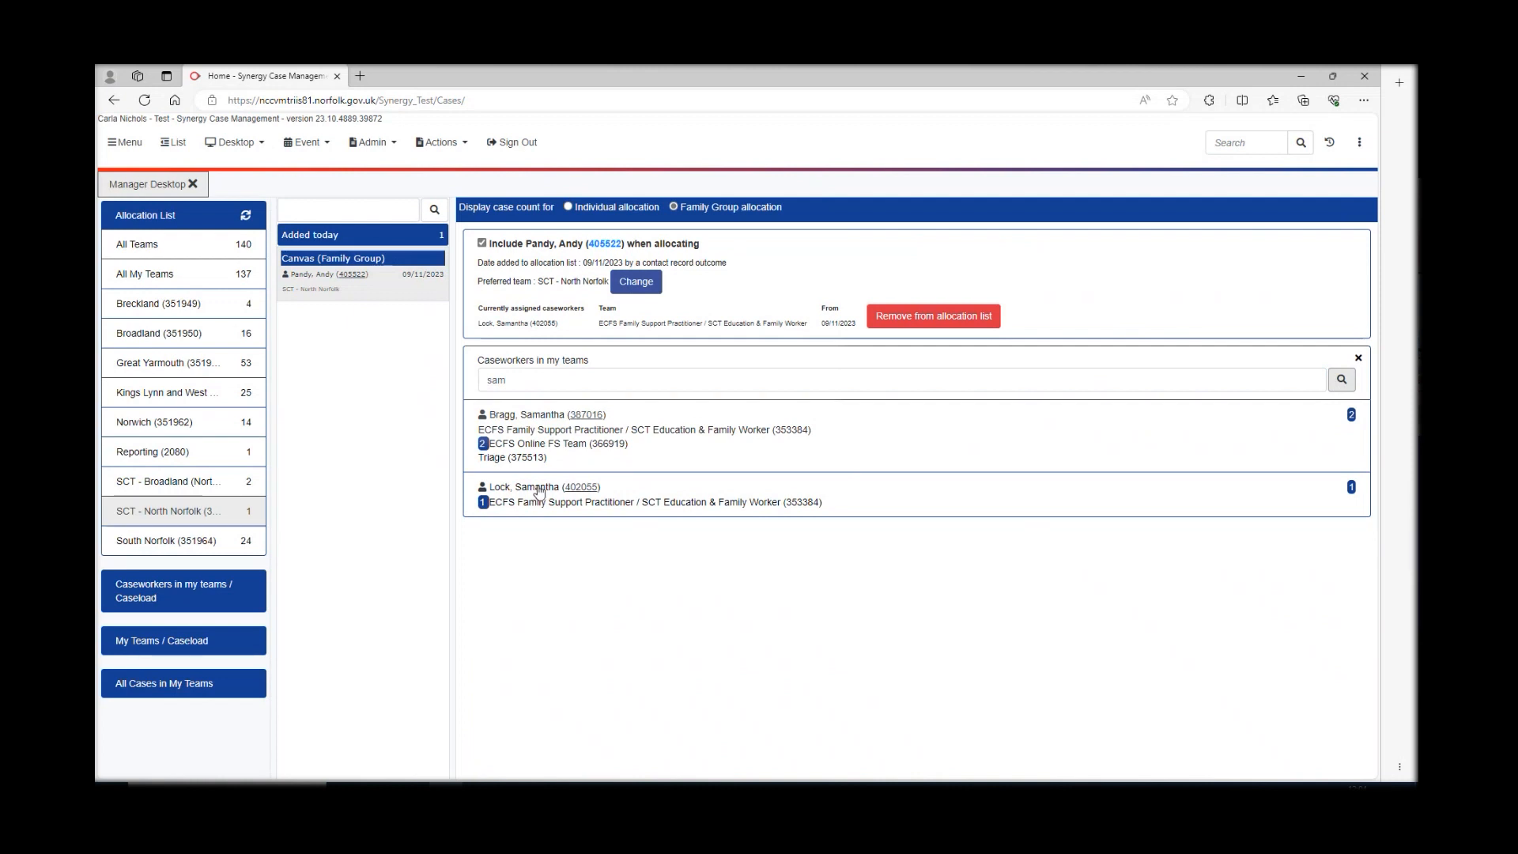
click(629, 488)
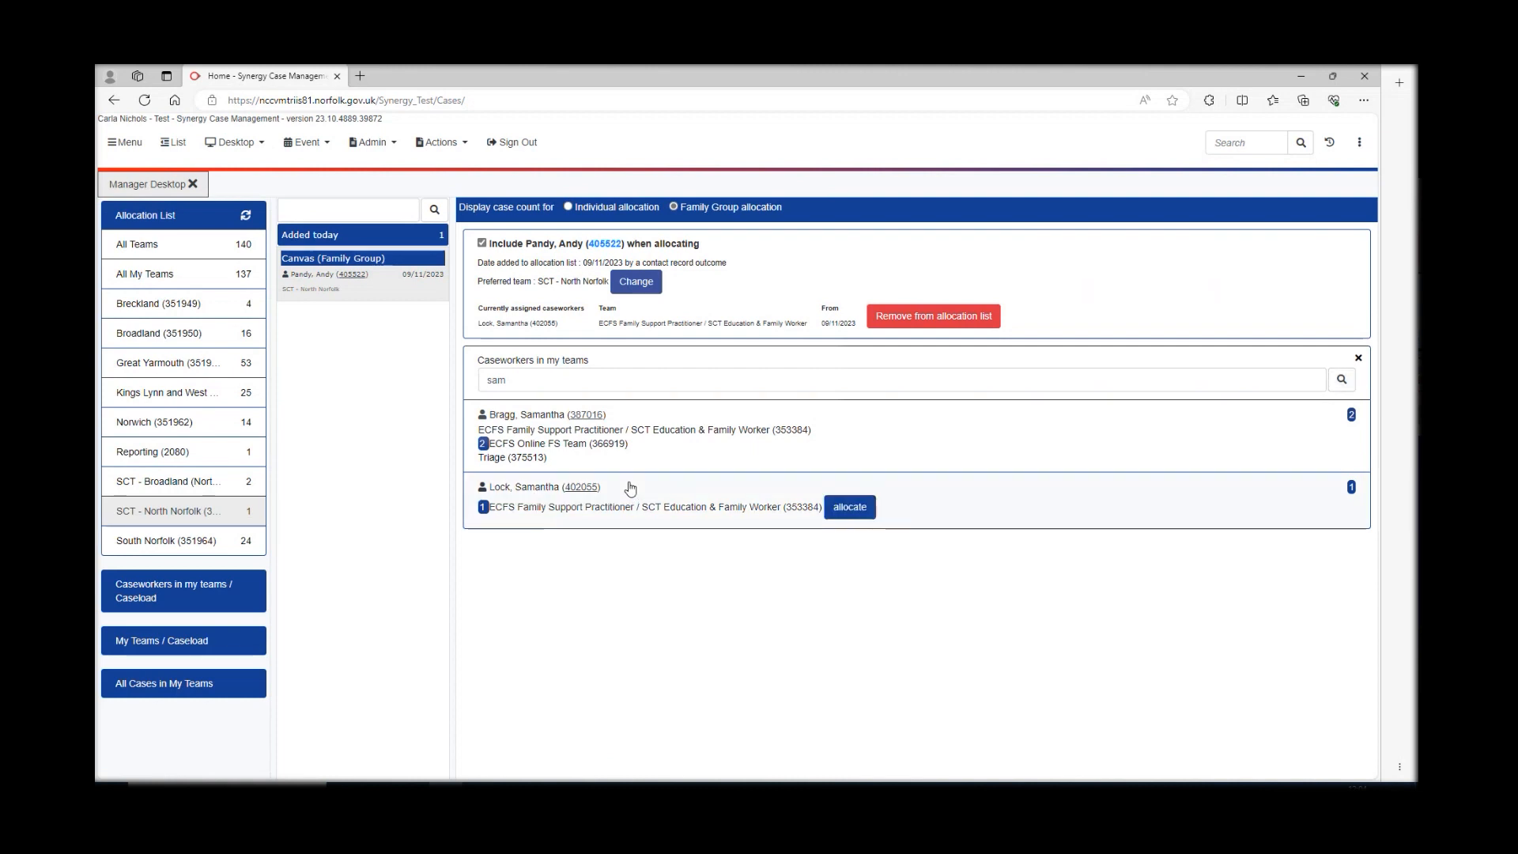
click(849, 506)
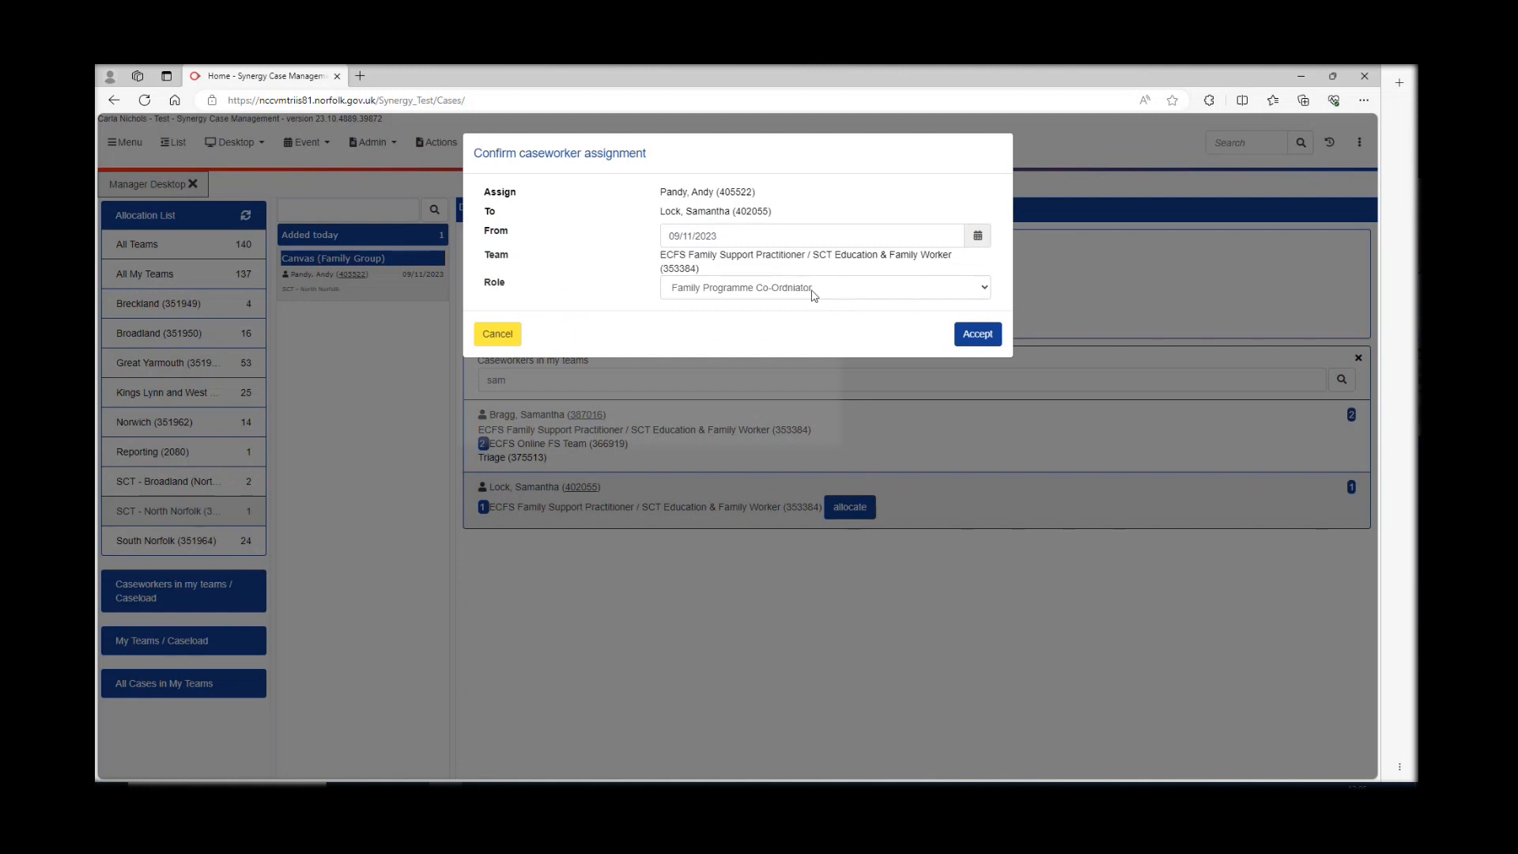
- Accept the caseworker allocation with the current role, confirming the caseworker's own team
click(984, 290)
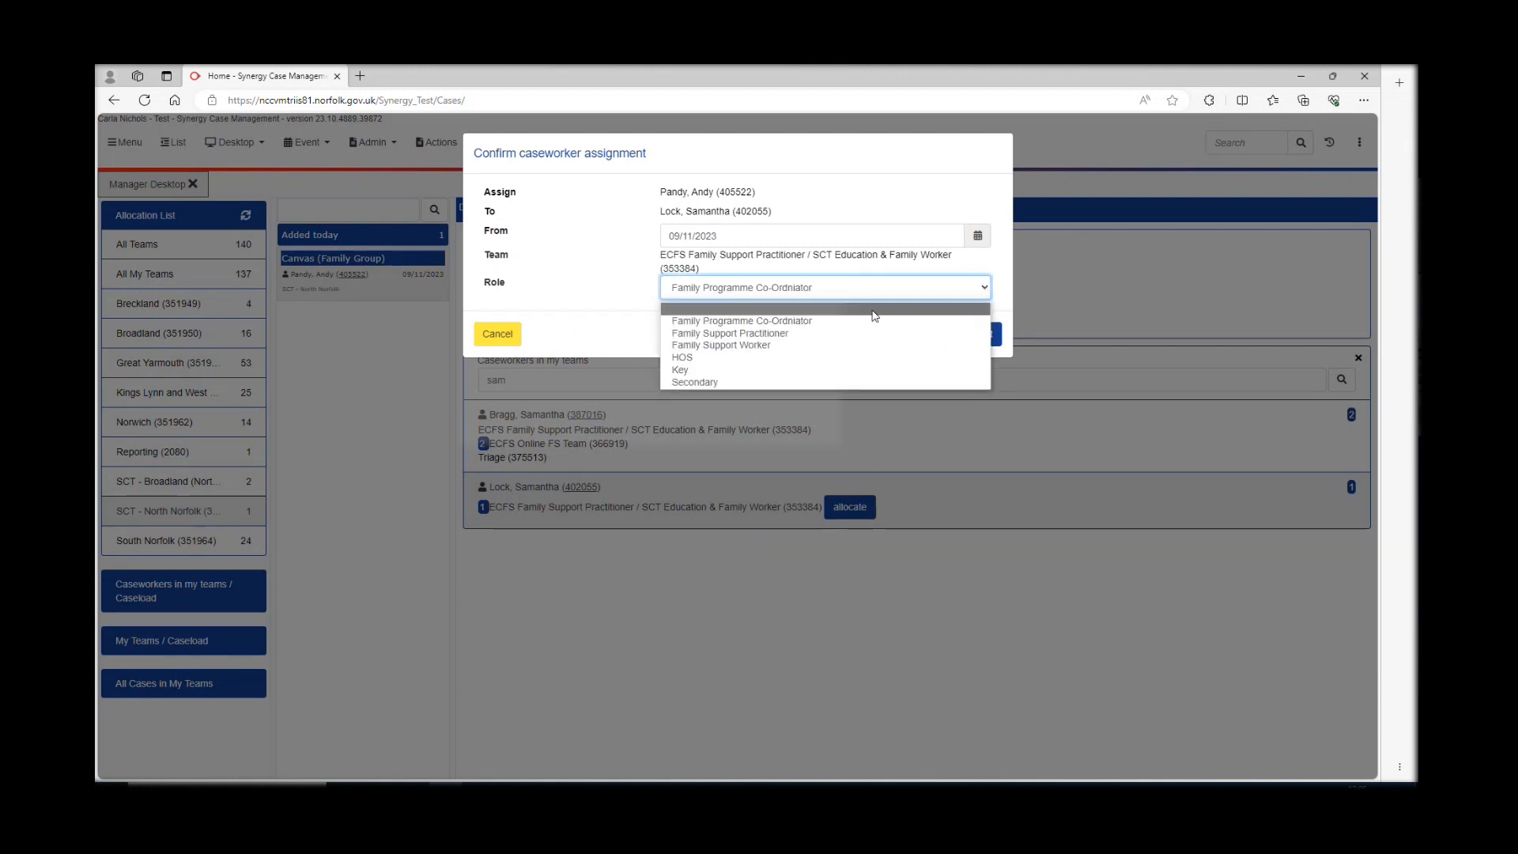
click(983, 267)
click(979, 335)
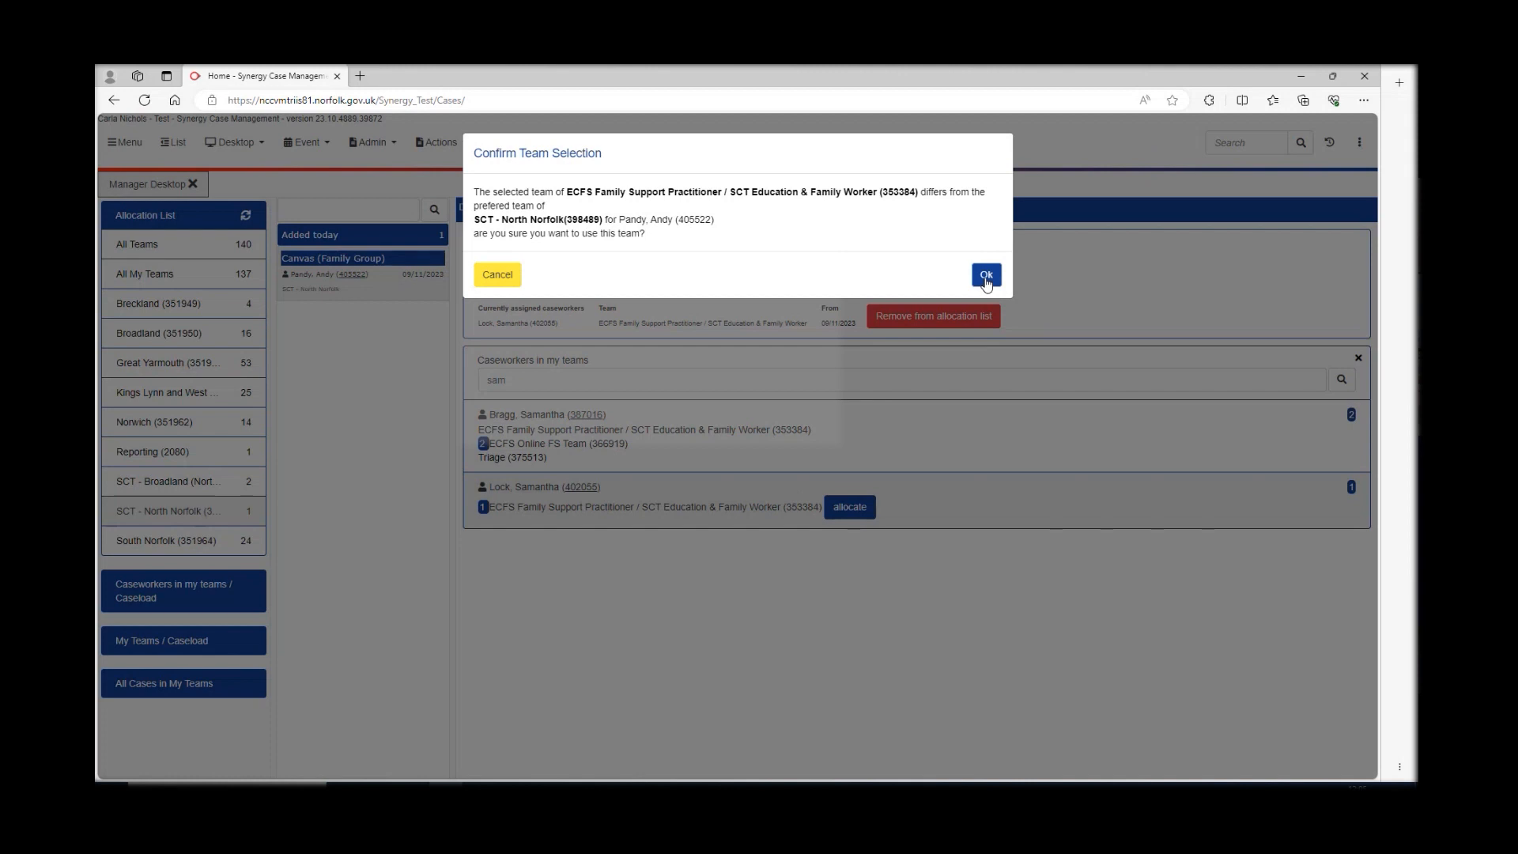
click(986, 276)
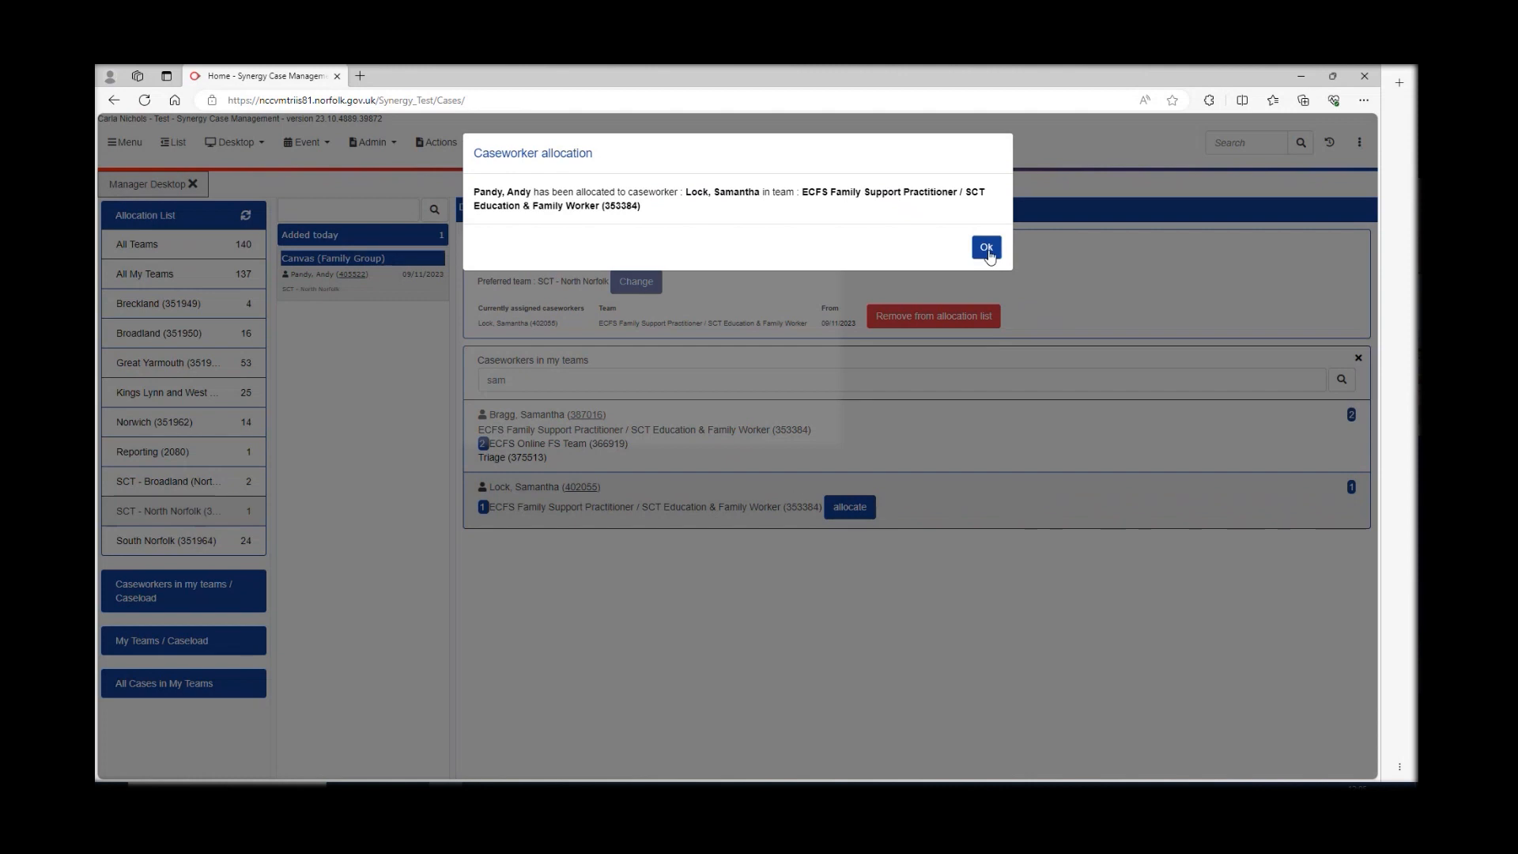
click(986, 247)
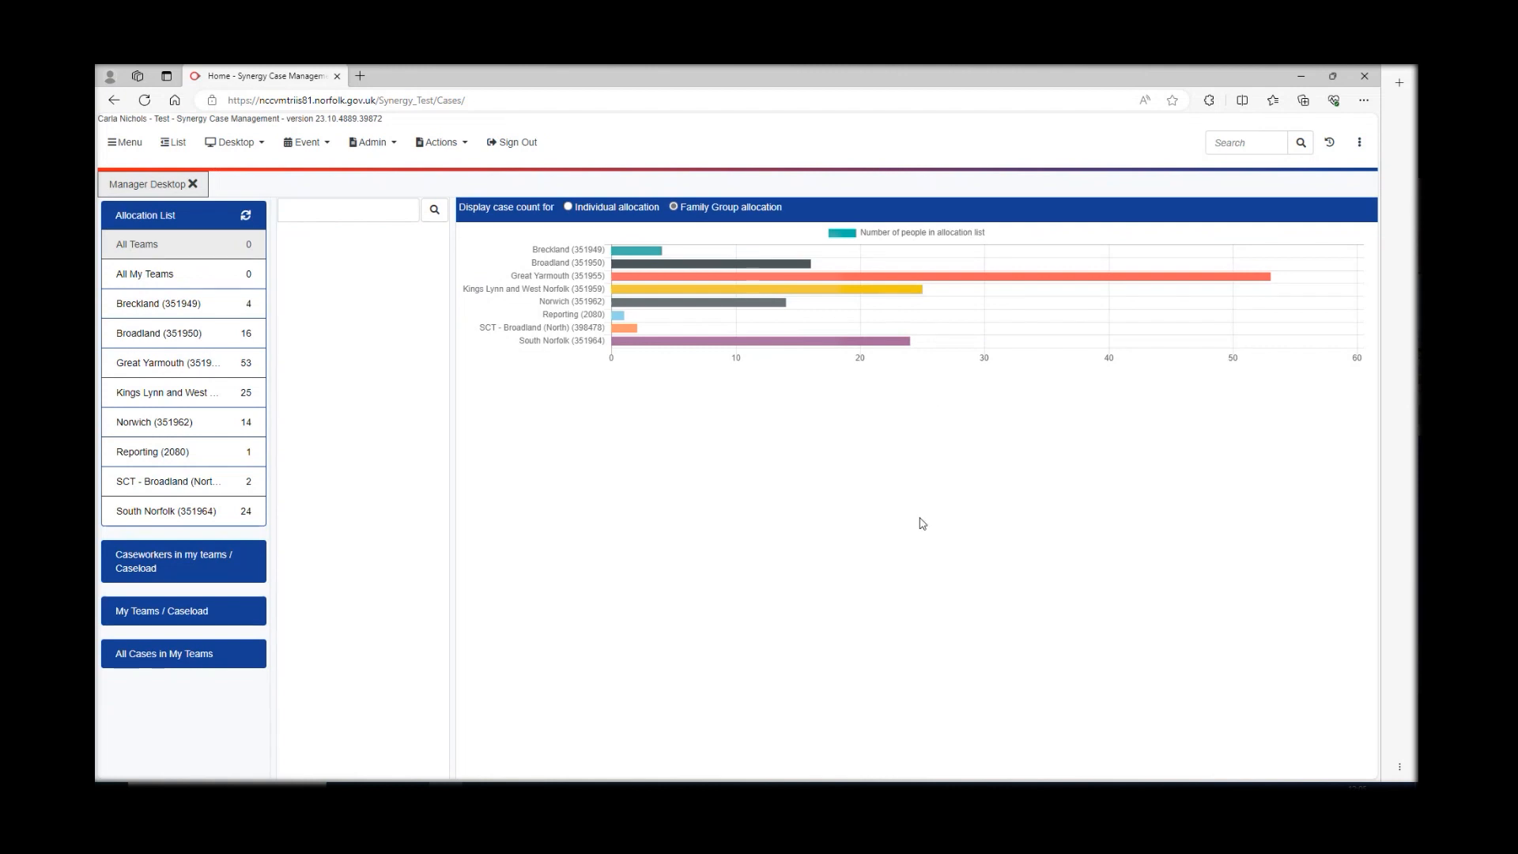